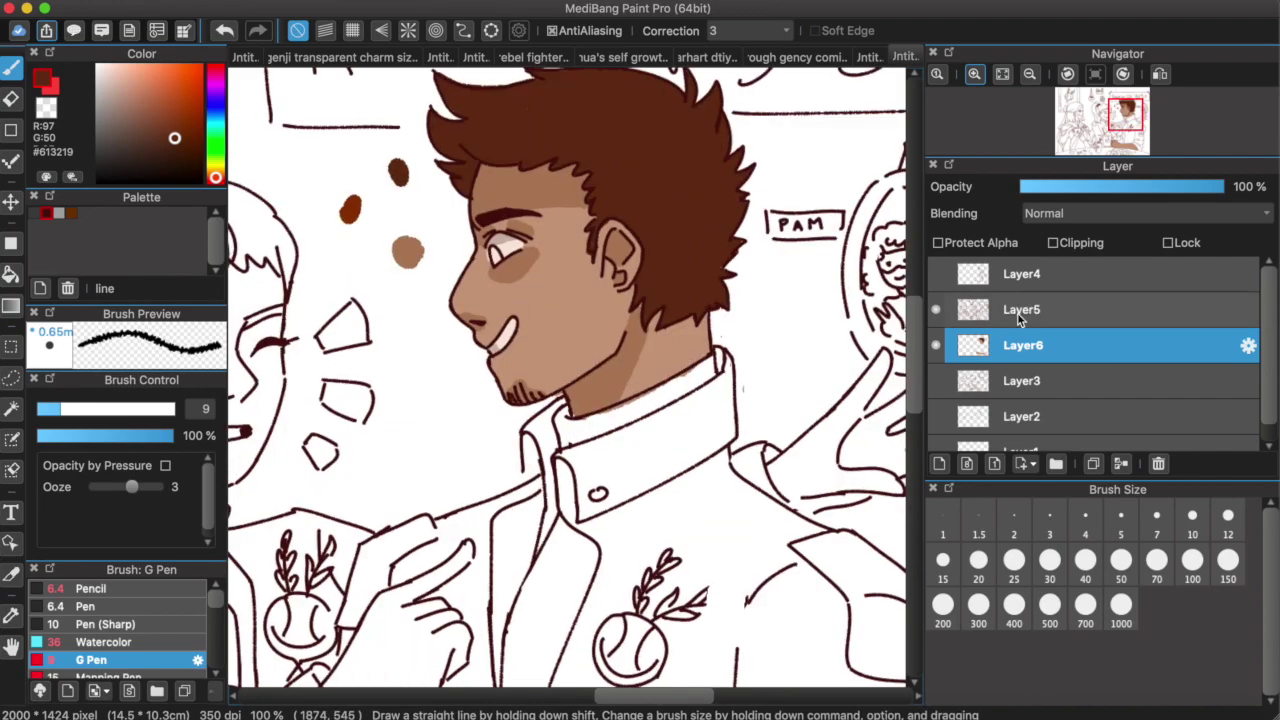
Shade the fist, lower edge and elbow of the brown-haired man's forearm with a darker skin tone.
scroll(600, 457, down, 2)
scroll(703, 465, down, 3)
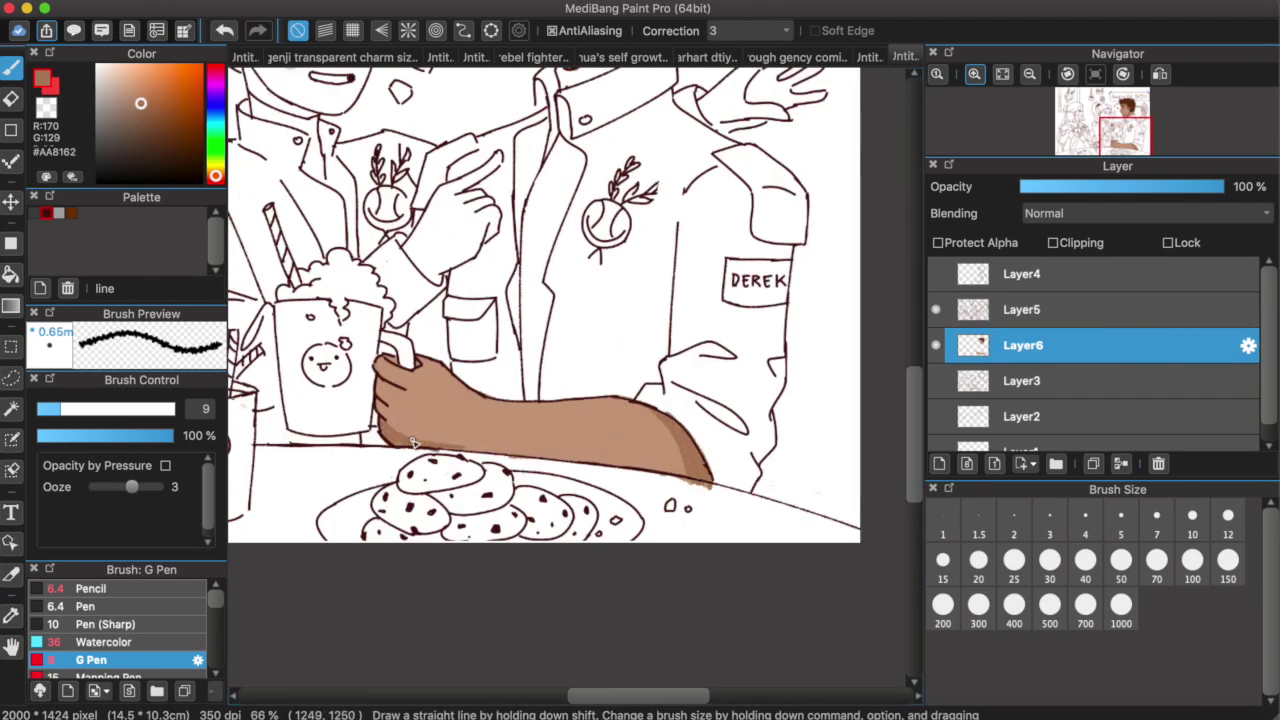
scroll(400, 438, right, 2)
scroll(570, 449, up, 5)
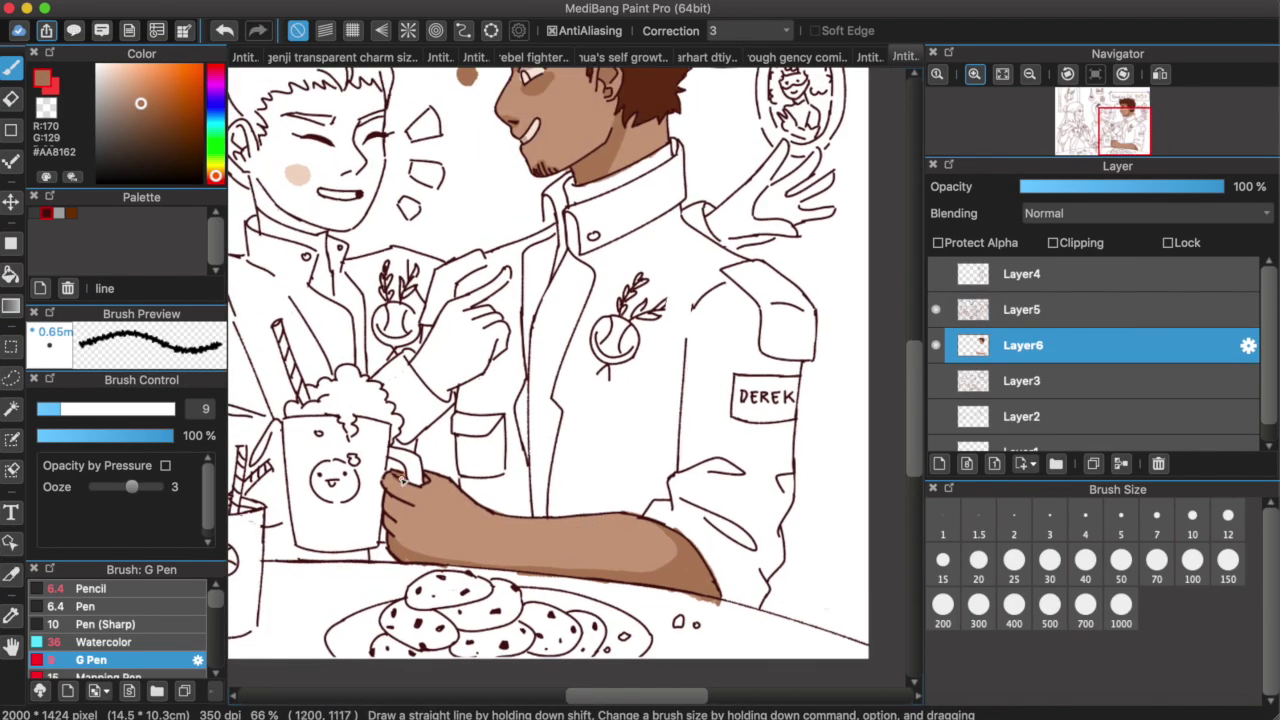
scroll(570, 300, up, 3)
Shade the front locks, nape and upper tips of the man's brown hair with dark brown #46200C.
alt+click(591, 149)
scroll(591, 149, up, 3)
scroll(400, 300, up, 2)
alt+click(531, 160)
scroll(531, 160, down, 2)
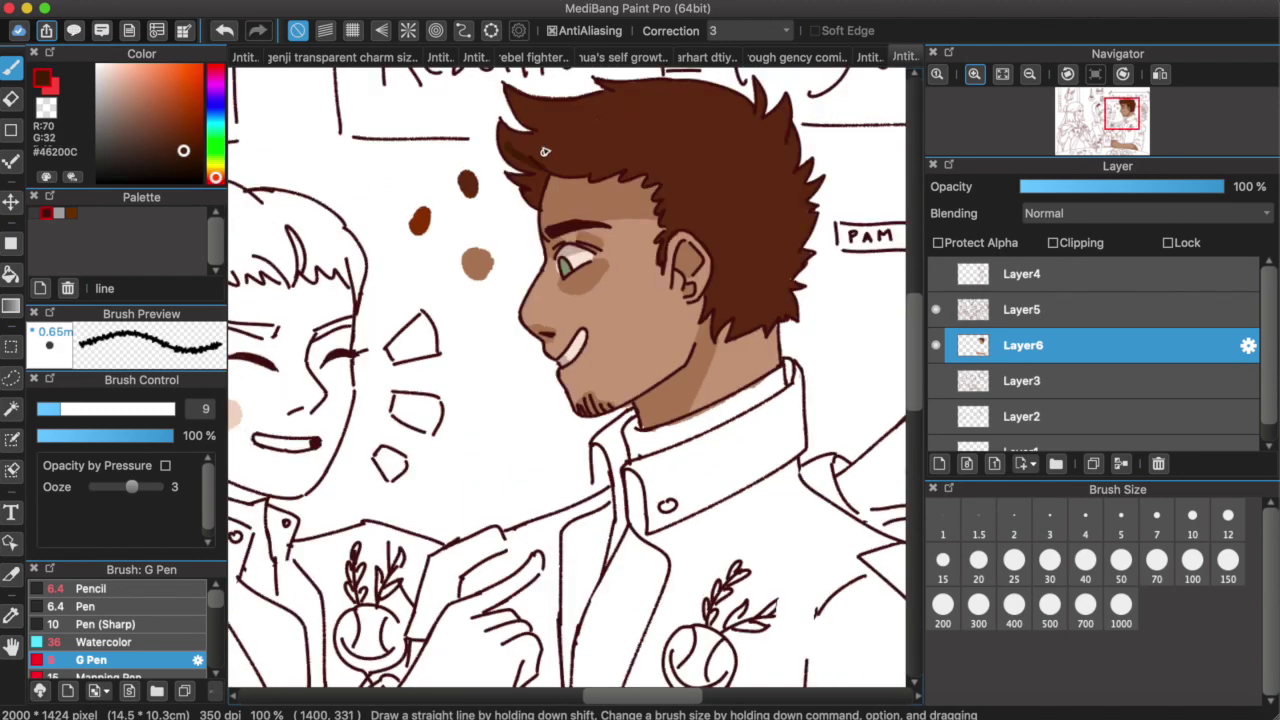
scroll(542, 172, right, 3)
drag(750, 275, 712, 318)
drag(742, 305, 665, 333)
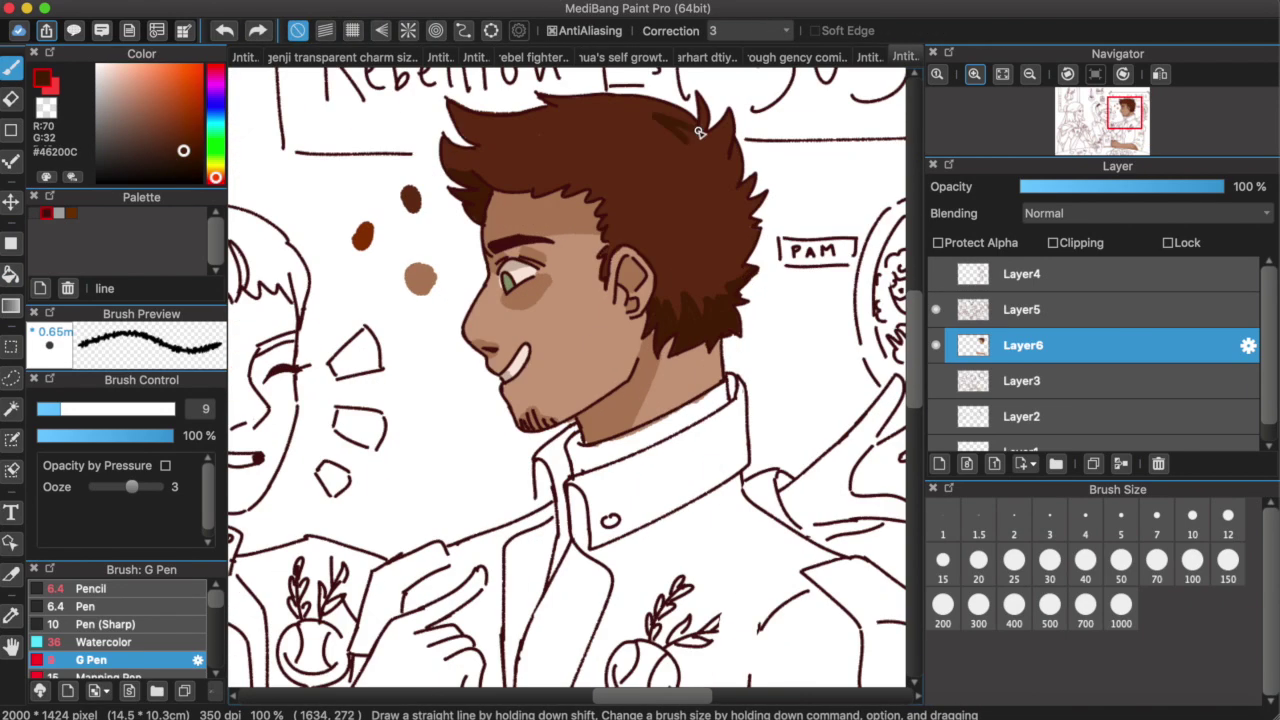
Fill the man's jacket, including collar, placket and pocket, with sage green #B2B49C.
scroll(700, 120, down, 5)
scroll(728, 380, down, 2)
scroll(728, 380, down, 1)
click(216, 174)
drag(216, 174, 216, 163)
click(110, 98)
scroll(570, 380, down, 2)
scroll(570, 380, right, 3)
key(g)
click(620, 480)
click(460, 549)
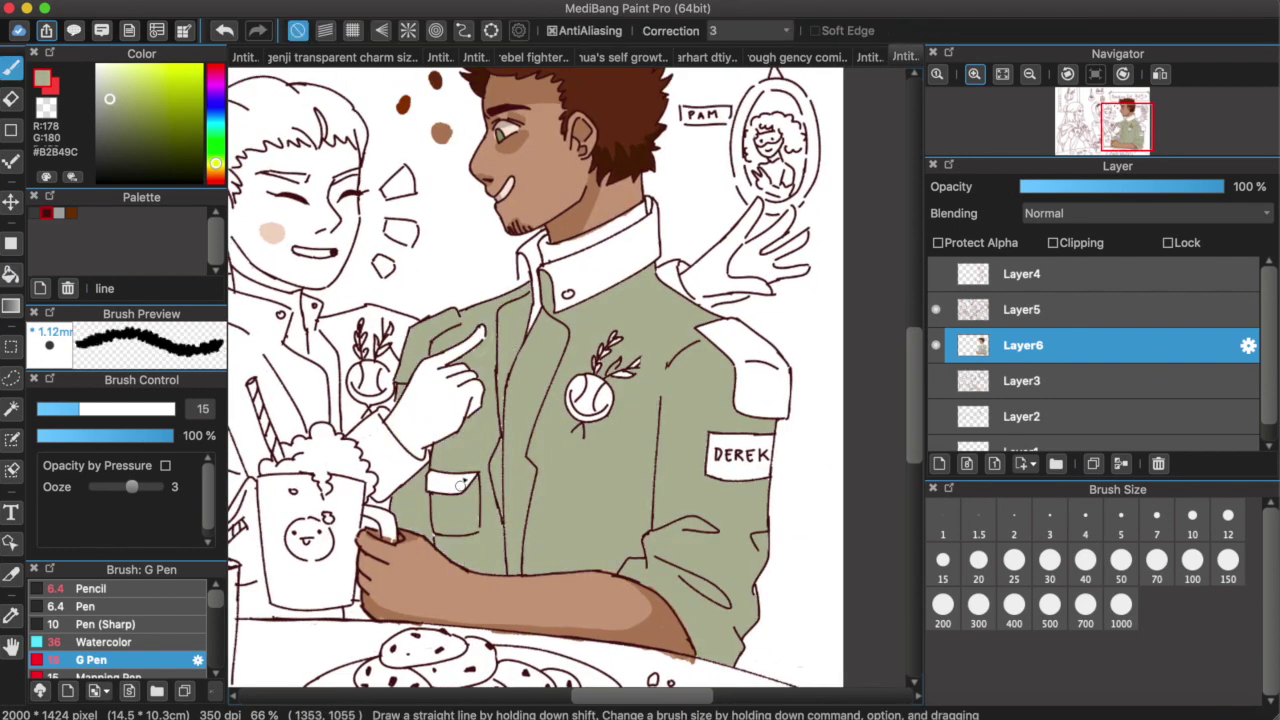
click(524, 327)
Brush shadows in darker green #8A8C70 along the jacket's collar and front opening.
key(b)
scroll(600, 540, down, 2)
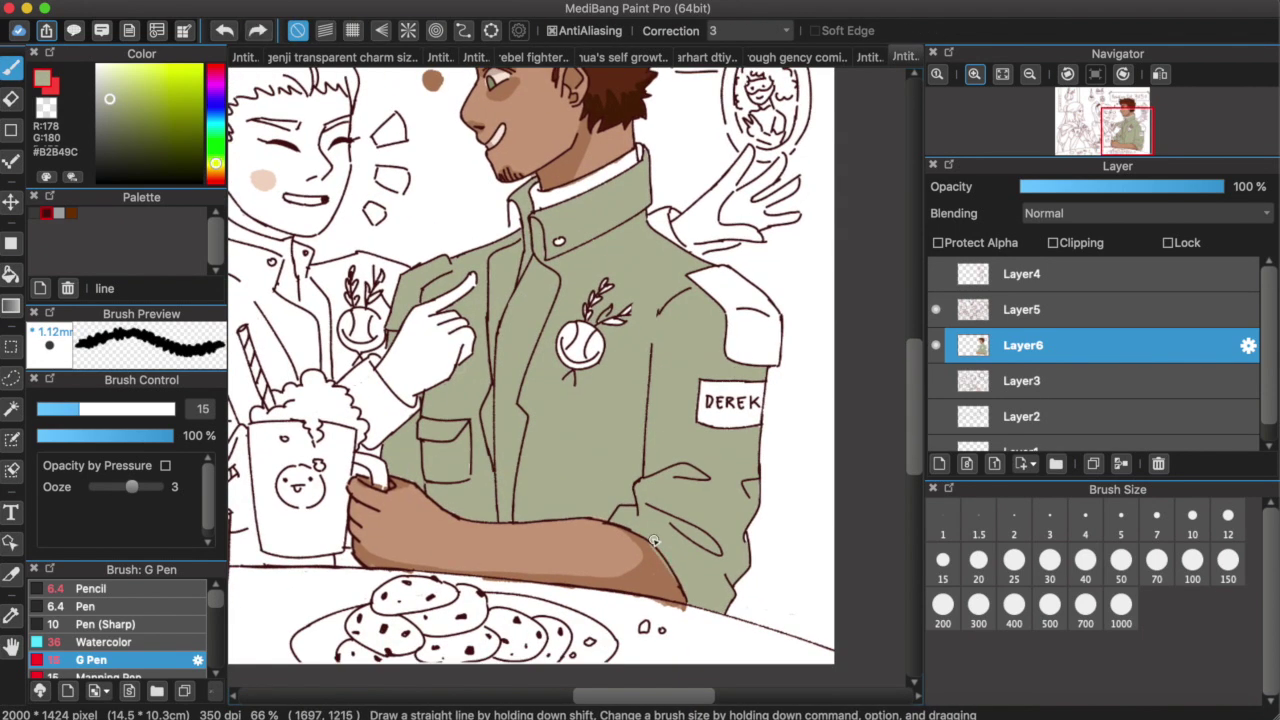
drag(548, 260, 532, 220)
drag(632, 158, 524, 190)
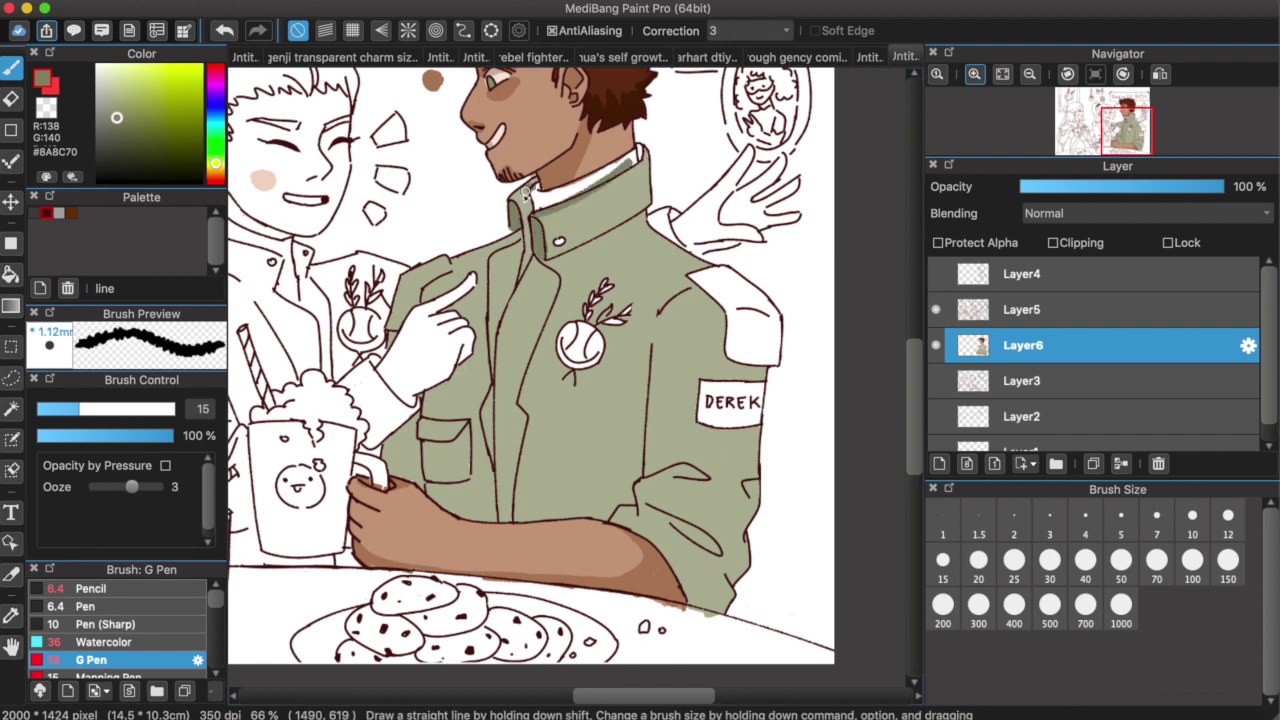
scroll(518, 364, up, 2)
scroll(540, 330, down, 2)
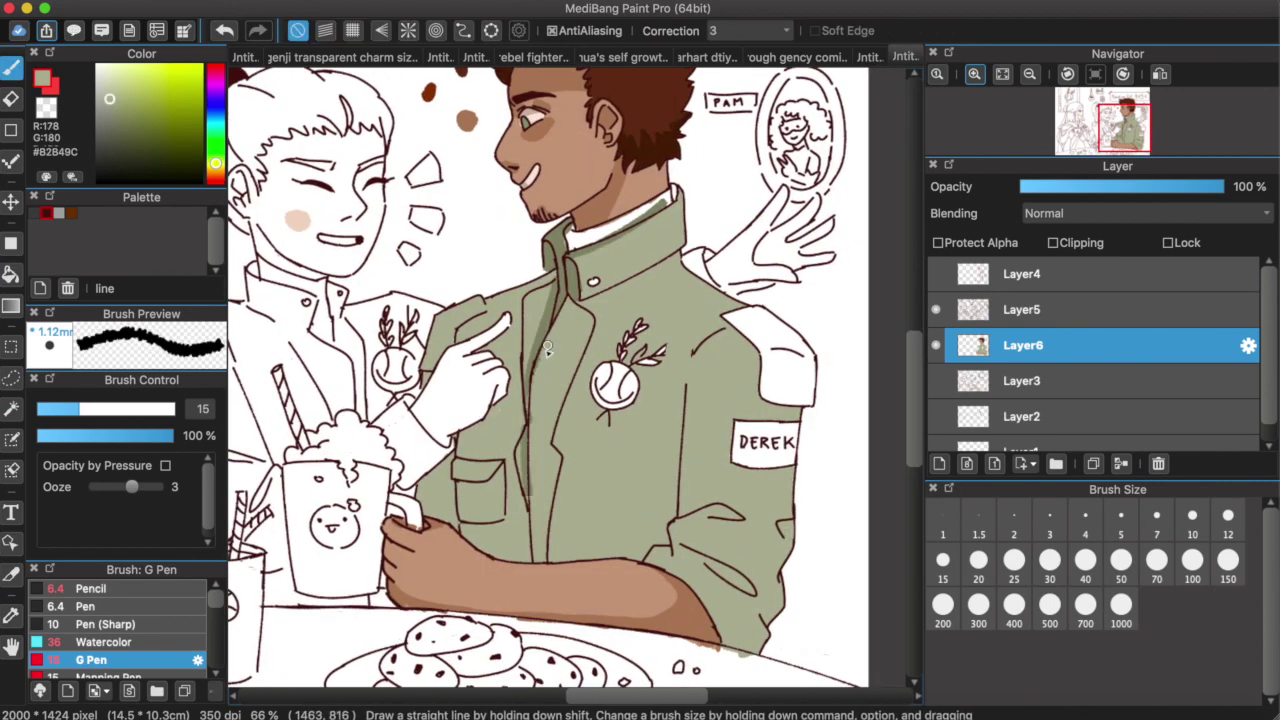
Shade the jacket's rolled sleeve folds and the area around the shoulder board with #8A8C70.
scroll(631, 232, left, 2)
scroll(527, 443, down, 1)
scroll(527, 443, right, 1)
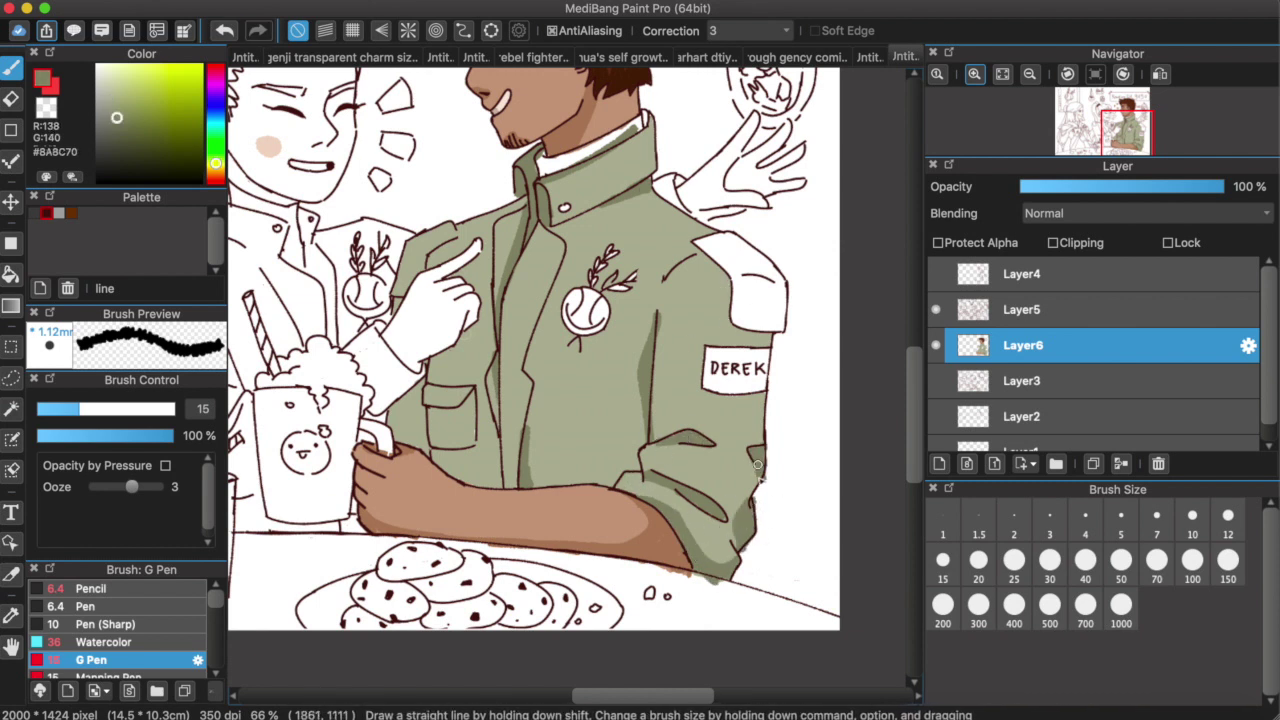
scroll(743, 530, up, 1)
scroll(743, 530, left, 1)
alt+click(536, 437)
drag(705, 268, 755, 353)
Shade the jacket's chest pocket and the side panel beside it with #8A8C70.
scroll(714, 287, up, 1)
scroll(714, 287, left, 2)
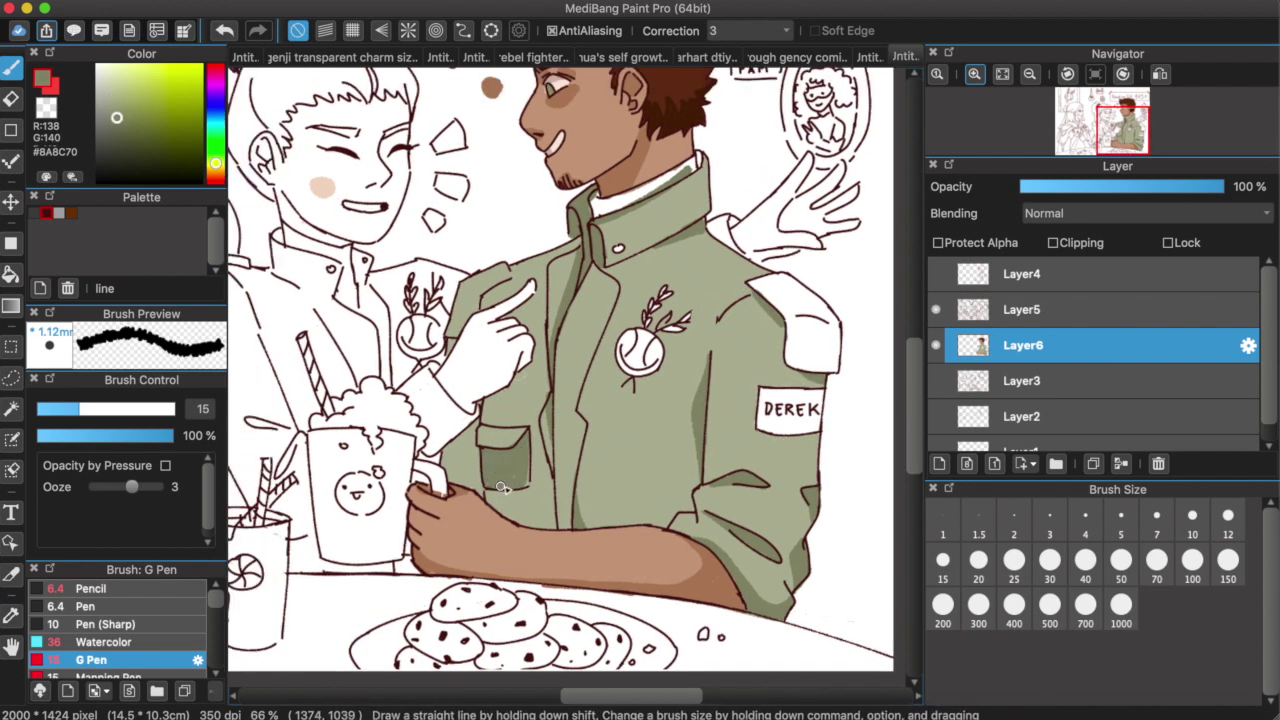
drag(452, 340, 474, 465)
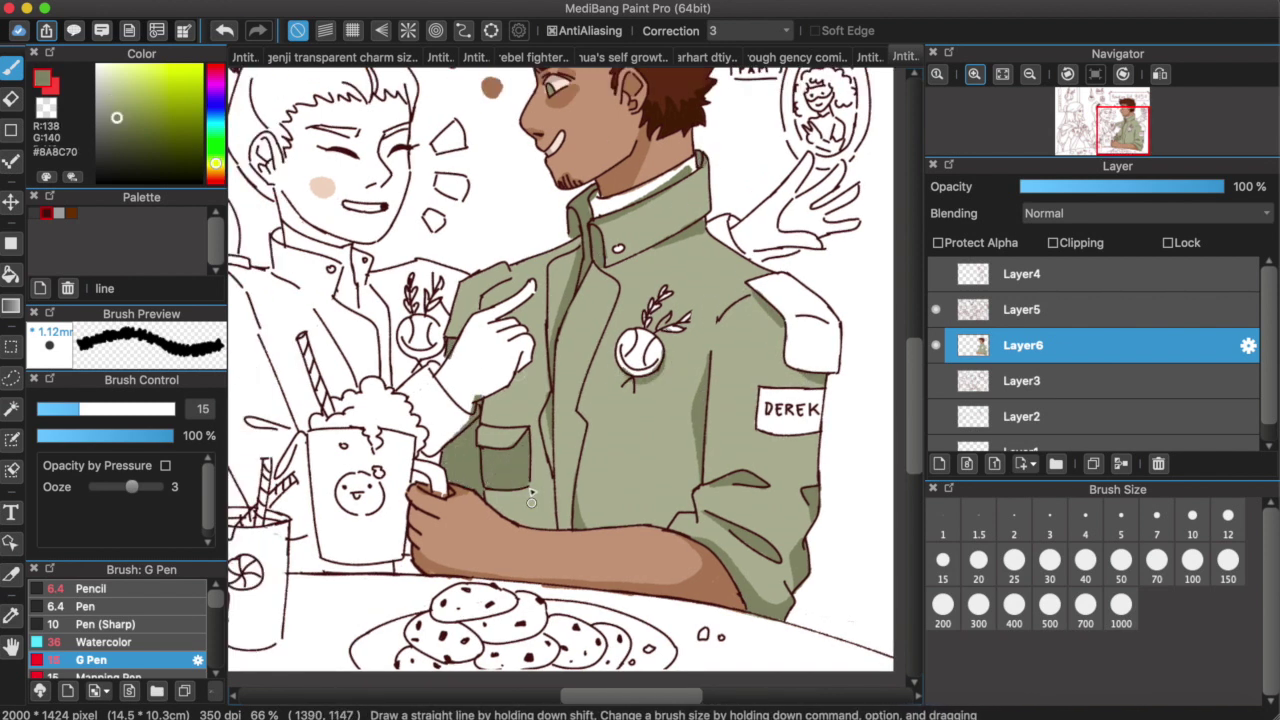
Colour the inner shirt collar at the man's neck in beige, using #D6C6AD for the light tone.
alt+click(468, 455)
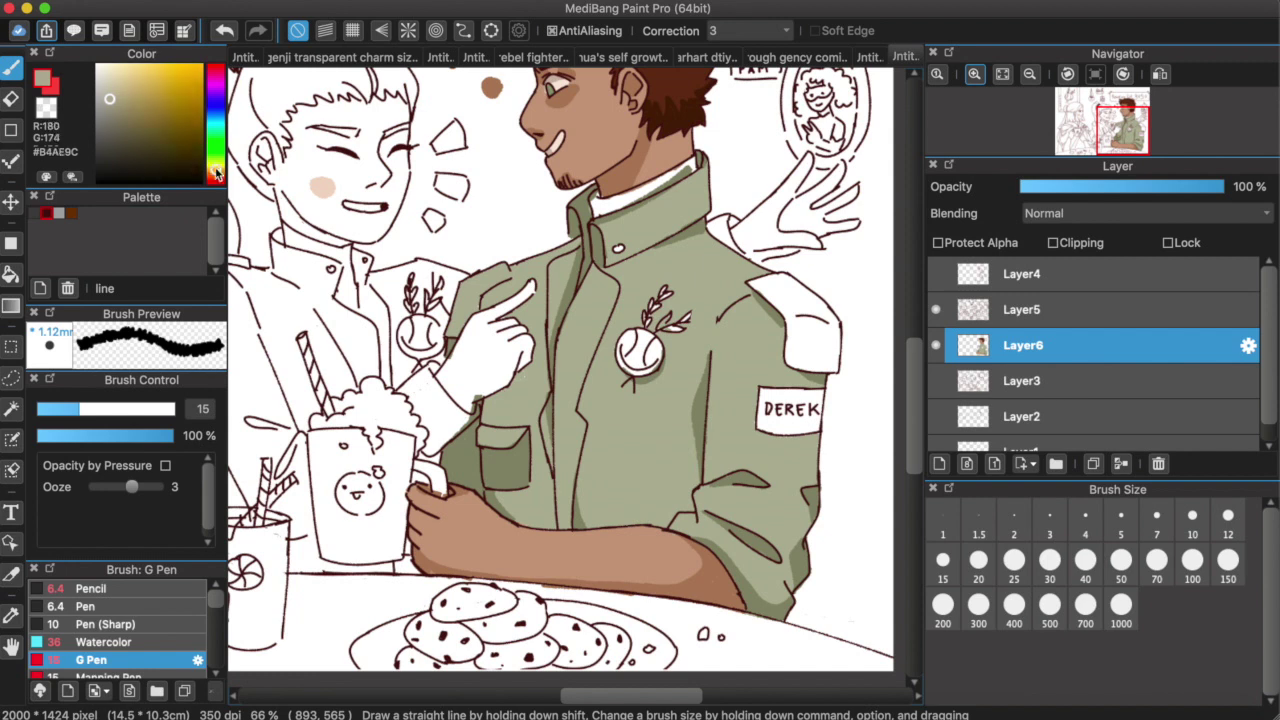
alt+click(605, 200)
drag(690, 168, 641, 193)
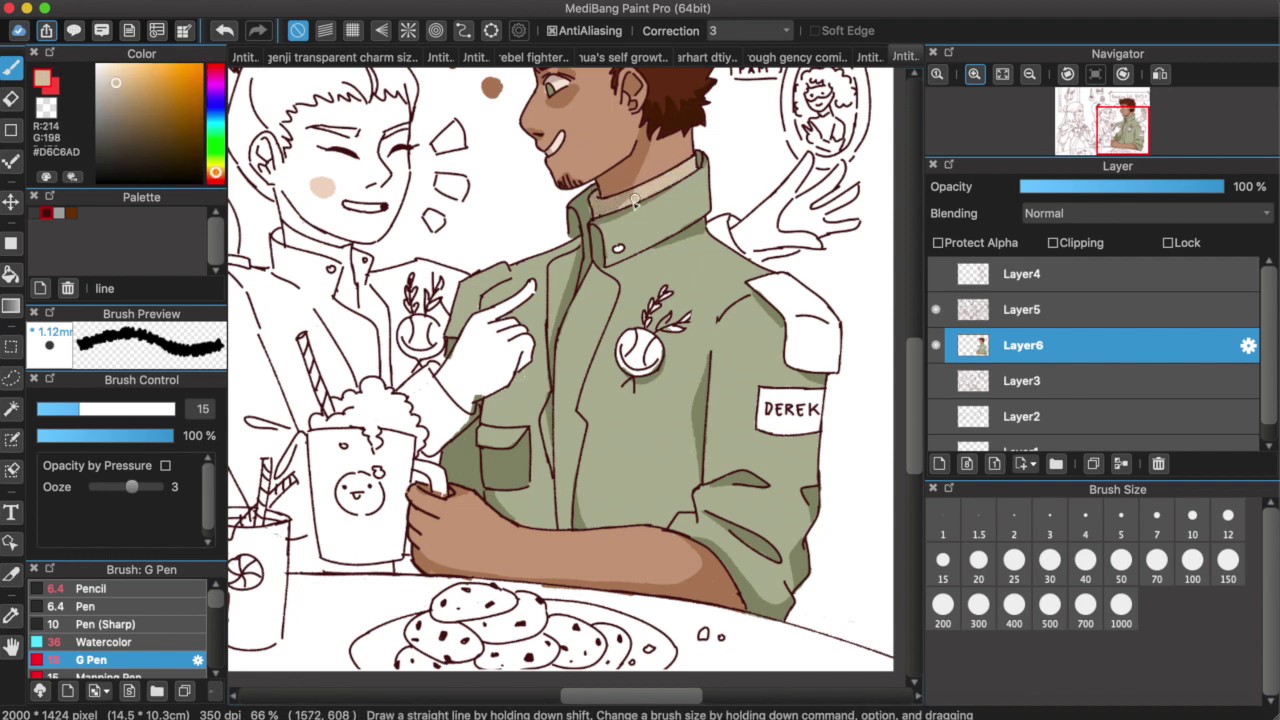
Colour both shoulder boards and the ball-and-leaves emblem on the jacket gold #DFC192.
scroll(633, 191, down, 3)
click(132, 78)
drag(785, 212, 800, 245)
drag(620, 252, 645, 285)
drag(760, 200, 828, 270)
drag(472, 195, 455, 233)
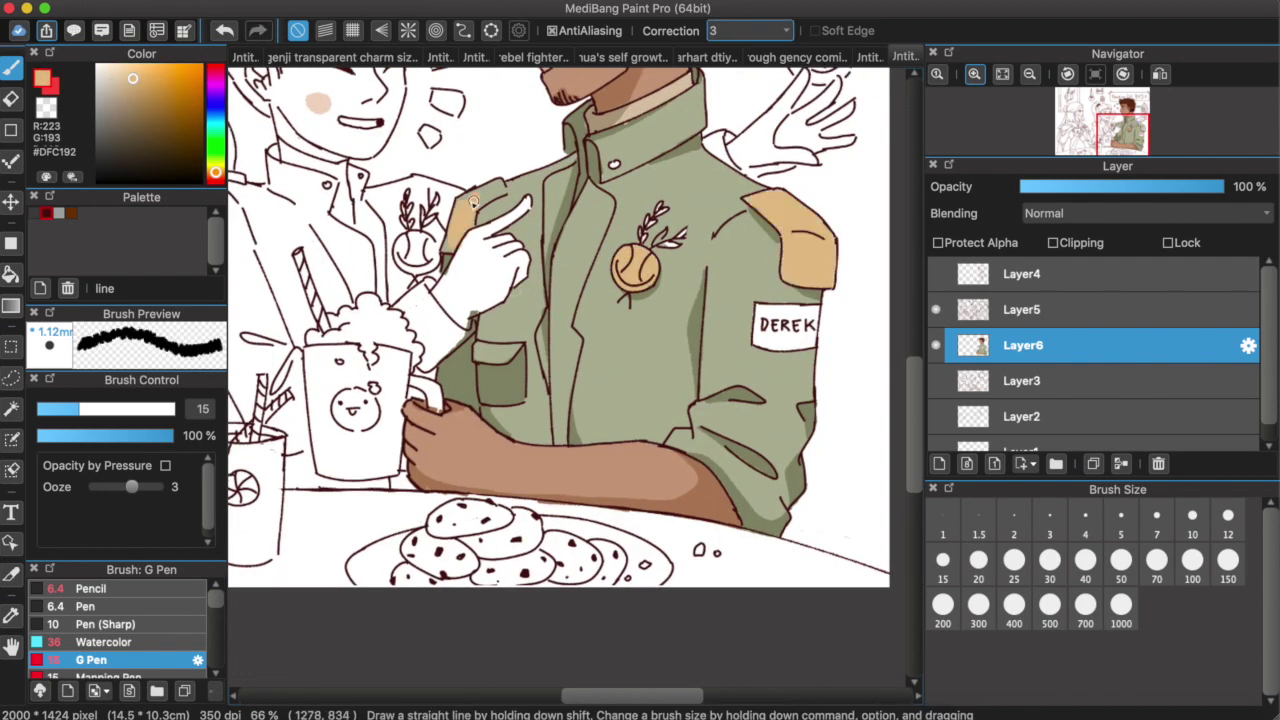
scroll(680, 150, up, 3)
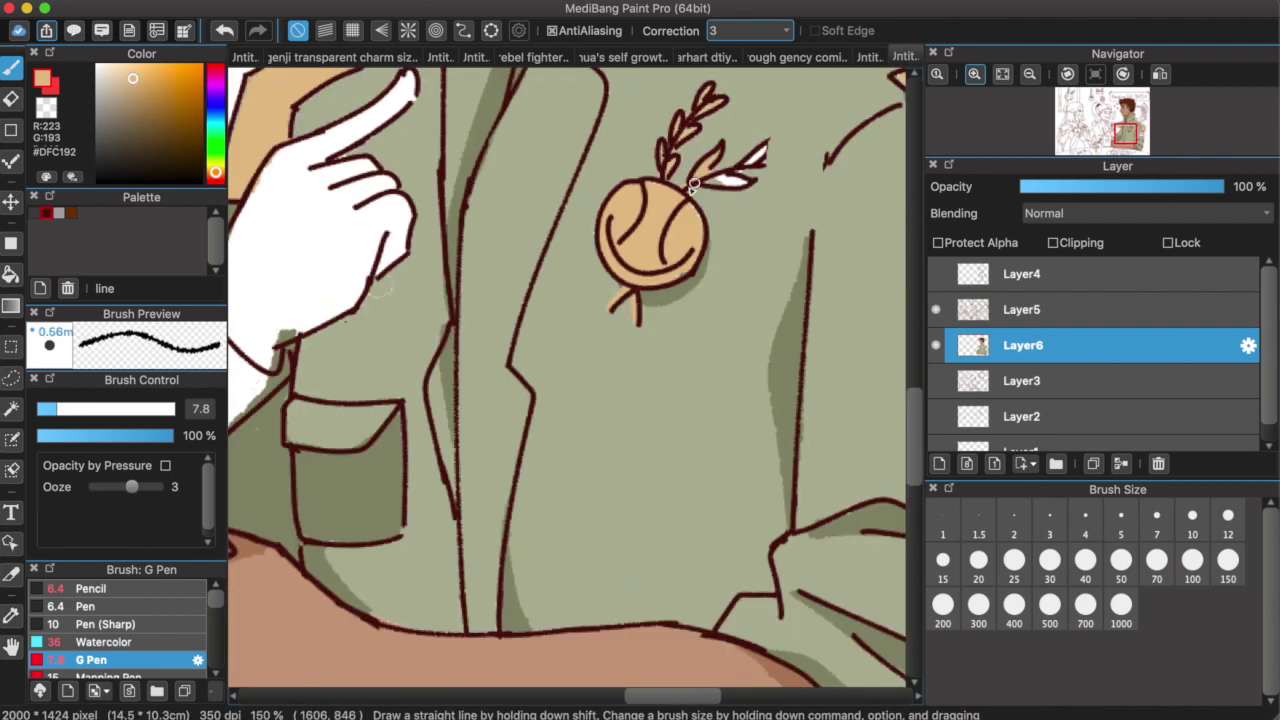
drag(688, 188, 760, 150)
Shade the lower curve of the ball emblem in darker gold and add cream #FEEDD2 highlights.
alt+click(640, 255)
drag(610, 250, 645, 280)
click(114, 66)
mouse_move(690, 205)
mouse_down()
mouse_move(668, 265)
mouse_move(642, 190)
mouse_up()
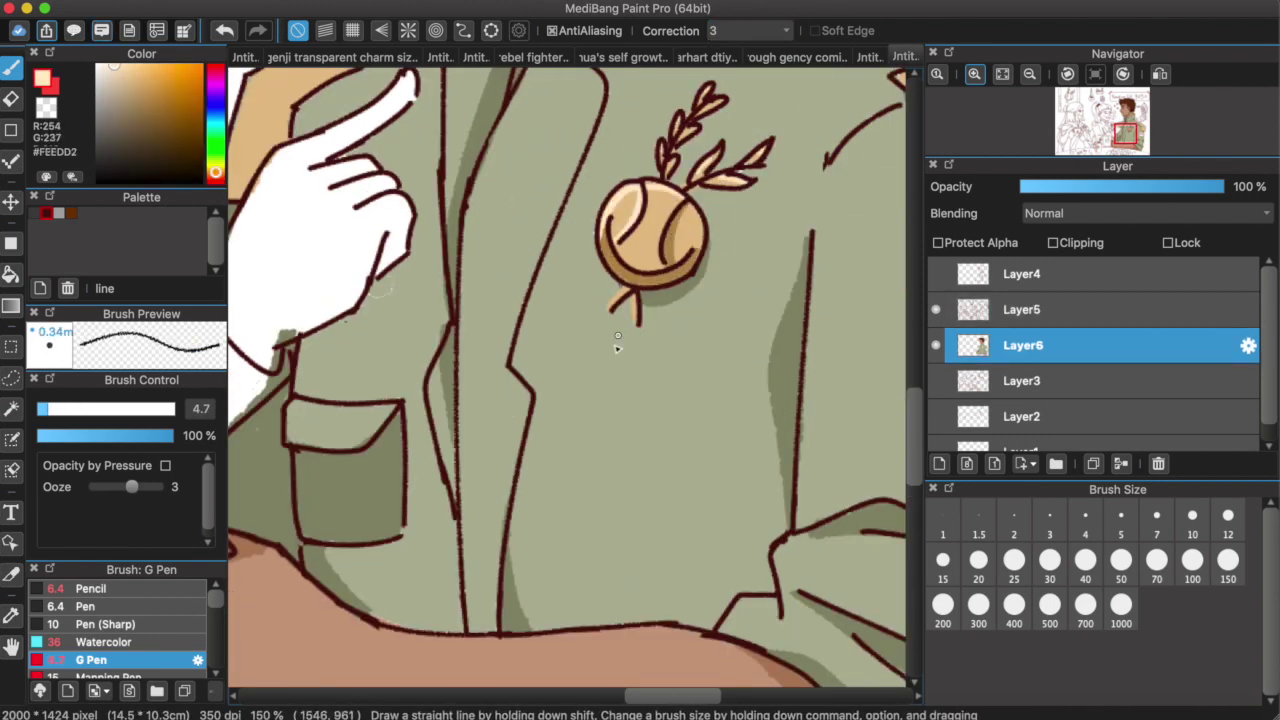
Shade both shoulder boards with darker golds #B08D56 and #A47F4E and highlight their edges.
scroll(729, 117, down, 2)
alt+click(690, 300)
mouse_move(680, 250)
mouse_down()
mouse_move(690, 340)
mouse_move(672, 358)
mouse_up()
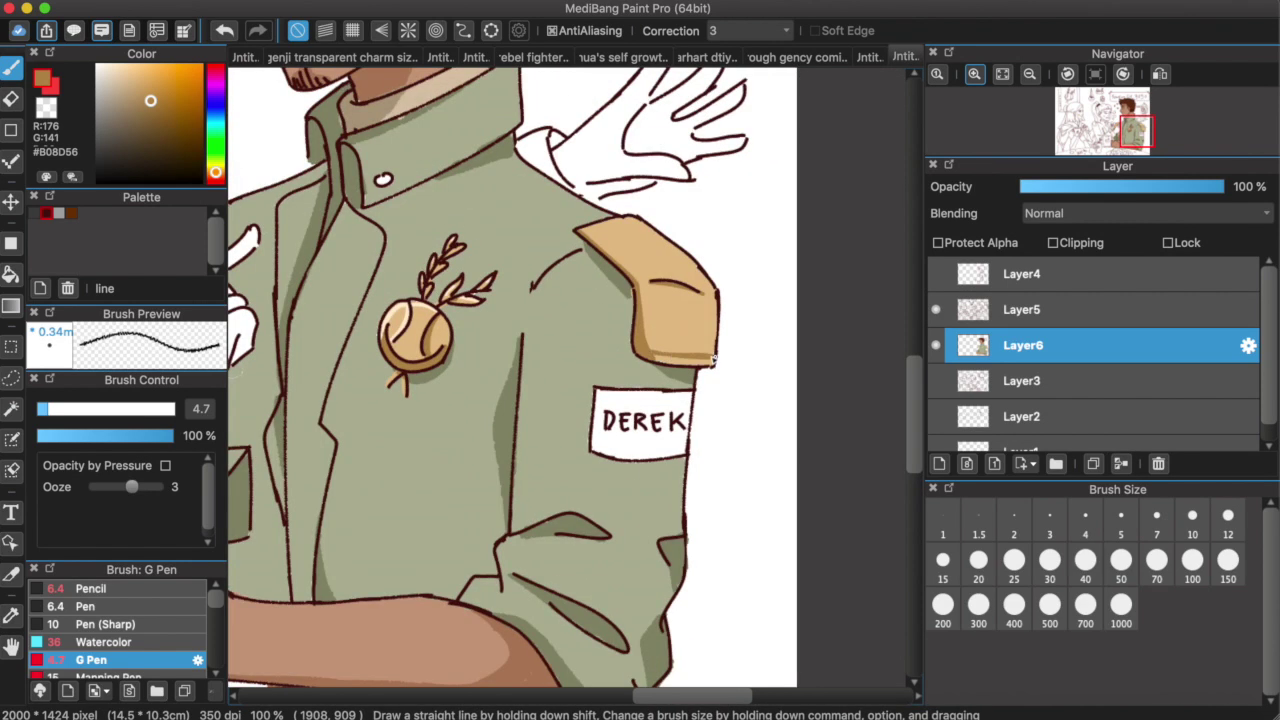
scroll(600, 340, left, 3)
alt+click(497, 313)
drag(688, 226, 805, 283)
scroll(447, 201, left, 4)
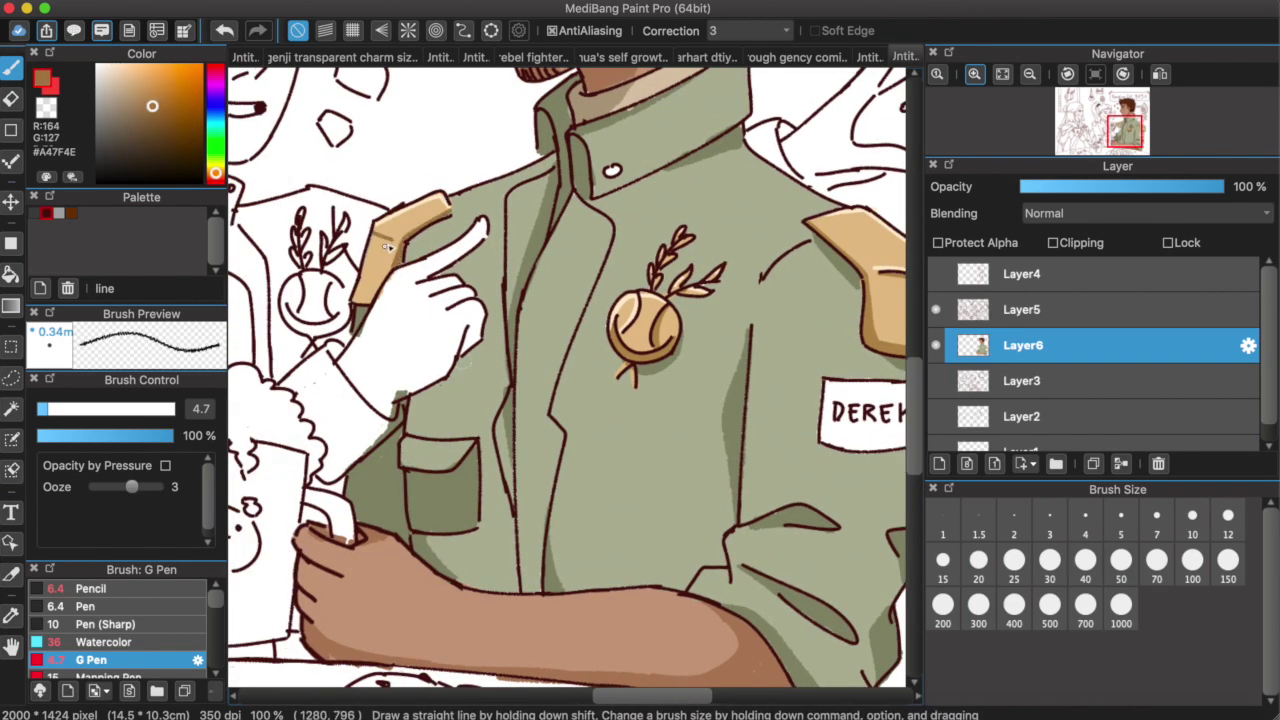
Colour the collar button gold and touch up the jacket's shadows with #8A8C70.
alt+click(598, 177)
scroll(575, 210, down, 1)
alt+click(549, 244)
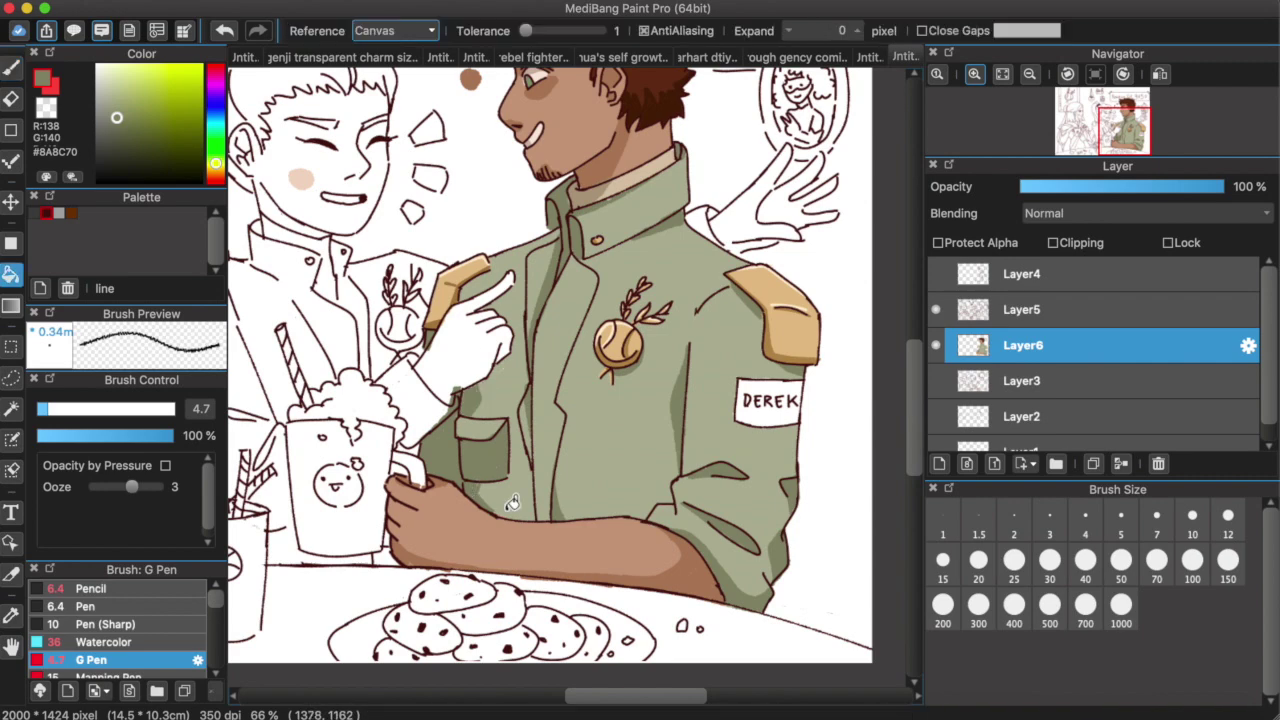
scroll(647, 368, down, 1)
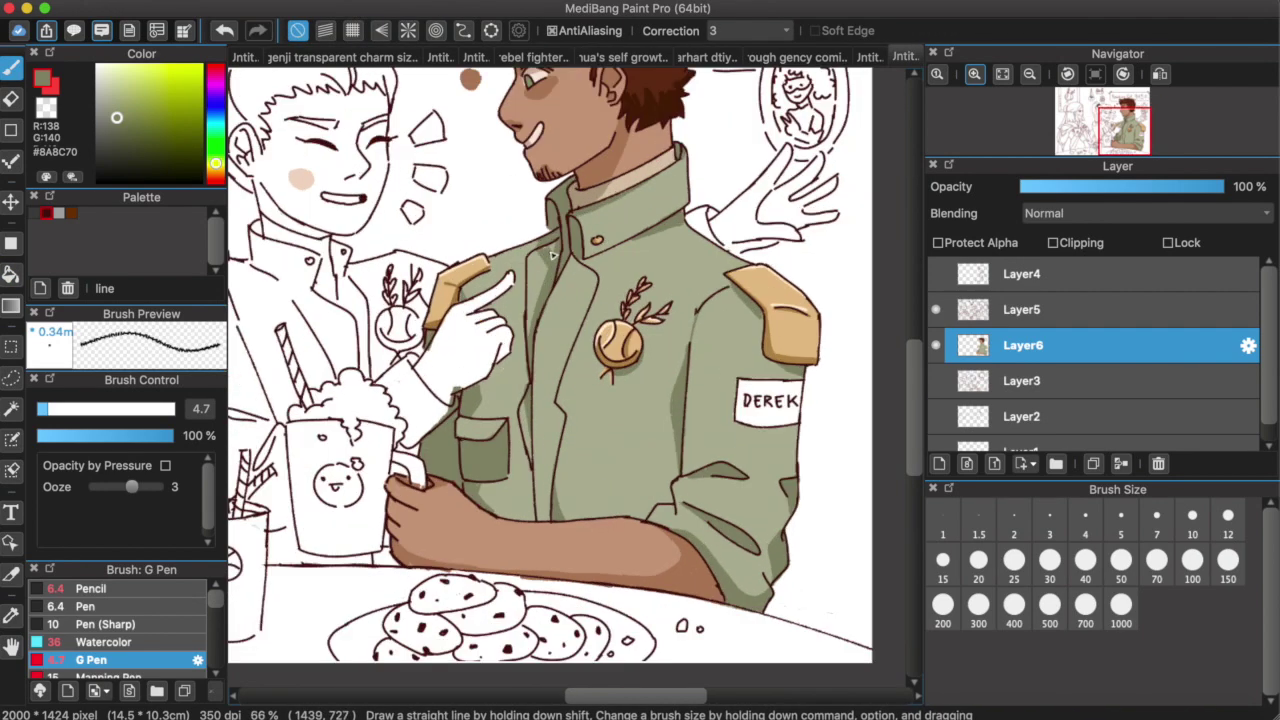
Colour the ponytailed character's face, neck, pointing hand and raised hand with skin tone #EDD8C7.
scroll(436, 262, up, 1)
alt+click(436, 265)
mouse_move(375, 220)
mouse_down()
mouse_move(401, 272)
mouse_move(513, 263)
mouse_move(424, 287)
mouse_move(470, 299)
mouse_move(423, 224)
mouse_move(458, 293)
mouse_move(443, 227)
mouse_move(470, 182)
mouse_move(492, 220)
mouse_move(482, 262)
mouse_move(567, 447)
mouse_up()
drag(650, 364, 525, 360)
mouse_move(745, 320)
mouse_down()
mouse_move(780, 265)
mouse_move(820, 262)
mouse_up()
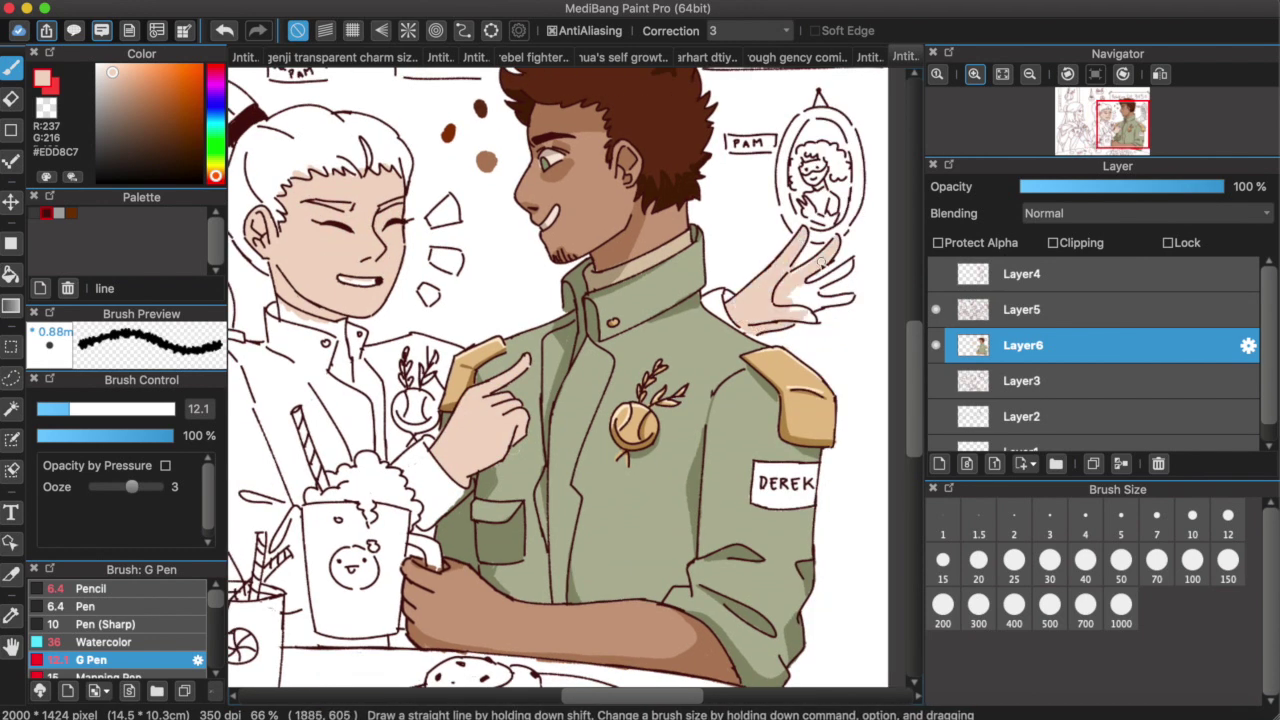
Shade the ponytailed character's forehead, ear, eyelids and jawline with #DDBDA4.
alt+click(655, 298)
drag(655, 298, 790, 313)
key(ctrl+plus)
alt+click(352, 190)
key(g)
click(460, 120)
key(b)
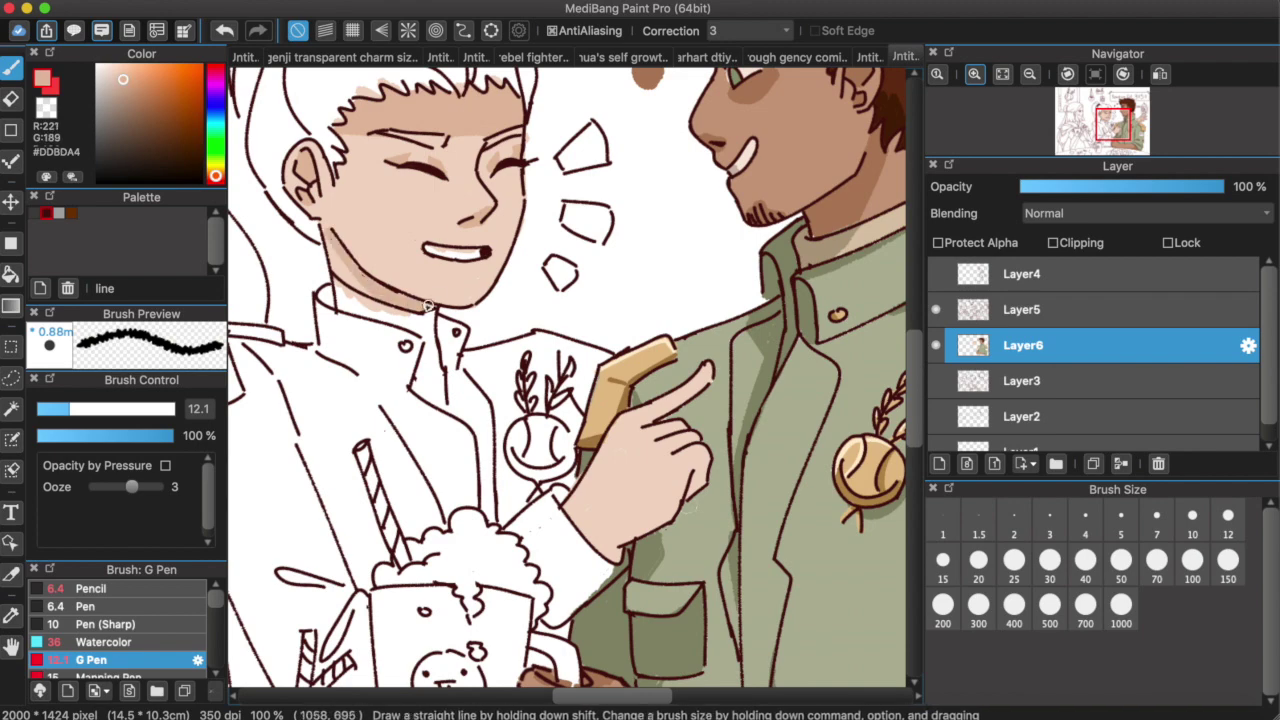
Touch up the jacket beside the pointing hand with #B2B49C and shade both hands with #DDBDA4.
alt+click(420, 145)
scroll(420, 145, down, 3)
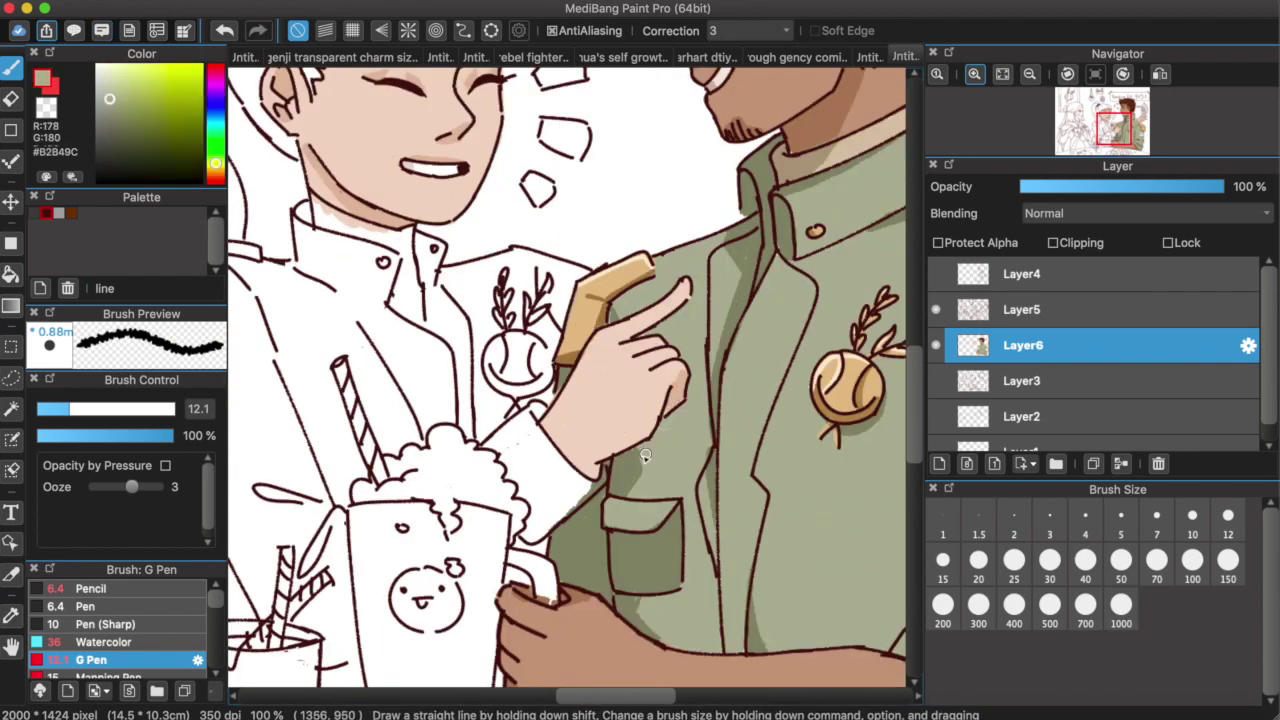
alt+click(683, 293)
scroll(519, 294, down, 5)
scroll(519, 294, up, 2)
scroll(800, 262, right, 3)
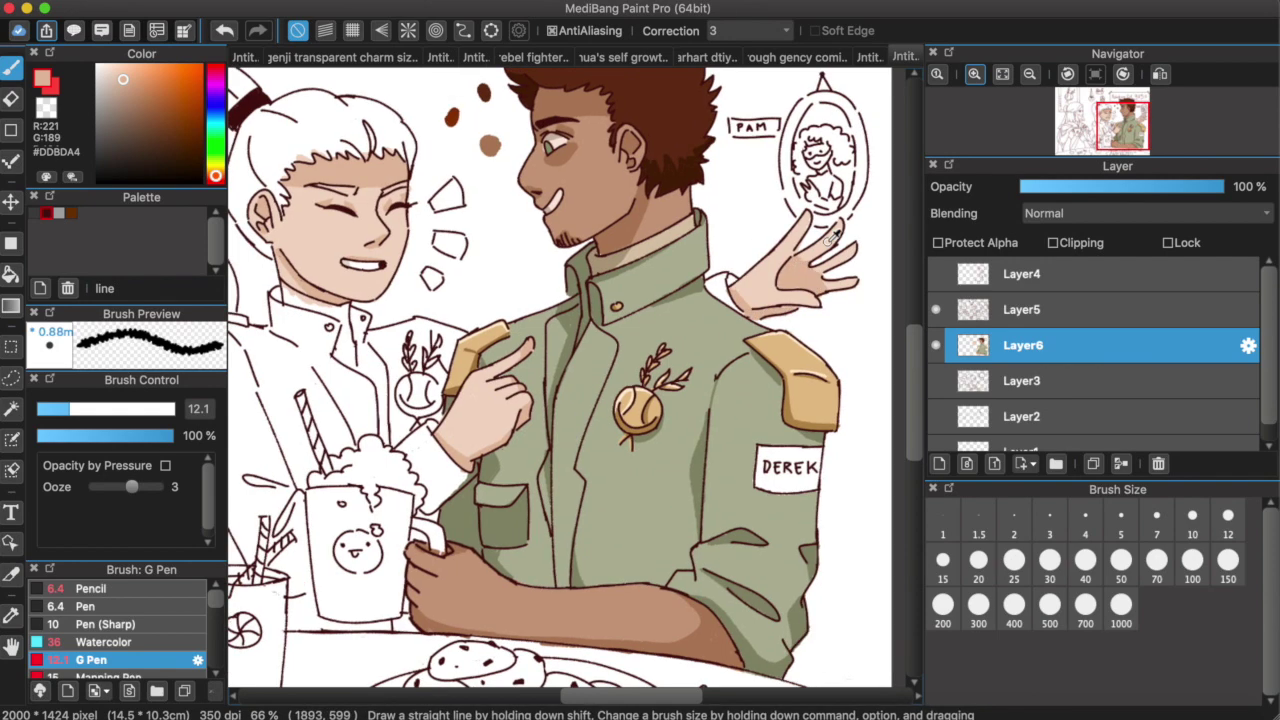
Paint the ponytailed character's eyebrows pale yellow #F0DCAF.
scroll(748, 316, up, 2)
scroll(600, 250, up, 2)
scroll(418, 130, up, 2)
alt+click(418, 130)
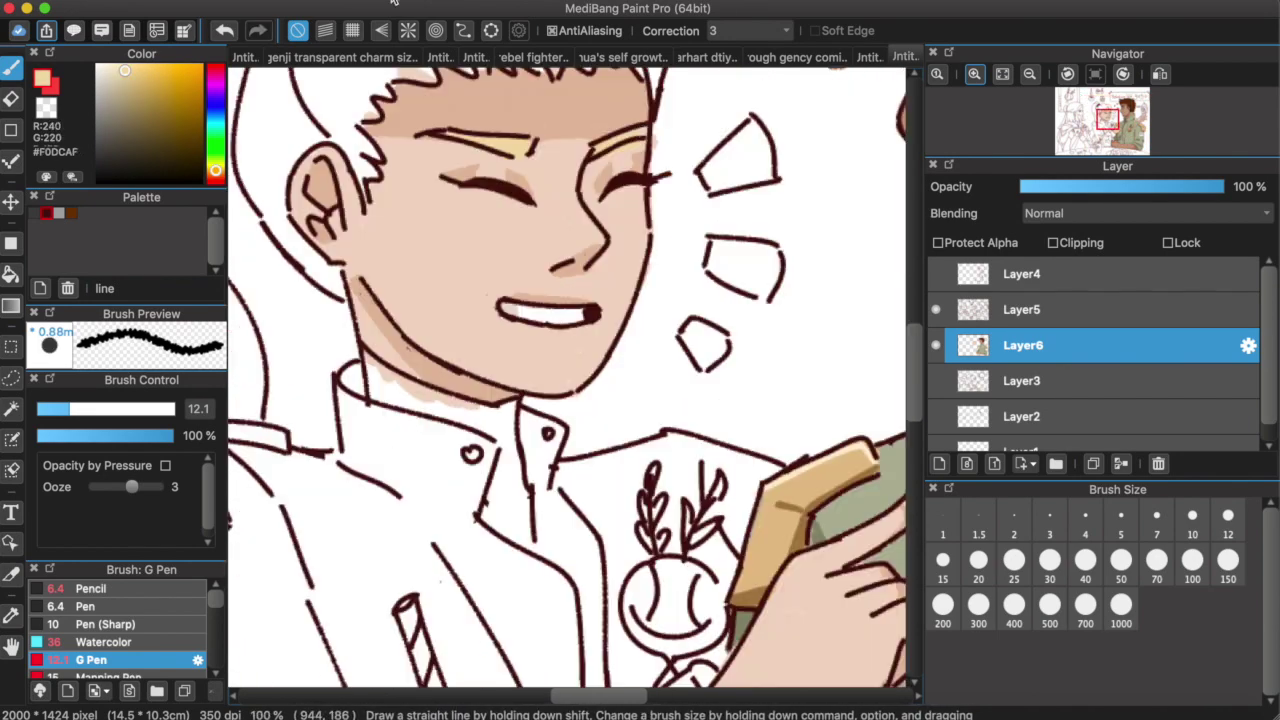
drag(432, 134, 530, 150)
Fill the hair and ponytail with blond #E3CBA7 and erase the emphasis marks beside the face on Layer5.
scroll(520, 200, down, 2)
scroll(520, 200, up, 3)
key(g)
click(516, 198)
key(b)
drag(342, 196, 376, 345)
key(g)
click(485, 391)
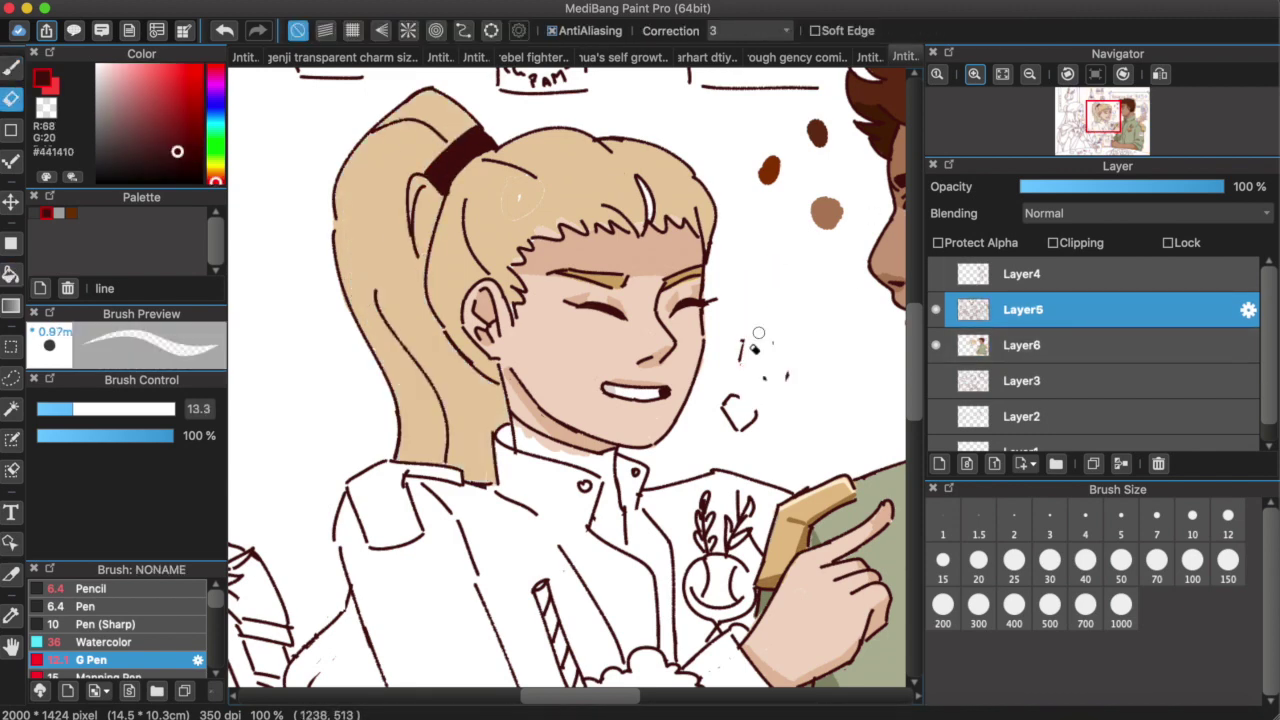
key(b)
Tidy the linework on Layer5 and paint the ponytail's lower end blond #E3CBA7 on Layer6.
scroll(600, 250, down, 5)
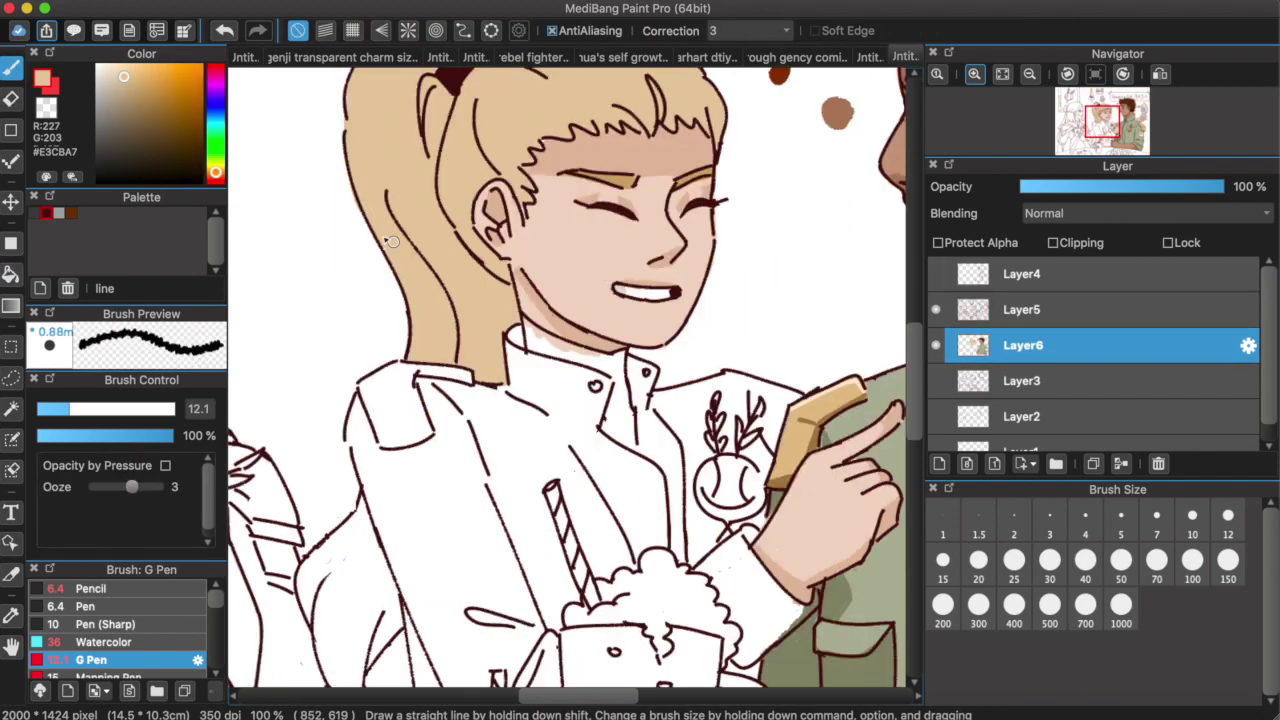
ctrl+click(472, 291)
scroll(637, 605, down, 3)
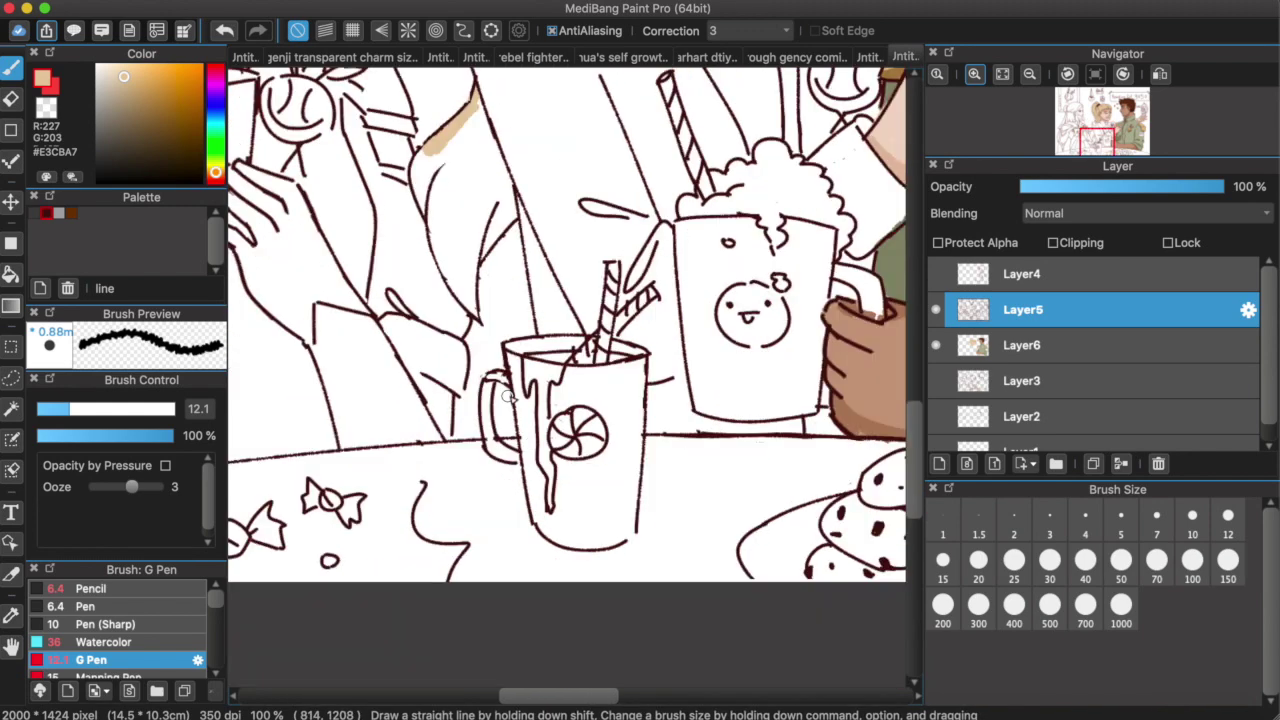
key(e)
scroll(580, 400, up, 2)
scroll(563, 161, up, 3)
ctrl+click(676, 463)
key(b)
mouse_move(640, 230)
mouse_down()
mouse_move(690, 330)
mouse_move(650, 440)
mouse_move(600, 300)
mouse_up()
Add darker strands in #46200C to the front and crown of the man's brown hair.
scroll(566, 380, down, 2)
scroll(566, 380, up, 5)
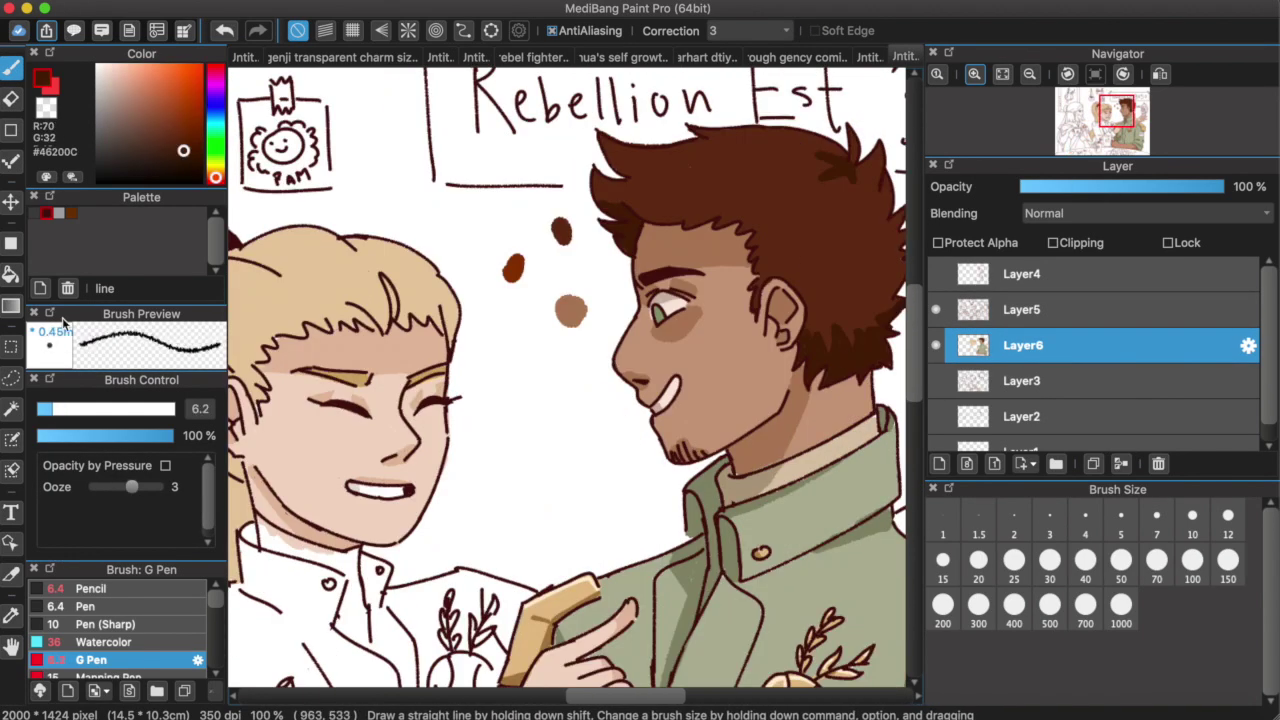
scroll(783, 70, right, 3)
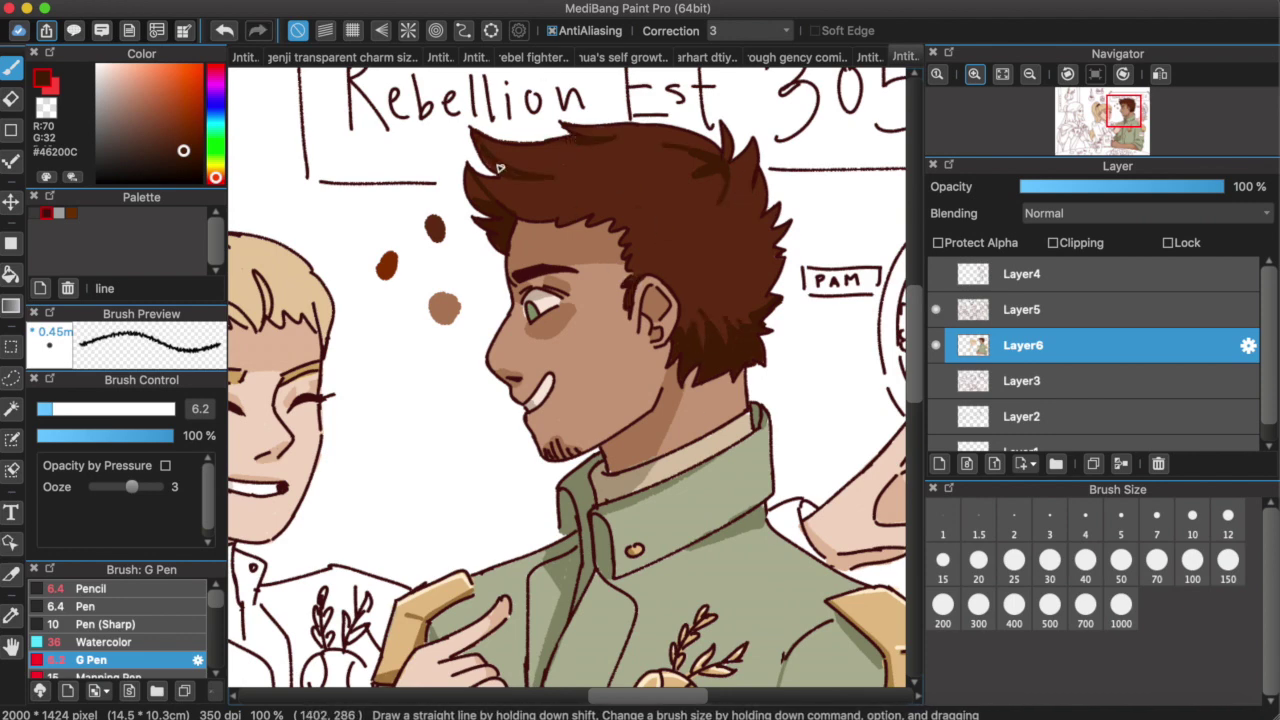
Paint shadow strands in #BFA47B across the crown and fringe of the blond hair.
scroll(498, 168, down, 2)
scroll(560, 320, up, 4)
alt+click(560, 320)
drag(522, 104, 565, 140)
drag(645, 175, 682, 254)
alt+click(658, 186)
drag(344, 128, 422, 152)
drag(444, 140, 570, 166)
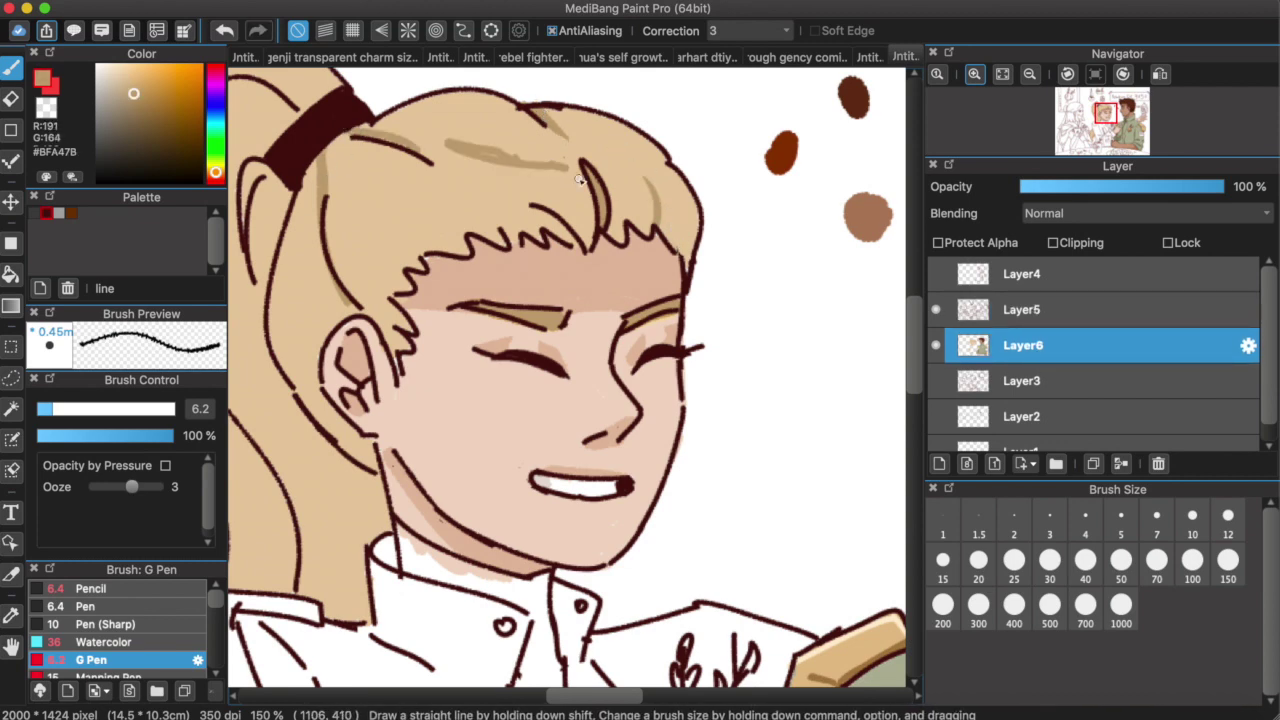
Cover the wide strand across the crown with the base blond and add finer shadow strands to the hair.
drag(52, 410, 44, 410)
drag(366, 180, 430, 252)
alt+click(449, 115)
drag(446, 142, 568, 170)
alt+click(560, 200)
mouse_move(538, 210)
mouse_down()
mouse_move(574, 244)
mouse_move(720, 205)
mouse_up()
drag(440, 240, 484, 388)
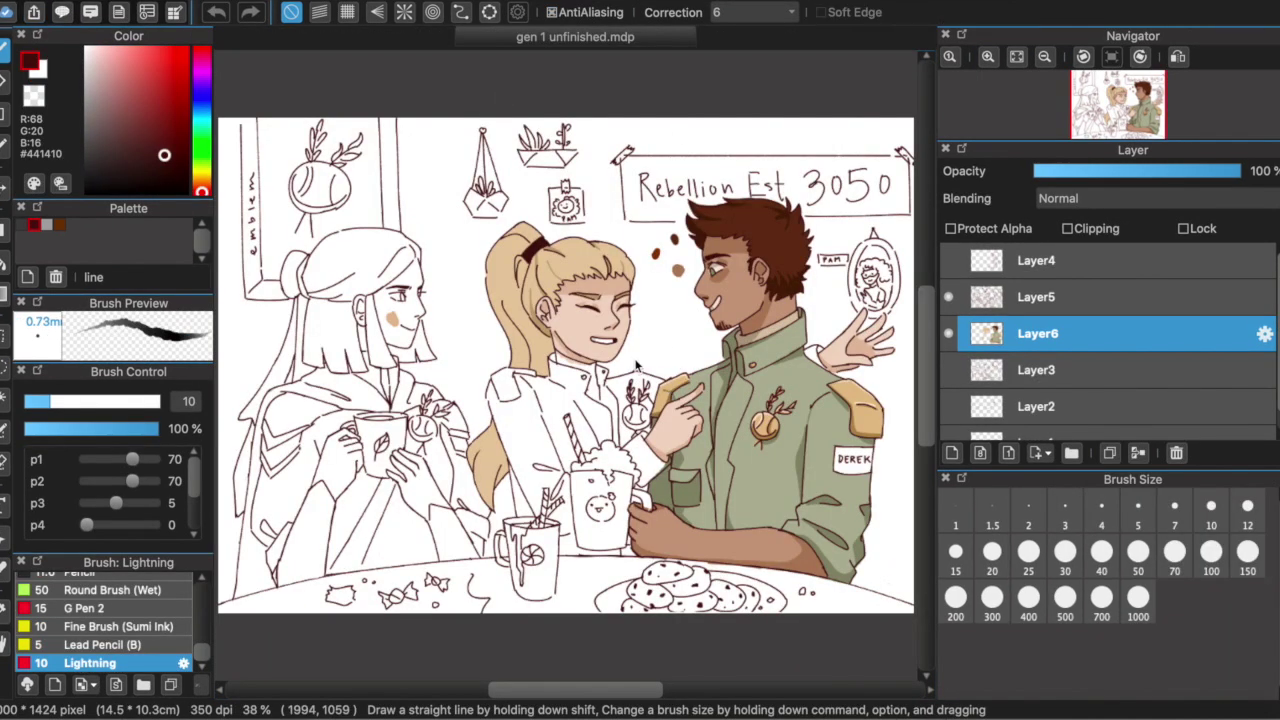
Shade the ponytail and the hair behind the ear with the G Pen in #BFA47B on Layer6.
scroll(639, 345, up, 3)
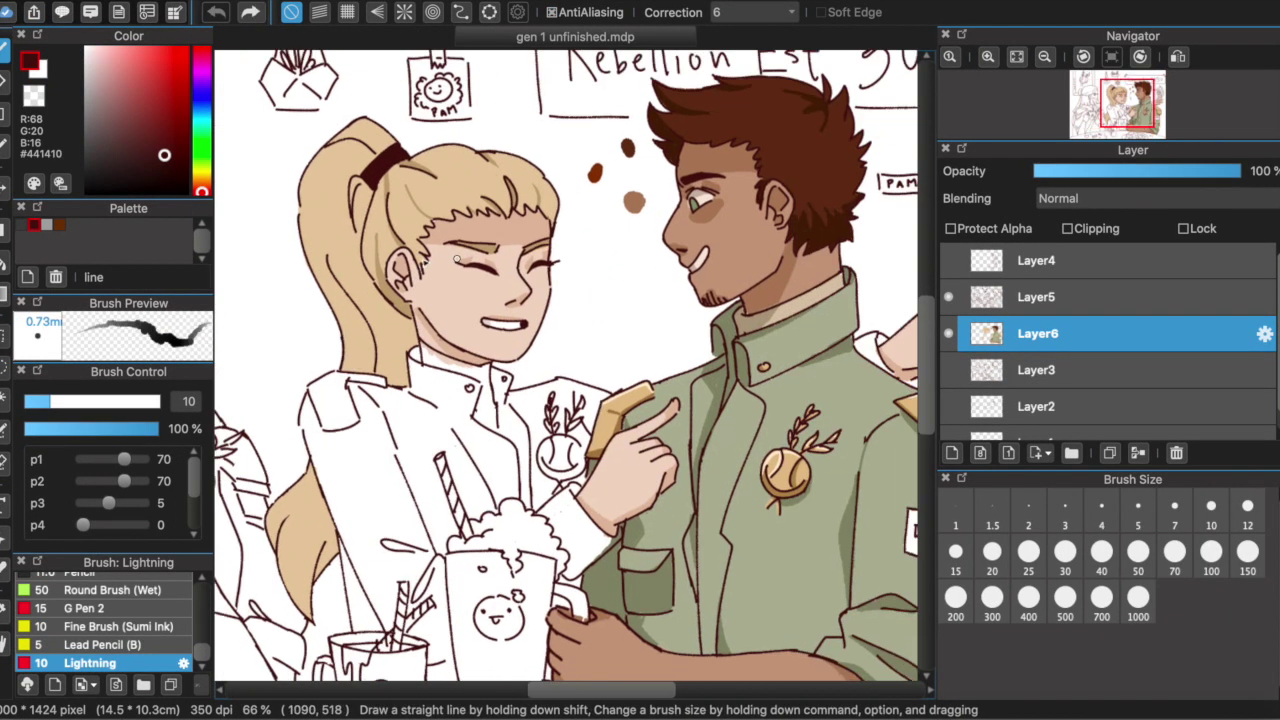
click(80, 655)
click(962, 290)
click(1036, 333)
scroll(520, 250, up, 2)
alt+click(412, 330)
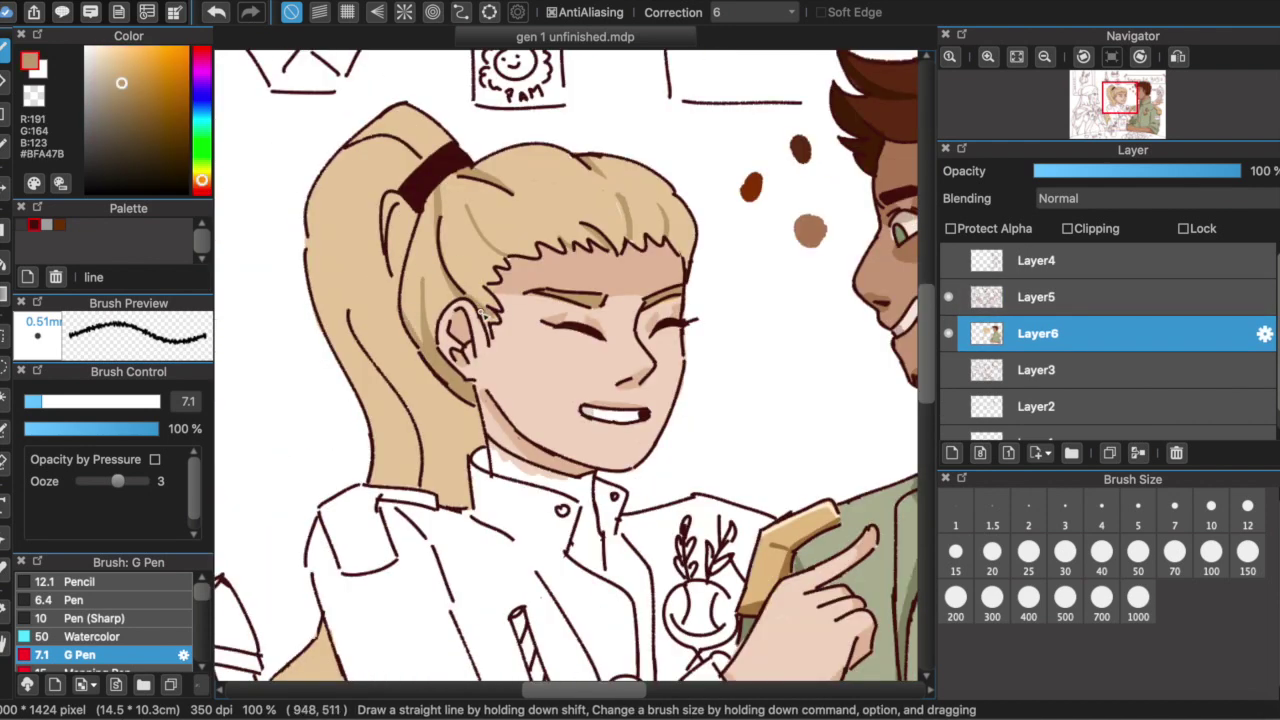
scroll(458, 175, left, 3)
drag(472, 215, 479, 245)
scroll(483, 171, down, 10)
scroll(483, 171, left, 3)
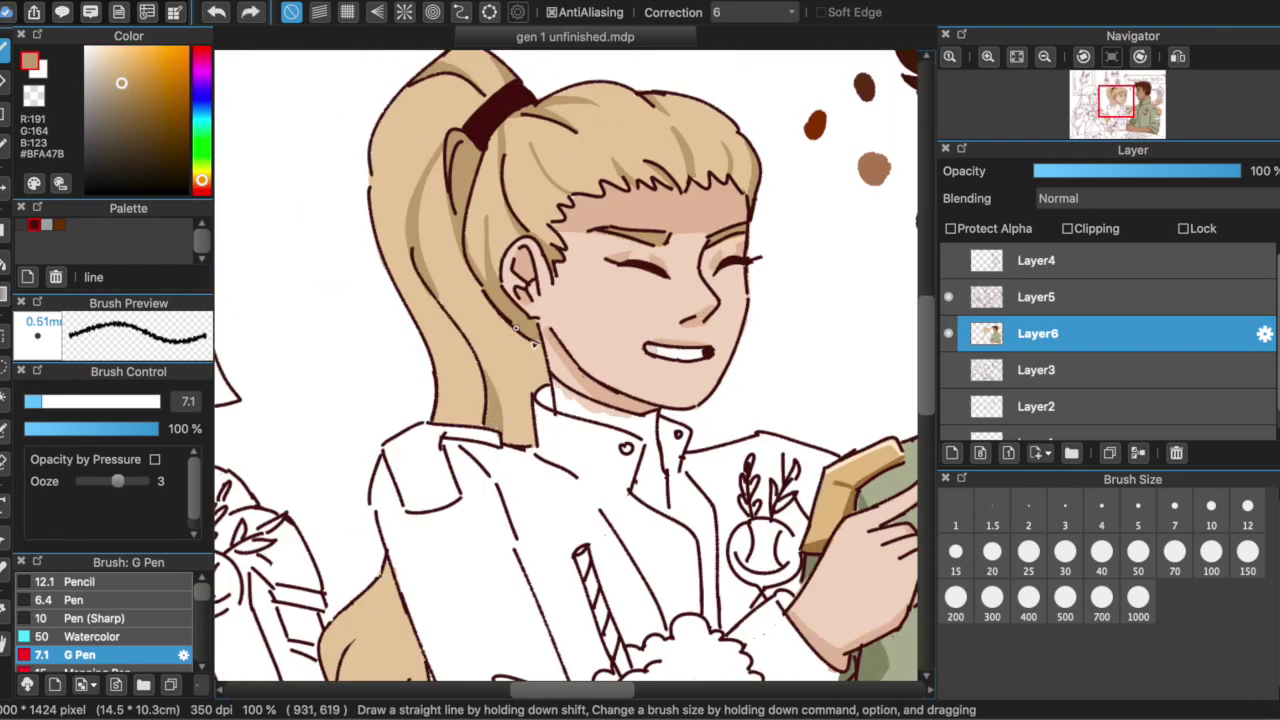
Shade the loose lower end of the blond ponytail with darker strands, touching up with #E3CBA7.
scroll(518, 418, up, 10)
scroll(530, 380, right, 3)
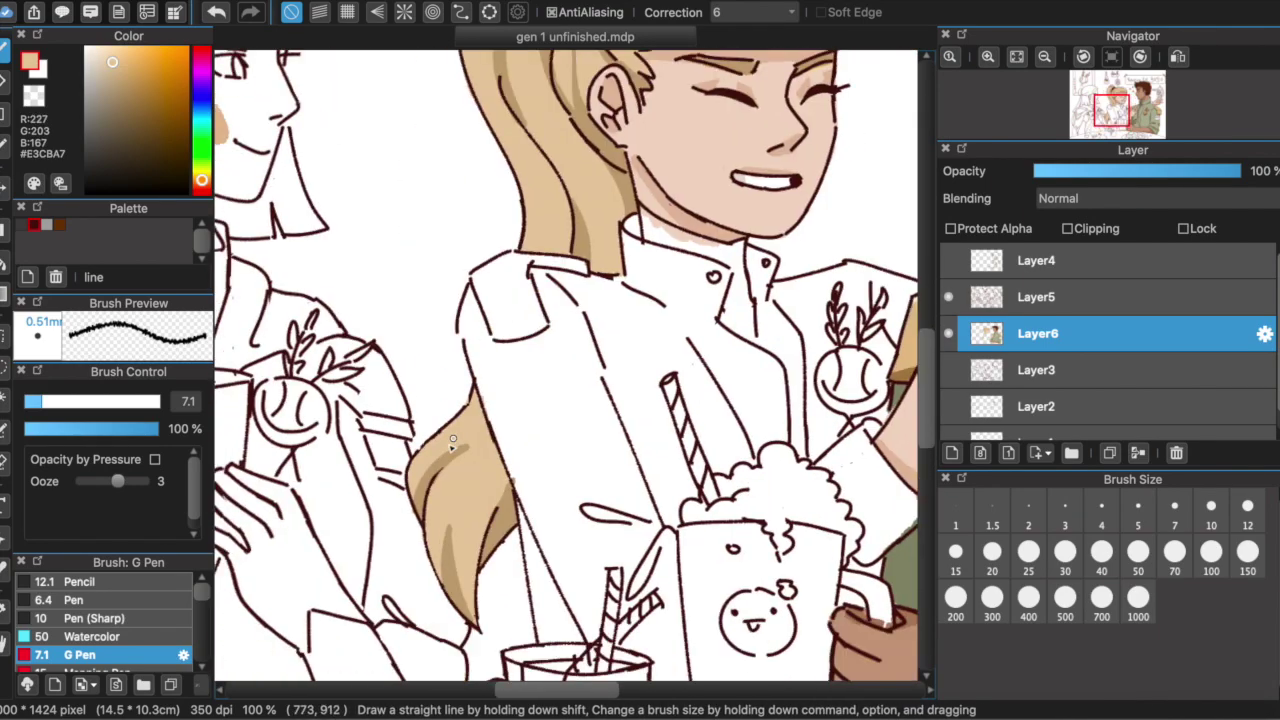
scroll(564, 265, down, 3)
Paint the blond woman's undershirt collar grey-brown and shade it under the chin with #877B68.
scroll(564, 265, down, 2)
scroll(564, 265, right, 3)
drag(490, 290, 488, 355)
mouse_move(400, 240)
mouse_down()
mouse_move(470, 280)
mouse_move(480, 365)
mouse_up()
alt+click(474, 331)
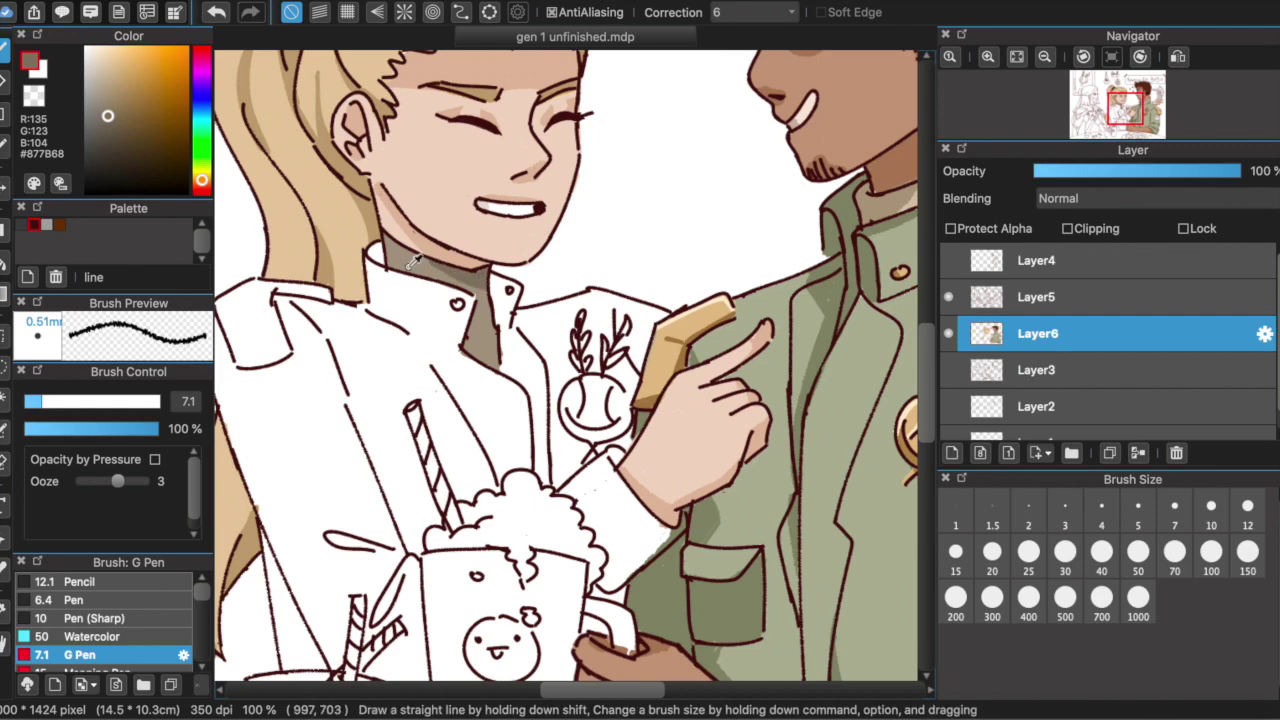
Brush #8F7058 along the blond woman's jacket sleeve edges and onto the jacket front.
click(124, 111)
drag(330, 392, 336, 450)
scroll(560, 380, down, 3)
scroll(560, 380, up, 2)
scroll(560, 380, right, 2)
drag(350, 328, 352, 450)
Bucket-fill the blond woman's jacket sections, including the cuff and hem, with #8F7058.
key(g)
click(420, 420)
key(super+z)
click(615, 440)
click(540, 592)
key(b)
key(g)
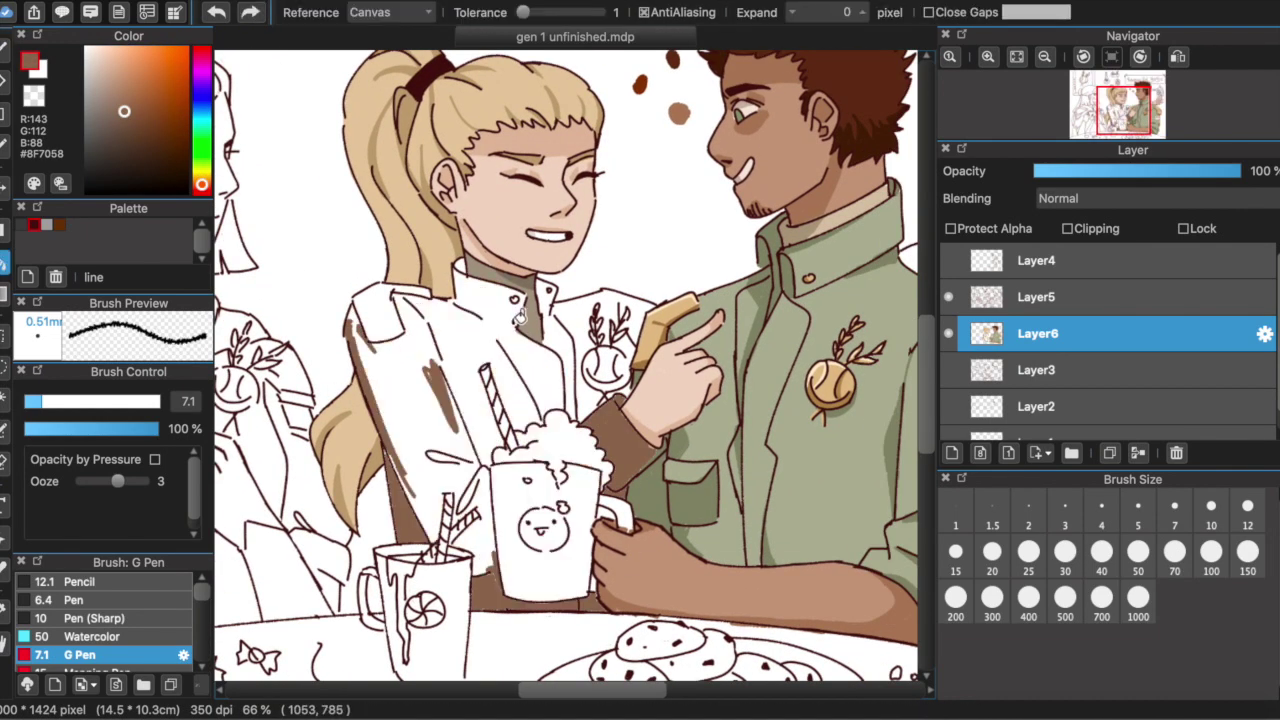
click(520, 316)
click(600, 345)
Cover the unfilled gaps in the jacket around the mugs and straws with a larger G Pen.
key(b)
scroll(465, 389, left, 2)
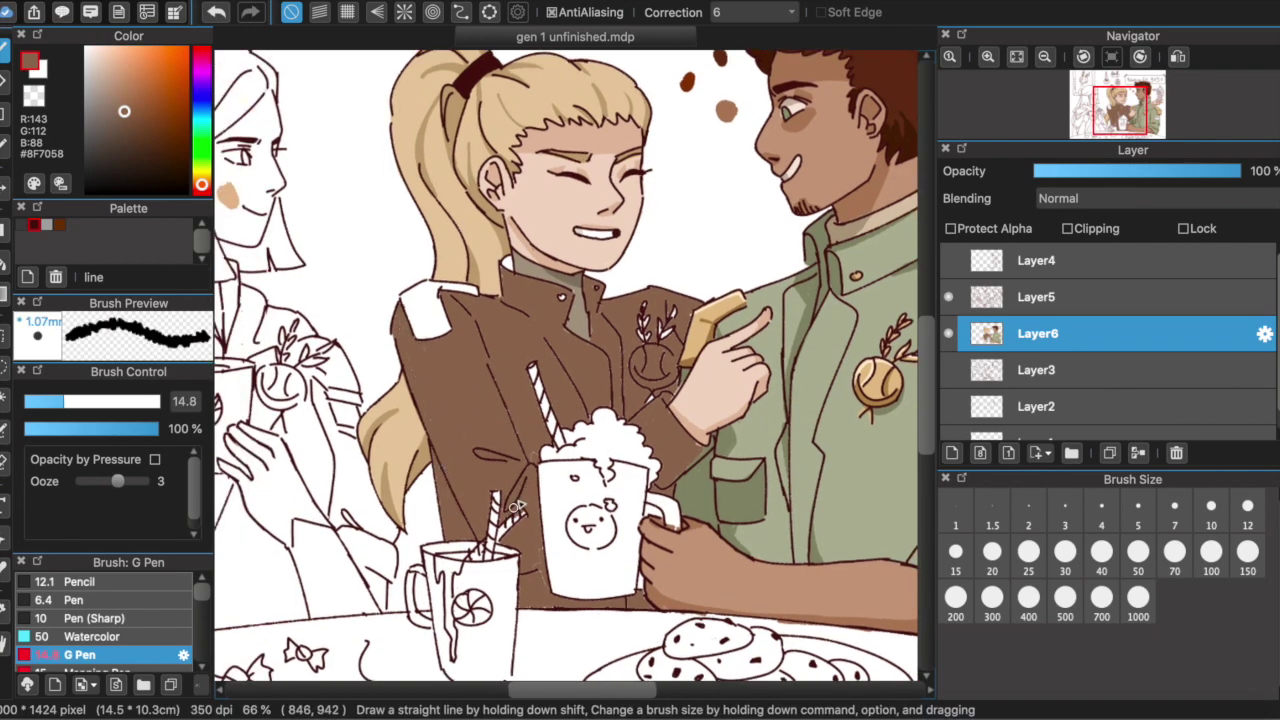
scroll(662, 397, up, 2)
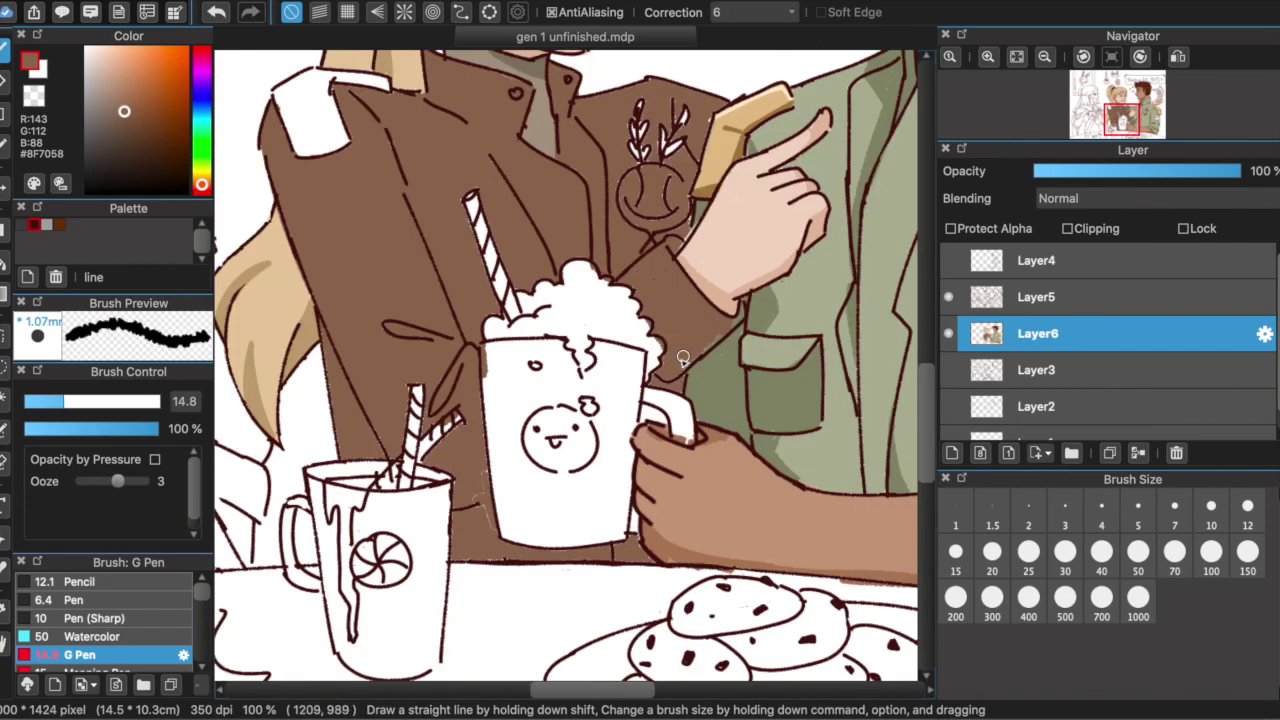
Colour the name tag on the man's sleeve beige and paint a #8A8C70 shadow beneath it.
key(bracketleft)
scroll(612, 555, right, 5)
scroll(612, 555, up, 2)
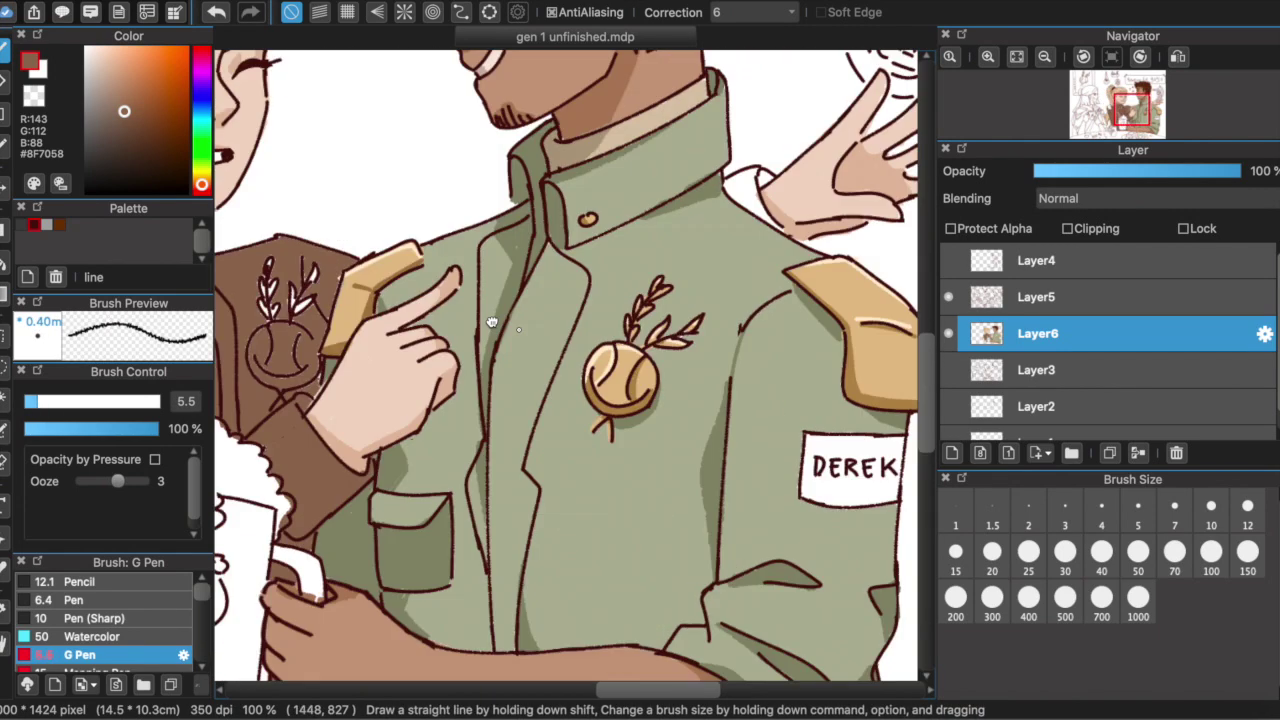
alt+click(679, 262)
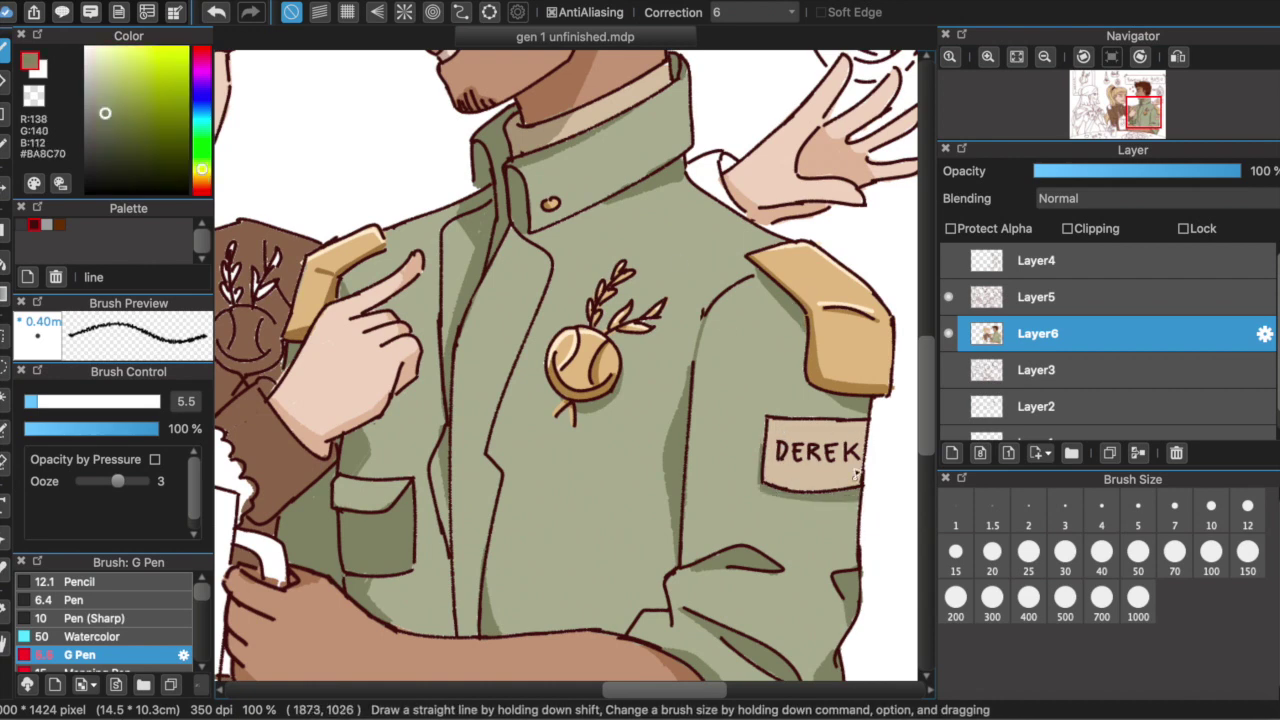
Enlarge the G Pen to 11.6 and shade the brown jacket's collar, lapel and cuff with #6B4F39.
scroll(857, 477, left, 5)
scroll(857, 477, down, 1)
alt+click(470, 220)
drag(62, 403, 80, 403)
alt+click(423, 260)
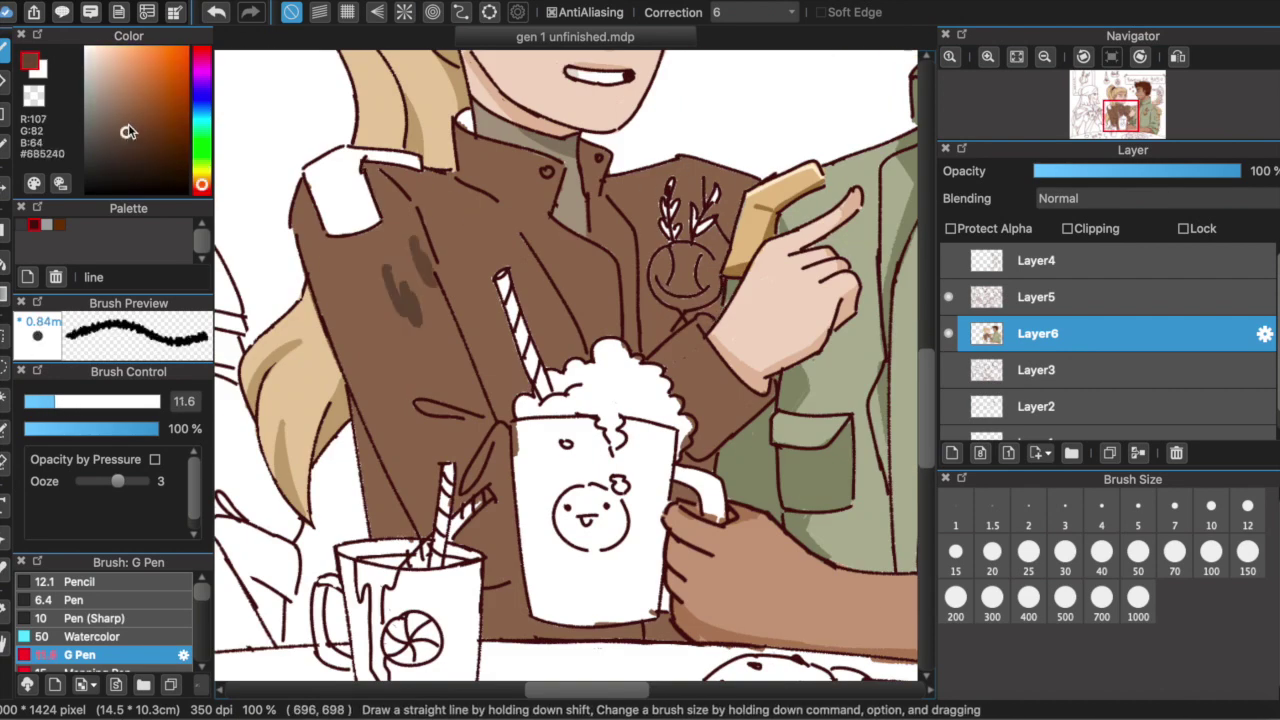
alt+click(466, 120)
drag(600, 168, 630, 350)
scroll(630, 350, down, 2)
drag(740, 340, 700, 410)
Shade the brown jacket along the sleeve's edge and behind the large mug.
scroll(700, 420, down, 3)
alt+click(707, 490)
alt+click(400, 300)
drag(370, 255, 430, 400)
drag(505, 500, 655, 465)
Paint fold shadows in #6B4F39 on the brown jacket's front, elbow and upper sleeve.
scroll(600, 430, up, 3)
scroll(600, 430, left, 1)
drag(475, 400, 560, 490)
drag(550, 345, 520, 428)
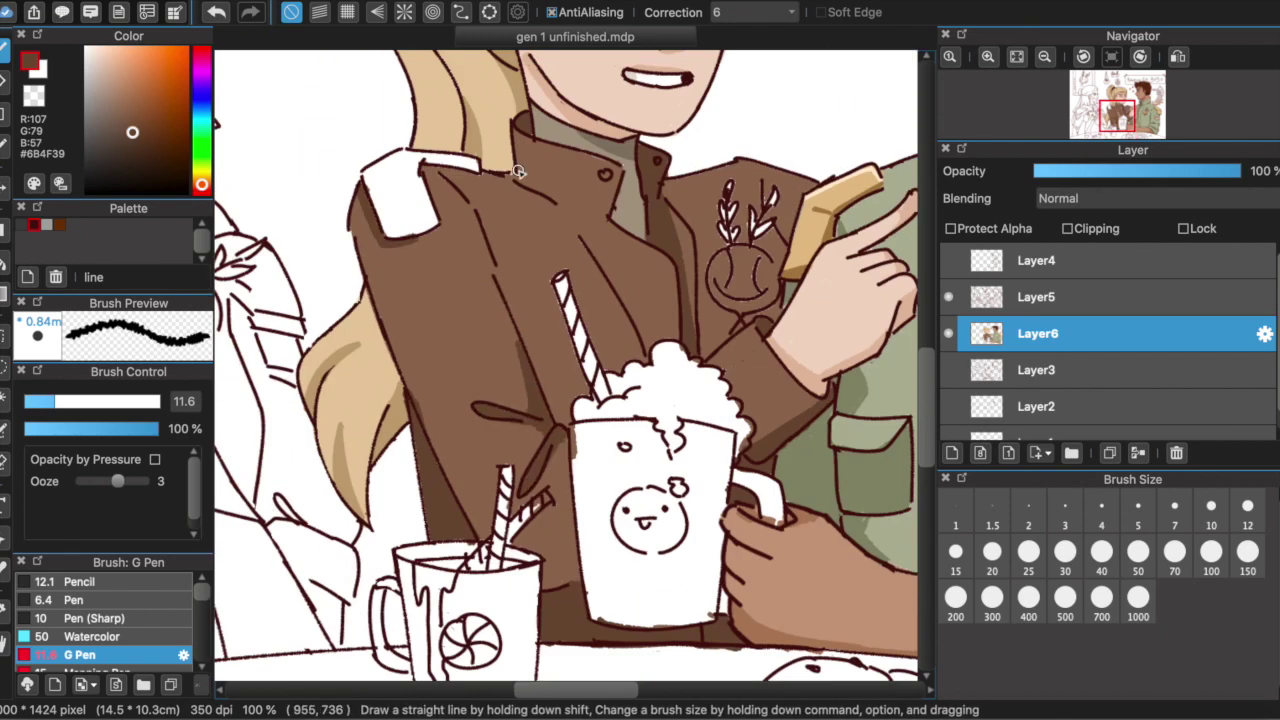
mouse_move(572, 230)
mouse_down()
mouse_move(645, 375)
mouse_move(485, 408)
mouse_up()
scroll(678, 143, right, 2)
scroll(678, 143, down, 1)
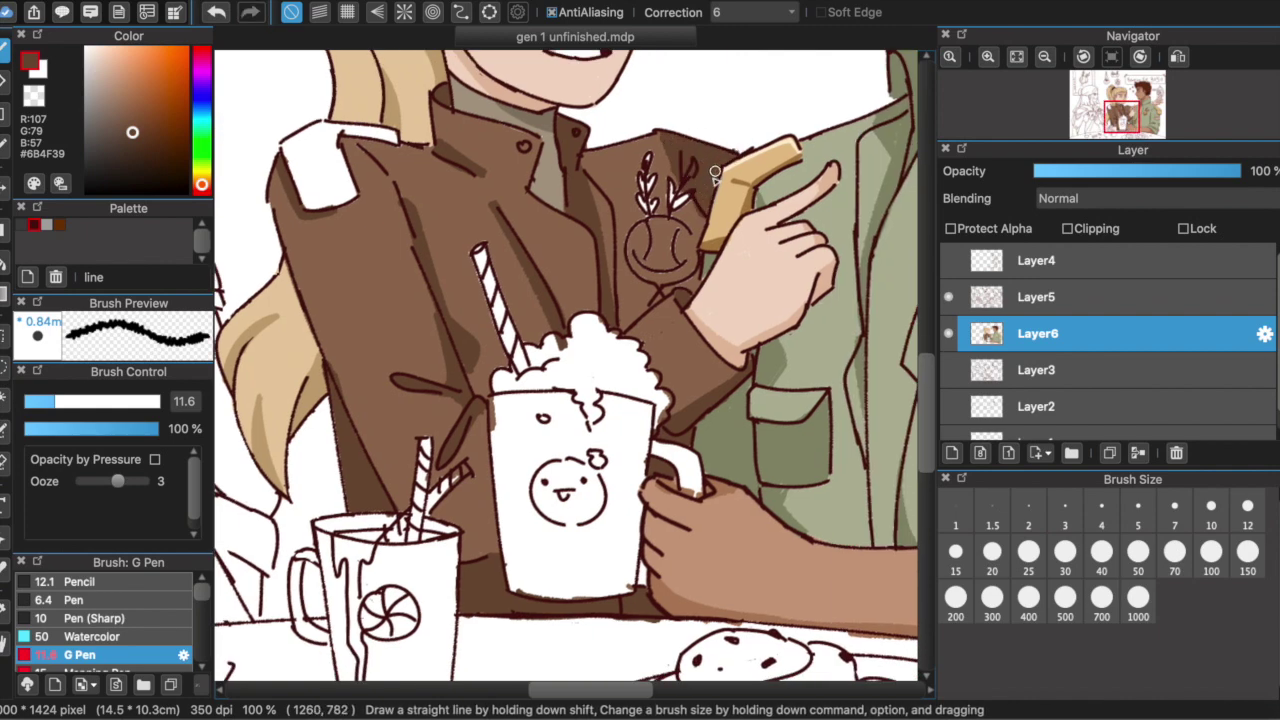
Colour the ball of the emblem on the brown jacket with #DFC192.
key(super+minus)
key(super+z)
drag(397, 335, 405, 395)
key(super+plus)
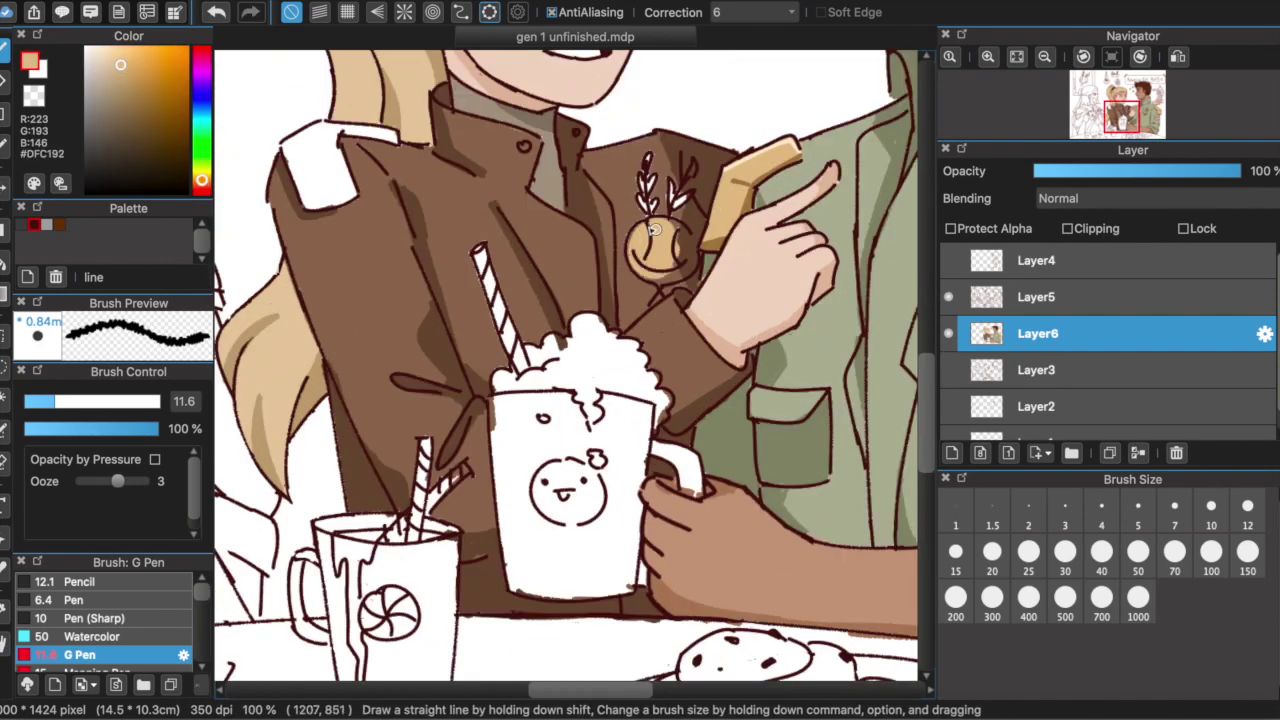
Add a #FEEDD2 highlight and a darker rim shadow to the jacket emblem and colour its leaves and ribbon in #DFC192.
scroll(560, 350, right, 5)
alt+click(501, 232)
alt+click(810, 197)
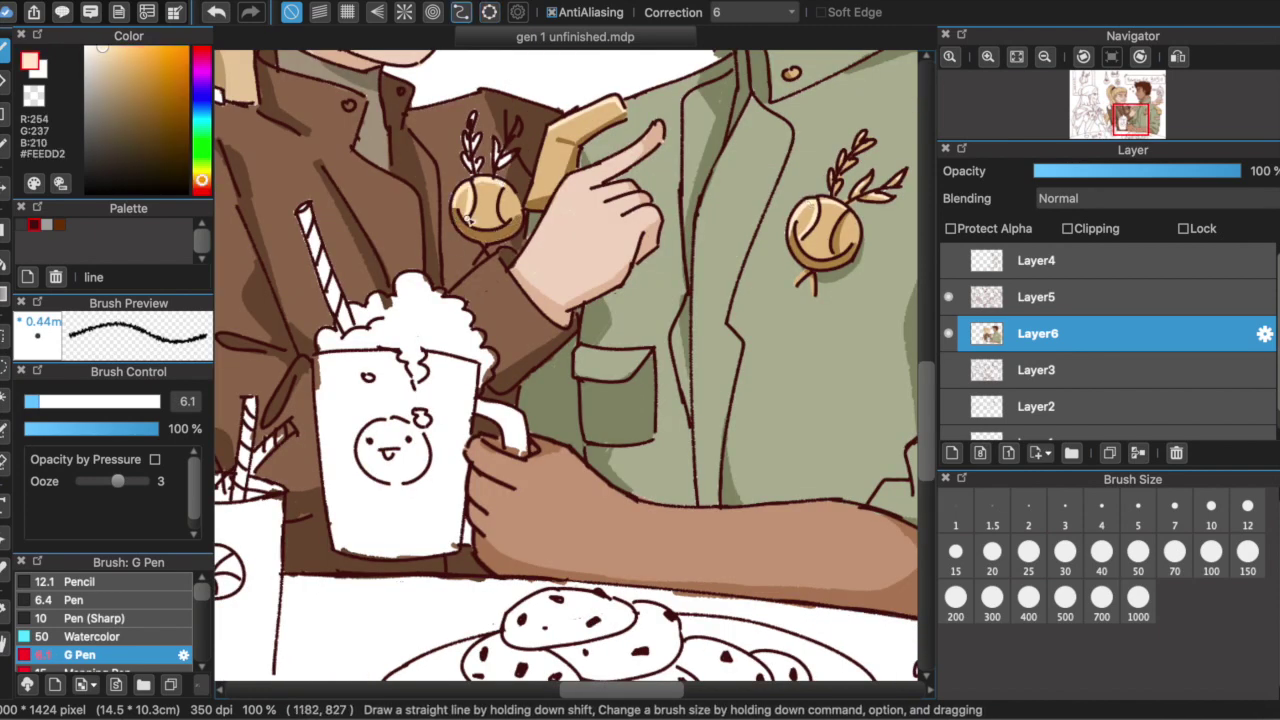
key(super+minus)
key(super+plus)
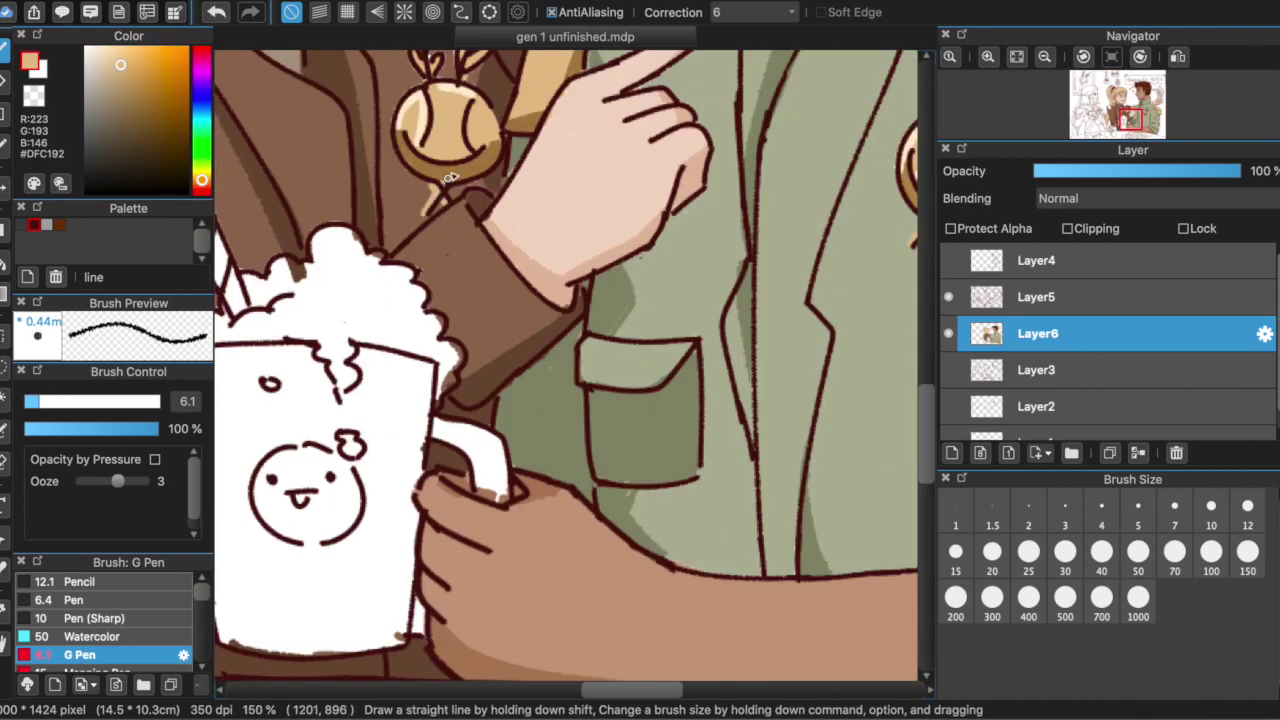
Draw the outline of an epaulette on the blond woman's far shoulder in #441410 on Layer5.
alt+click(675, 199)
scroll(675, 199, right, 2)
drag(676, 199, 768, 226)
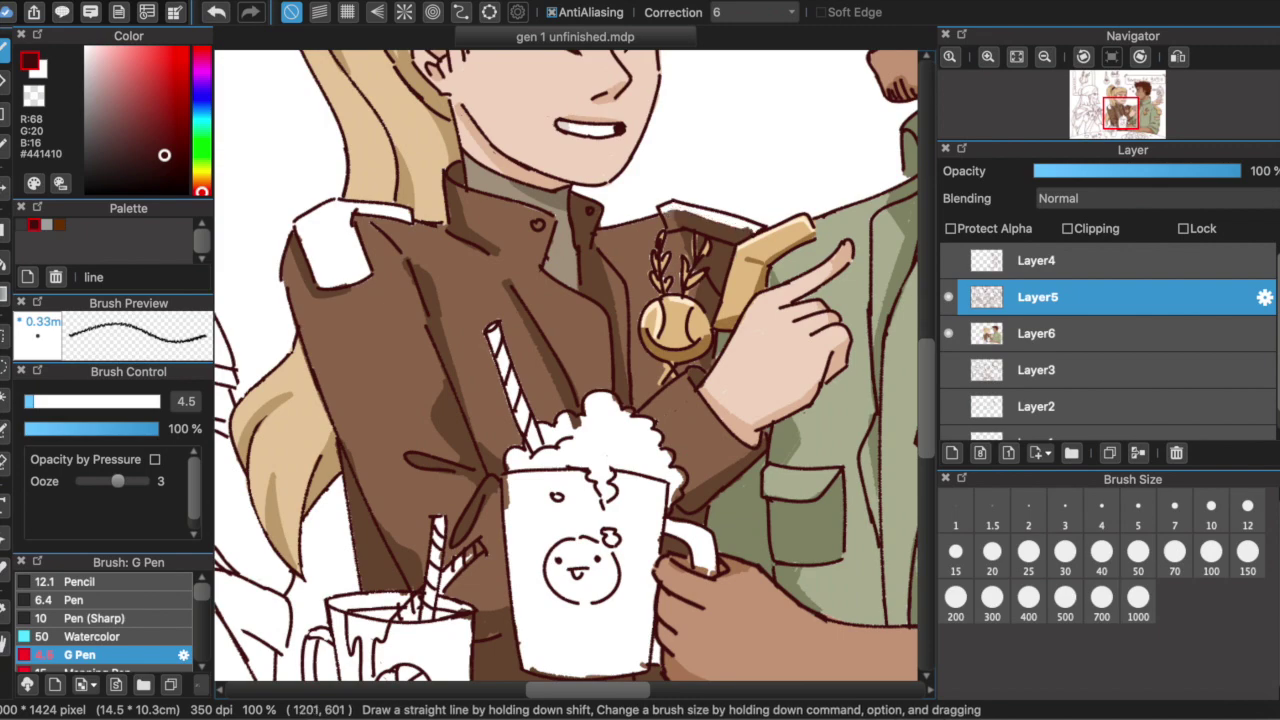
Colour both of the blond woman's epaulettes with #DFC192 on Layer6 and shade them with #A5804F.
alt+click(745, 228)
mouse_move(395, 210)
mouse_down()
mouse_move(305, 232)
mouse_move(340, 280)
mouse_up()
drag(750, 226, 670, 215)
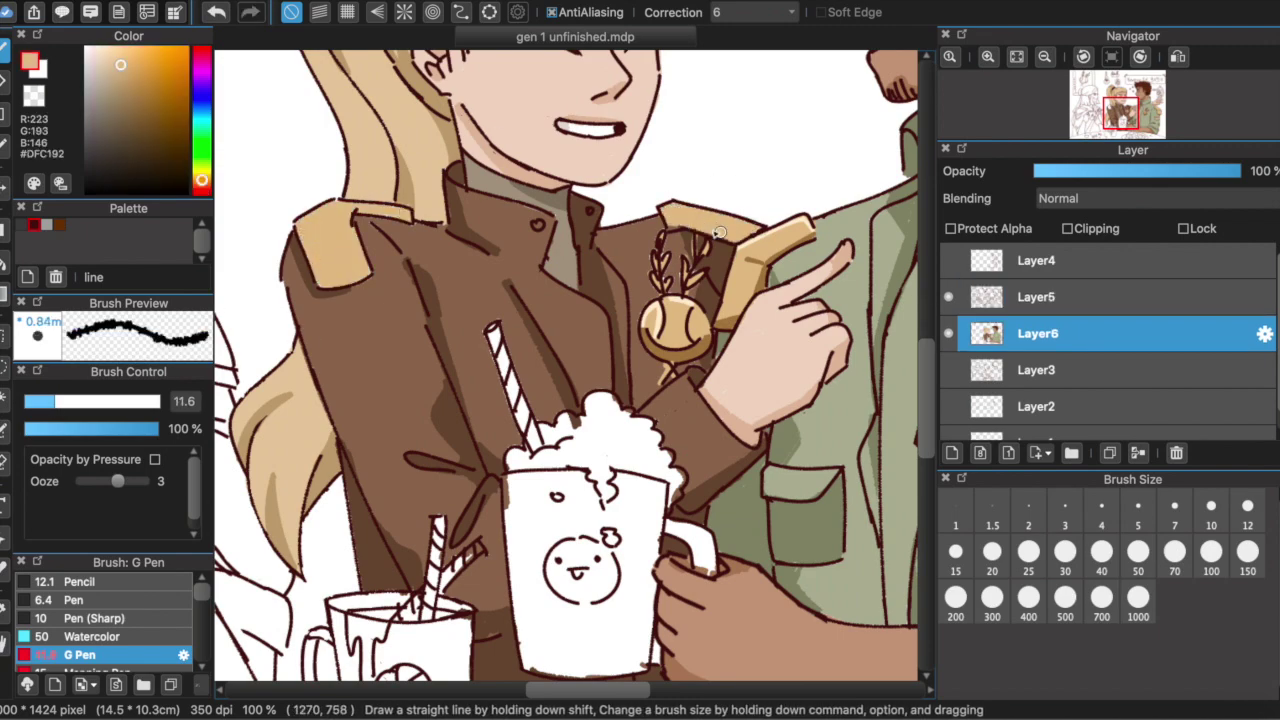
alt+click(350, 210)
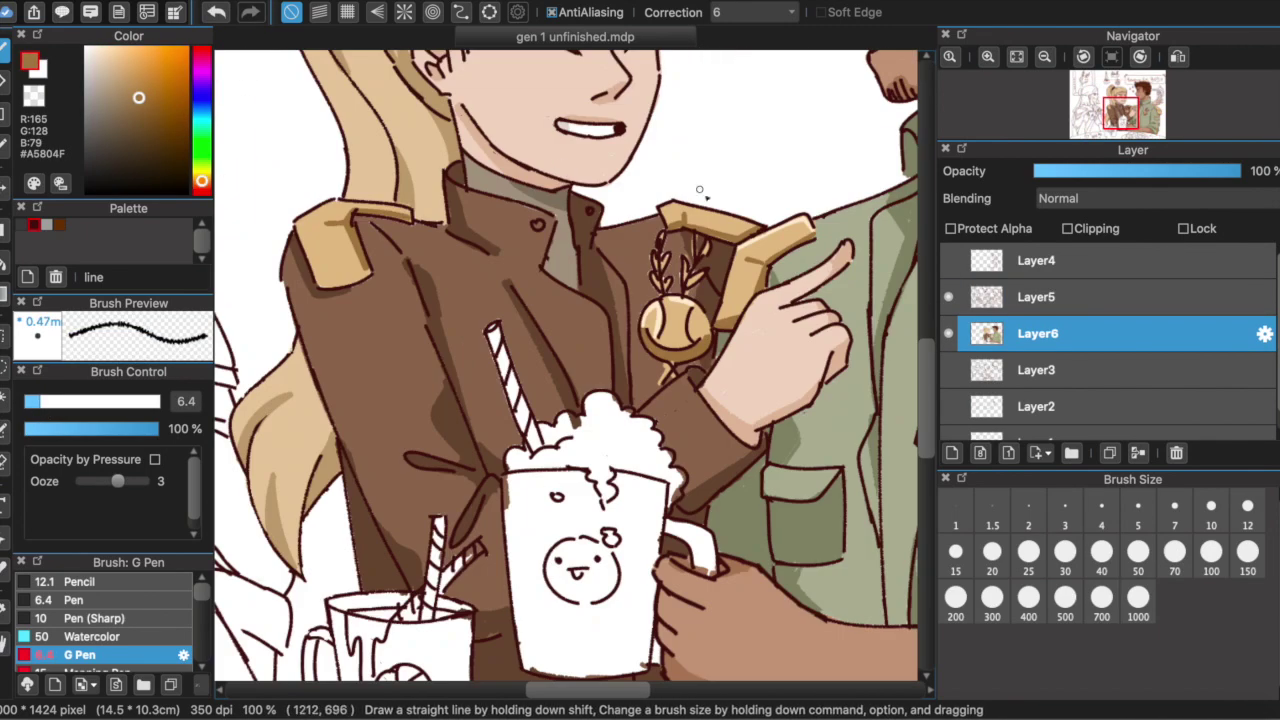
Paint the cuff of the hand behind the man's shoulder brown, using #6B4F39 for the shadow.
alt+click(600, 235)
scroll(600, 250, down, 2)
scroll(560, 275, up, 1)
scroll(494, 322, down, 1)
alt+click(492, 322)
scroll(492, 322, up, 4)
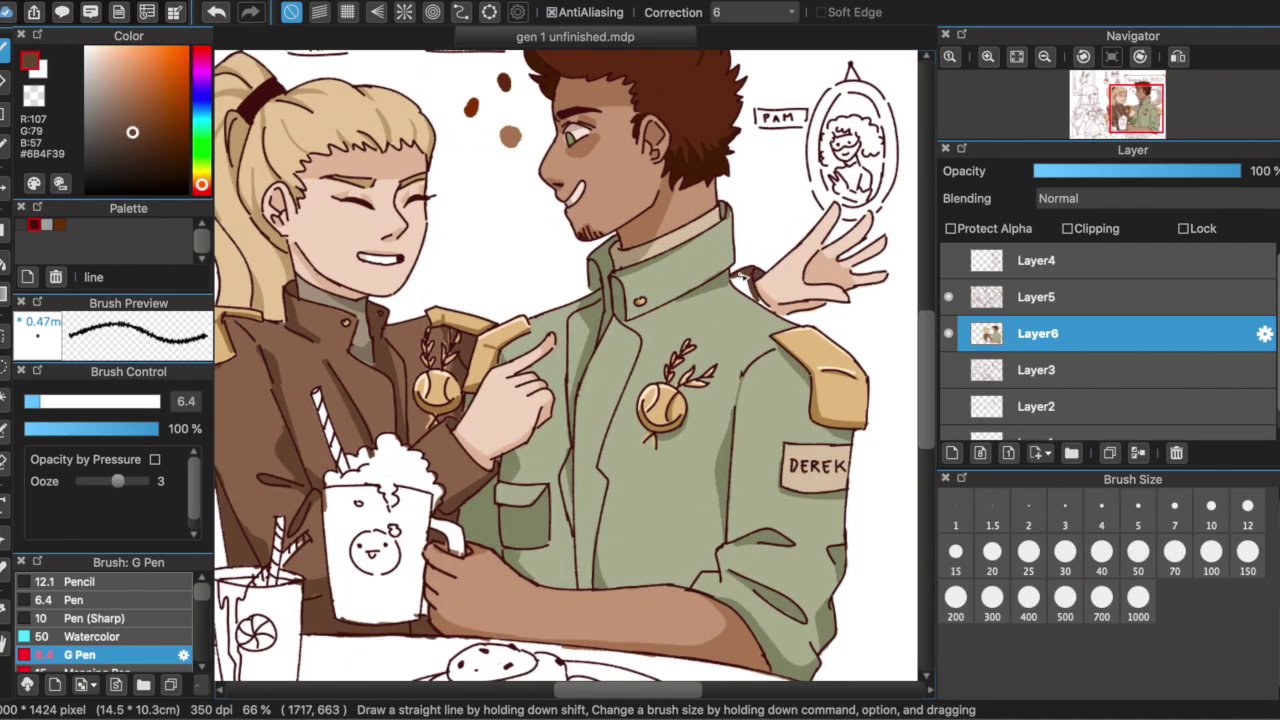
Fill the smiley mug with light orange and shade its lower side with #CF9C75.
scroll(749, 213, down, 3)
alt+click(714, 371)
scroll(620, 480, up, 2)
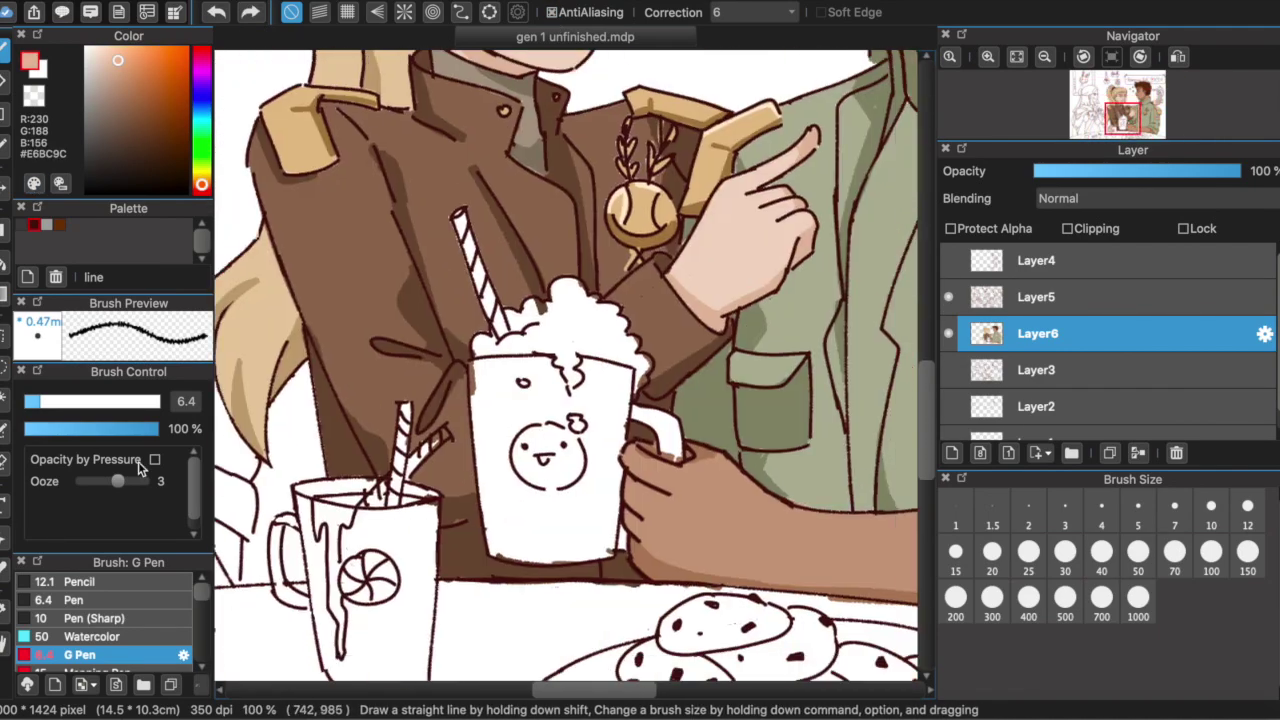
click(586, 549)
alt+click(486, 462)
drag(488, 548, 620, 505)
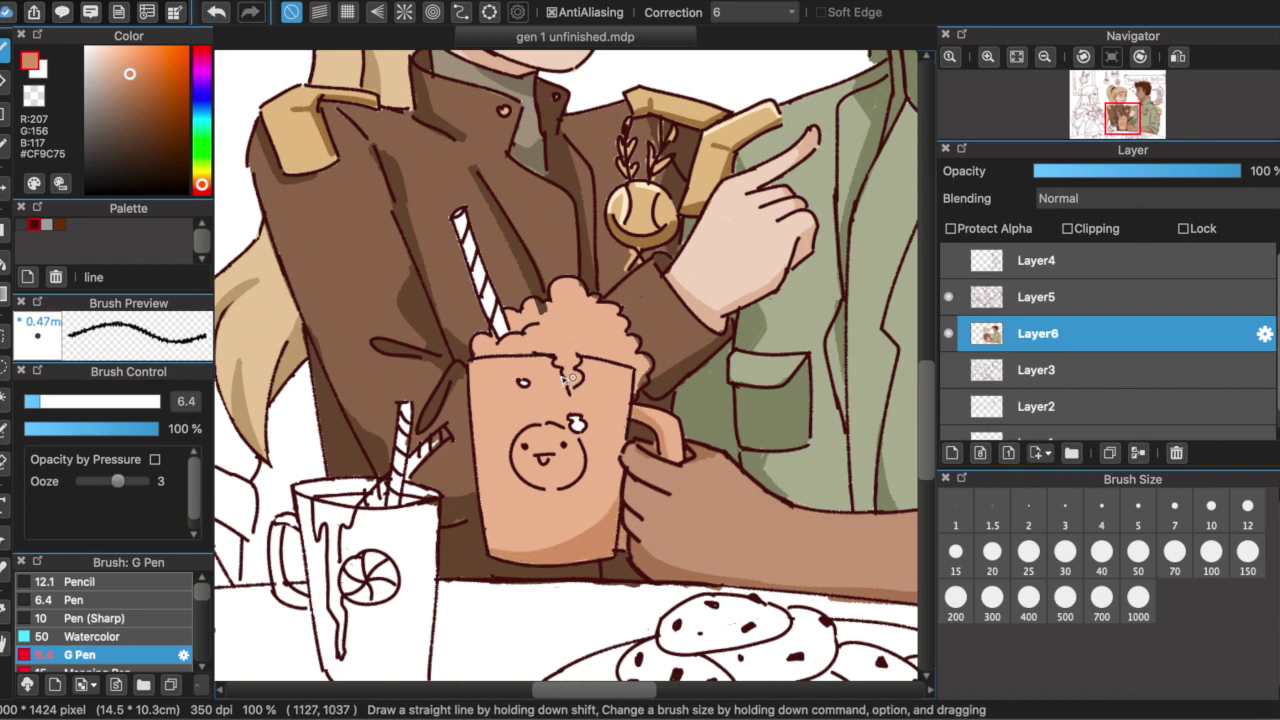
Colour the whipped cream on the mug with #F5DDCA and shade it with #DDC6B5.
alt+click(578, 424)
click(590, 299)
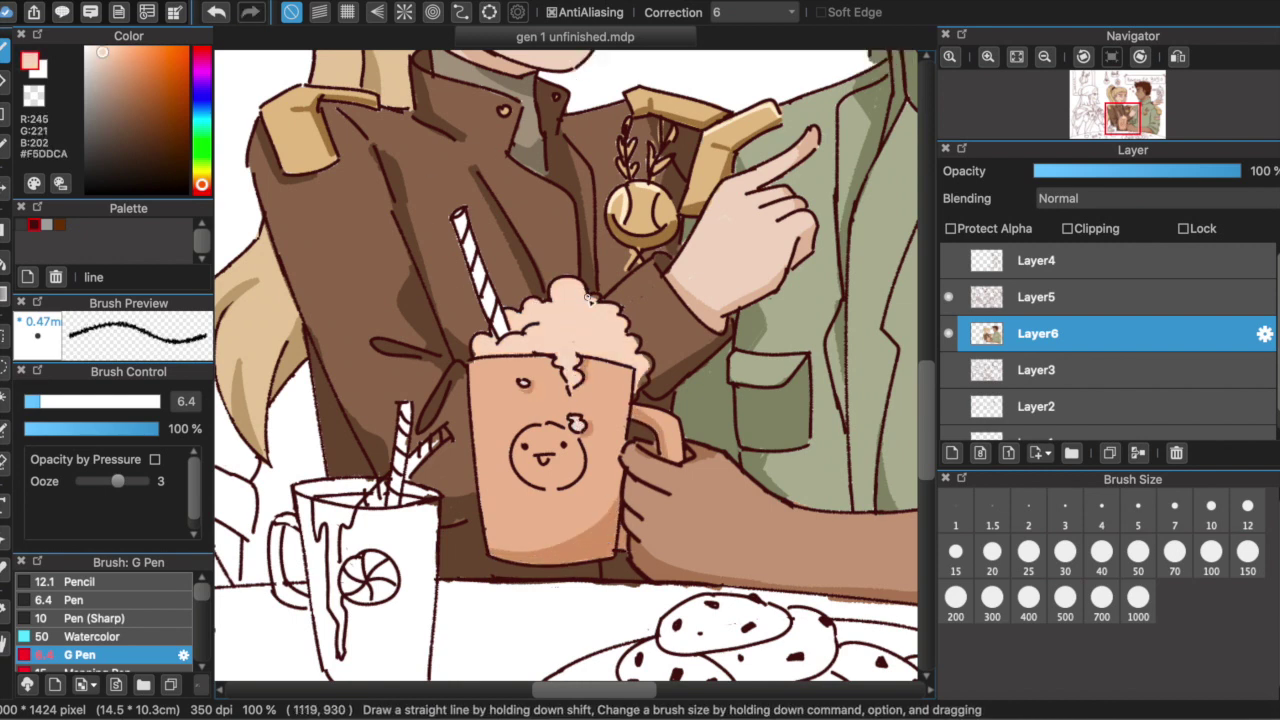
alt+click(576, 320)
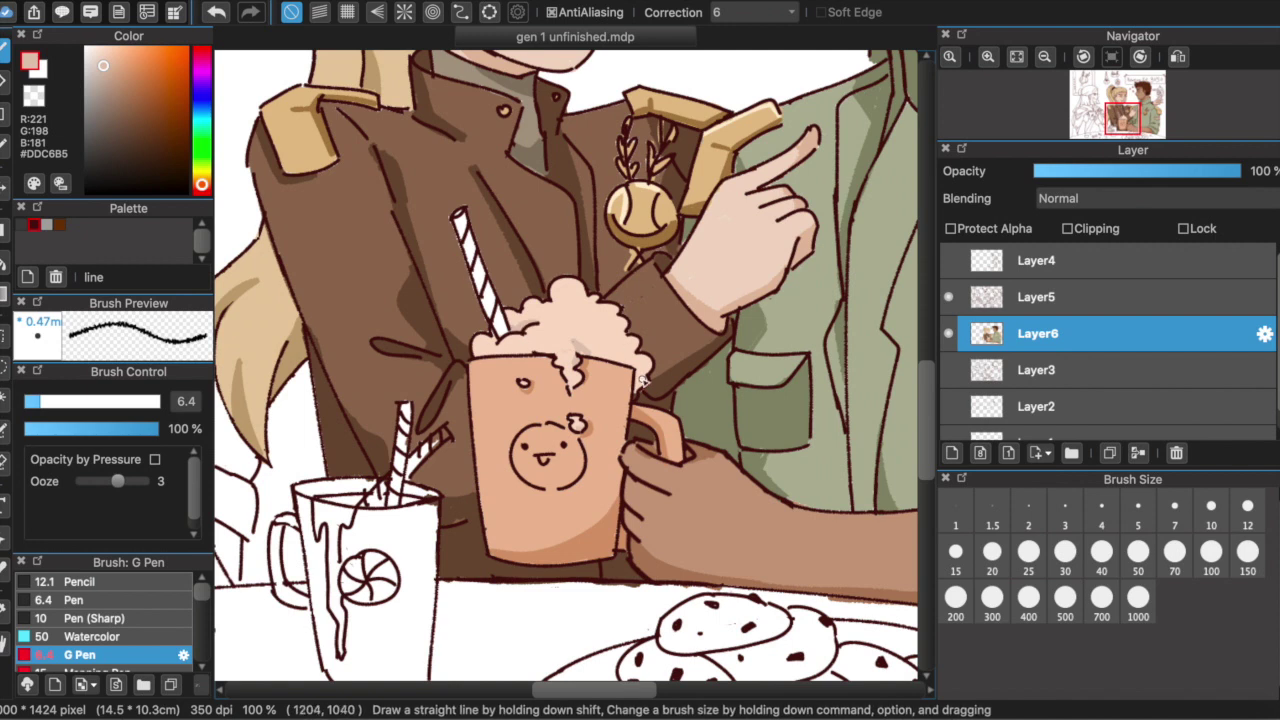
Paint the stripes of the straw in the smiley mug pink with #D79286.
click(123, 69)
drag(462, 215, 490, 310)
click(201, 190)
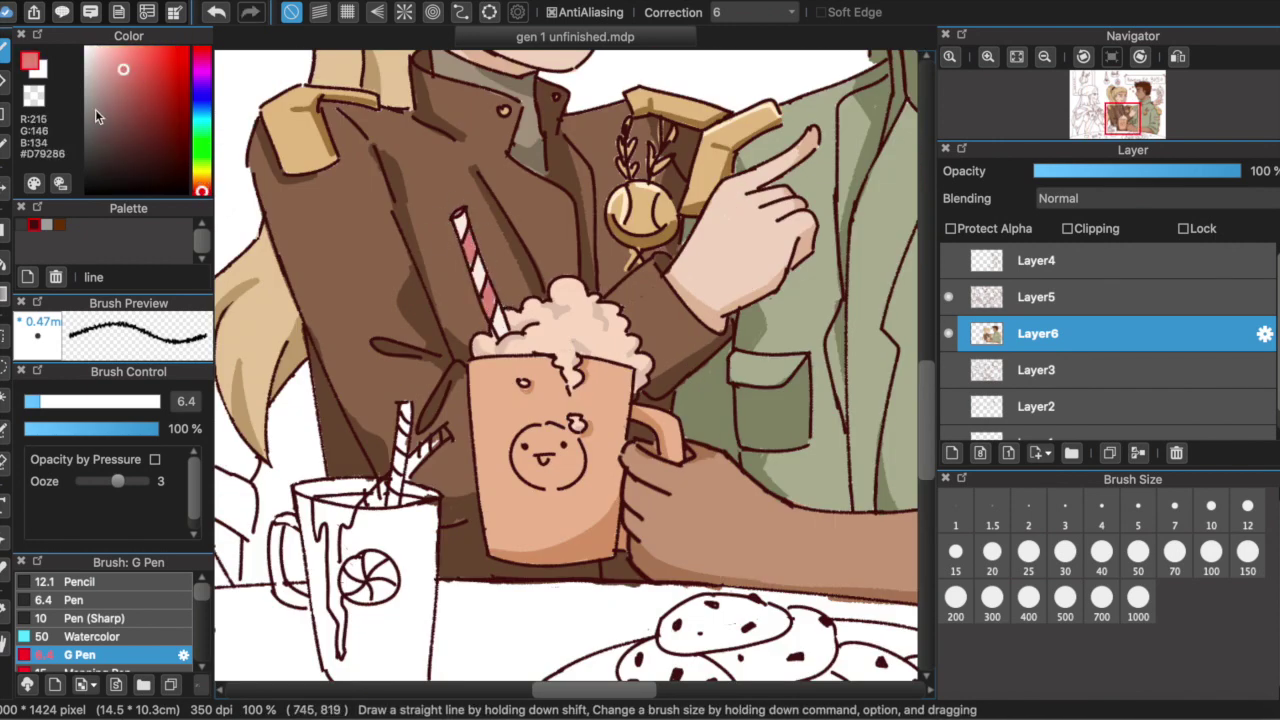
Paint the base skin tone on the face of the woman wearing the cape.
alt+click(430, 170)
scroll(430, 170, down, 3)
scroll(371, 257, up, 3)
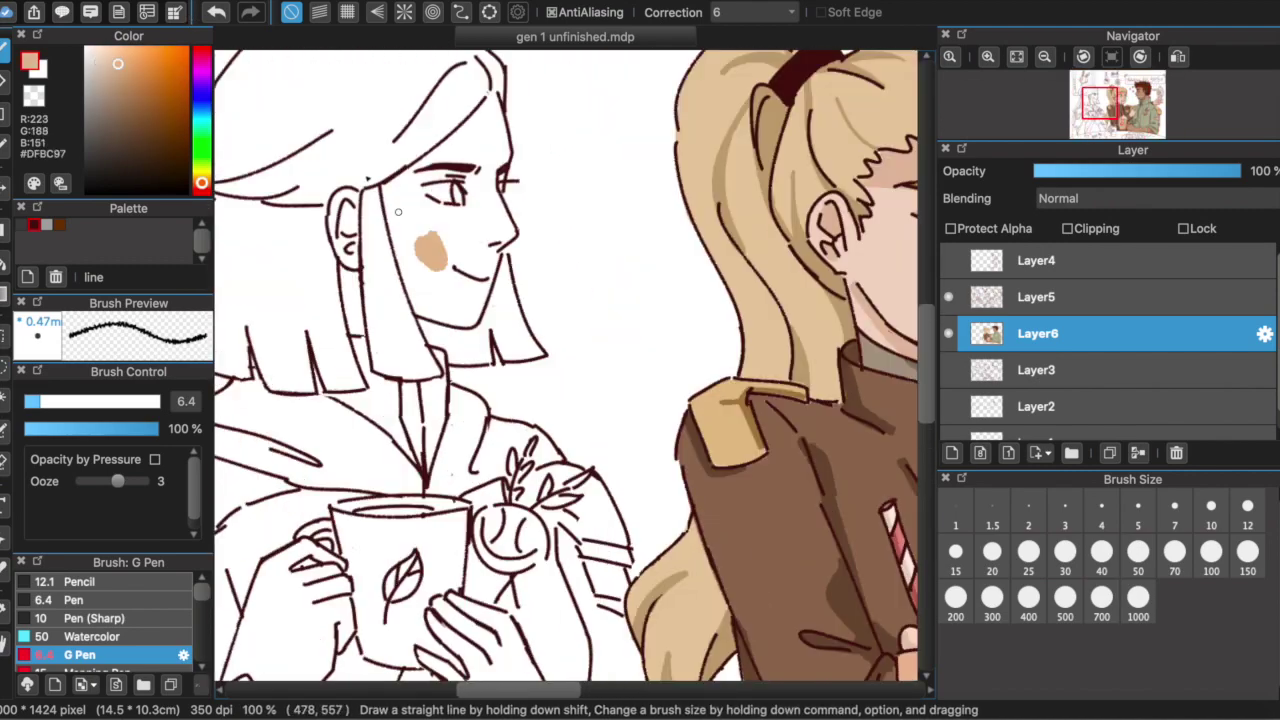
mouse_move(420, 290)
mouse_down()
mouse_move(483, 124)
mouse_move(455, 320)
mouse_up()
Paint both of the caped woman's hands around the leaf mug with the base skin tone.
scroll(455, 320, down, 5)
scroll(455, 320, left, 5)
mouse_move(545, 405)
mouse_down()
mouse_move(637, 313)
mouse_move(585, 360)
mouse_move(620, 340)
mouse_up()
scroll(620, 340, right, 5)
scroll(620, 340, up, 1)
mouse_move(650, 480)
mouse_down()
mouse_move(660, 420)
mouse_move(708, 472)
mouse_move(720, 530)
mouse_up()
Touch up the linework around the caped woman's hands in #441410 with a finer G Pen on the line layer.
key(ctrl+Up)
key(bracketleft)
key(bracketleft)
key(bracketleft)
alt+click(644, 378)
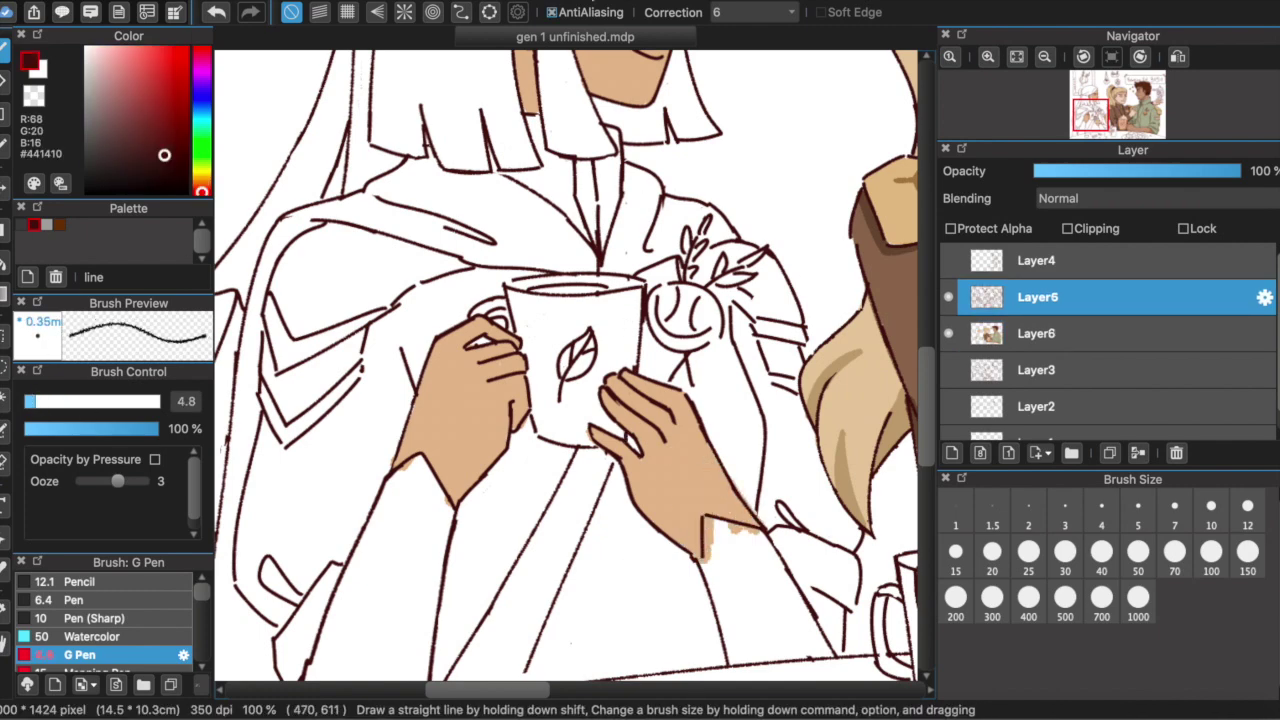
scroll(628, 447, down, 3)
scroll(571, 286, up, 3)
Shade the caped woman's forehead, neck, nose and ear with #C49E77 on Layer6.
key(ctrl+Down)
alt+click(614, 171)
scroll(614, 171, up, 2)
key(bracketright)
key(bracketright)
key(bracketright)
mouse_move(600, 185)
mouse_down()
mouse_move(670, 108)
mouse_move(565, 205)
mouse_up()
drag(440, 345, 452, 440)
drag(690, 298, 662, 318)
drag(440, 255, 443, 277)
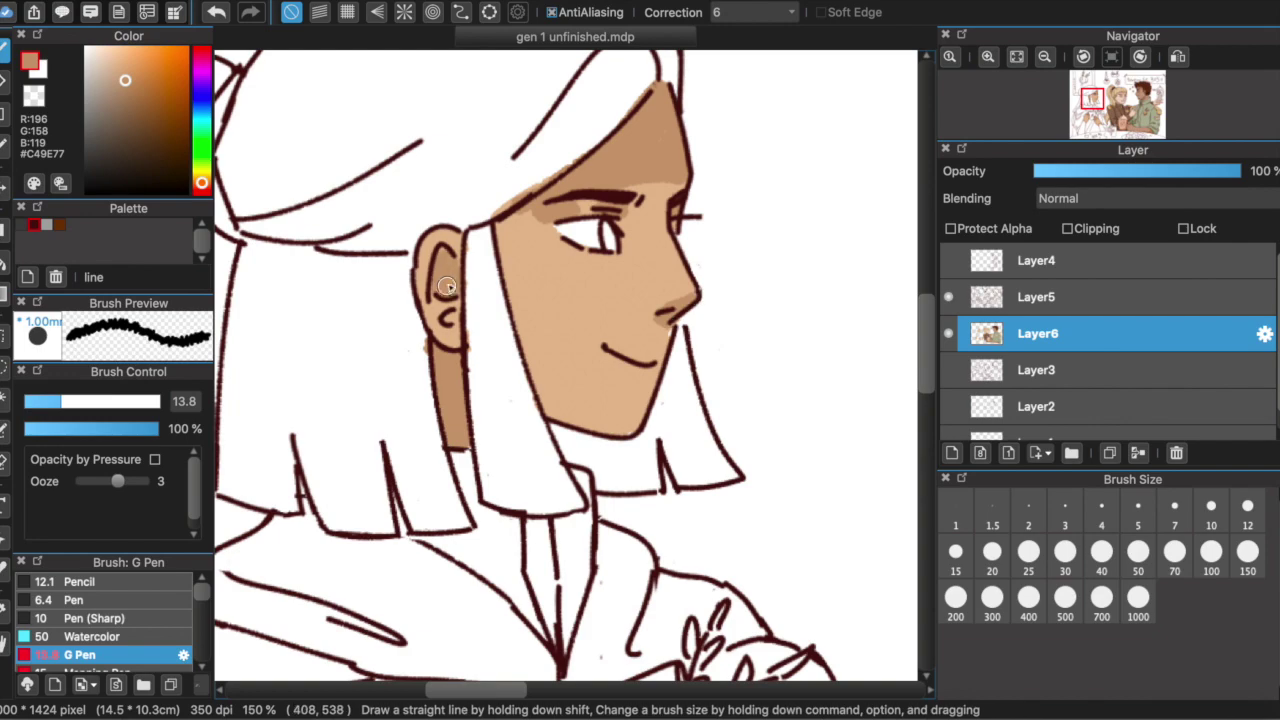
Shade the eyelid and the area under the caped woman's eye with a smaller G Pen in #C49E77.
key(bracketleft)
key(bracketleft)
scroll(683, 182, up, 2)
drag(455, 330, 522, 340)
scroll(486, 331, down, 2)
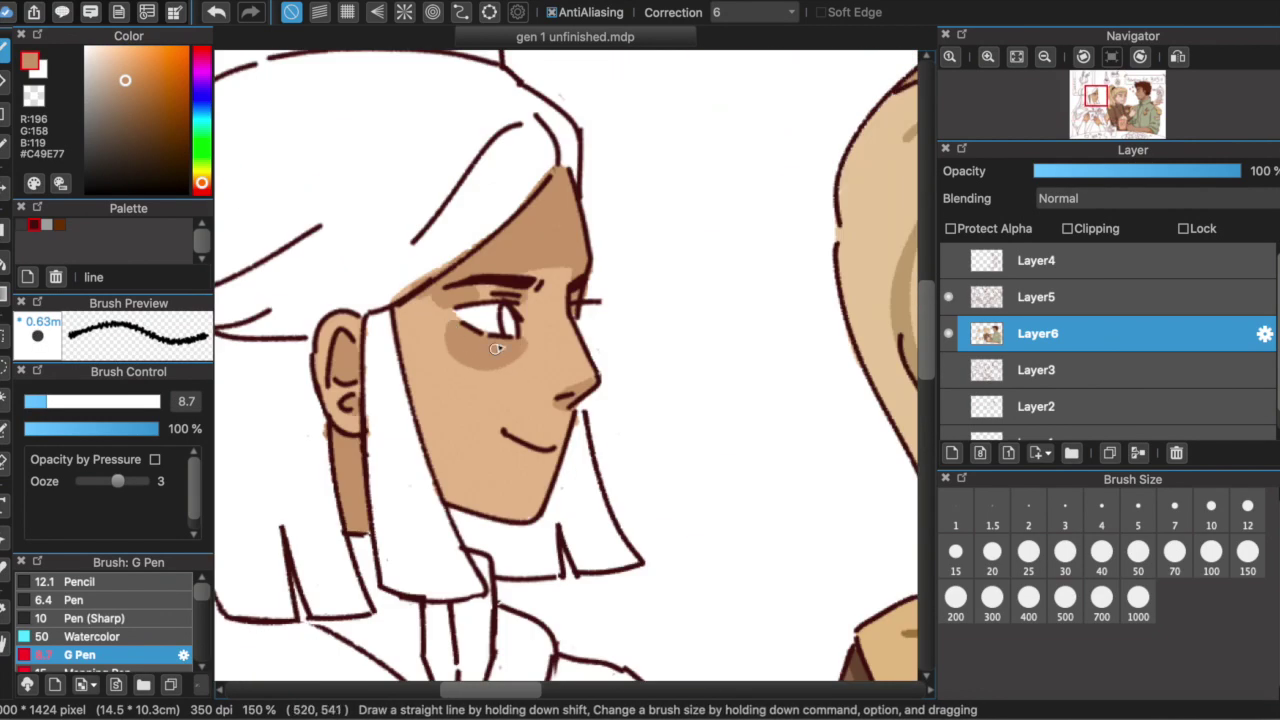
Add under-eye shading to the blond woman's face with #DDBDA4.
scroll(570, 415, down, 2)
scroll(660, 330, up, 2)
alt+click(660, 380)
drag(628, 315, 700, 330)
scroll(670, 330, down, 2)
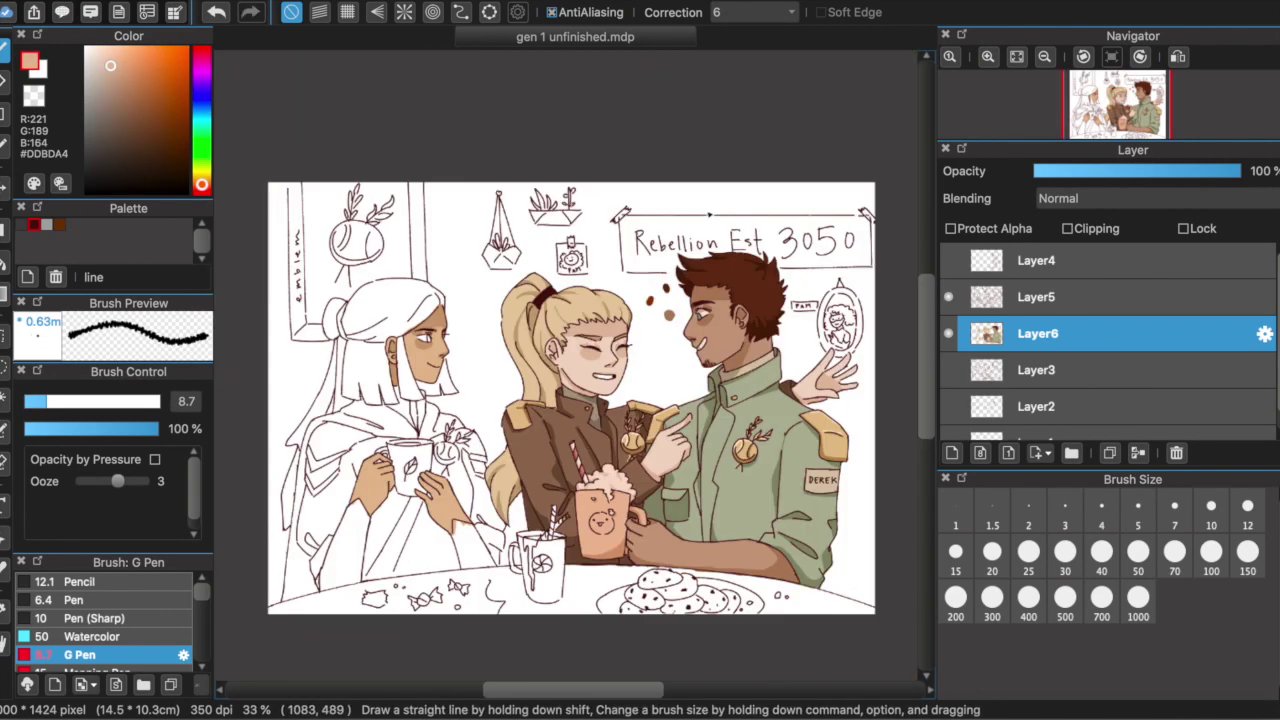
Refill the caped woman's face and hands with the lighter skin tone #EAC9A7.
scroll(678, 327, up, 2)
scroll(693, 268, down, 2)
scroll(560, 300, up, 2)
key(g)
alt+click(591, 323)
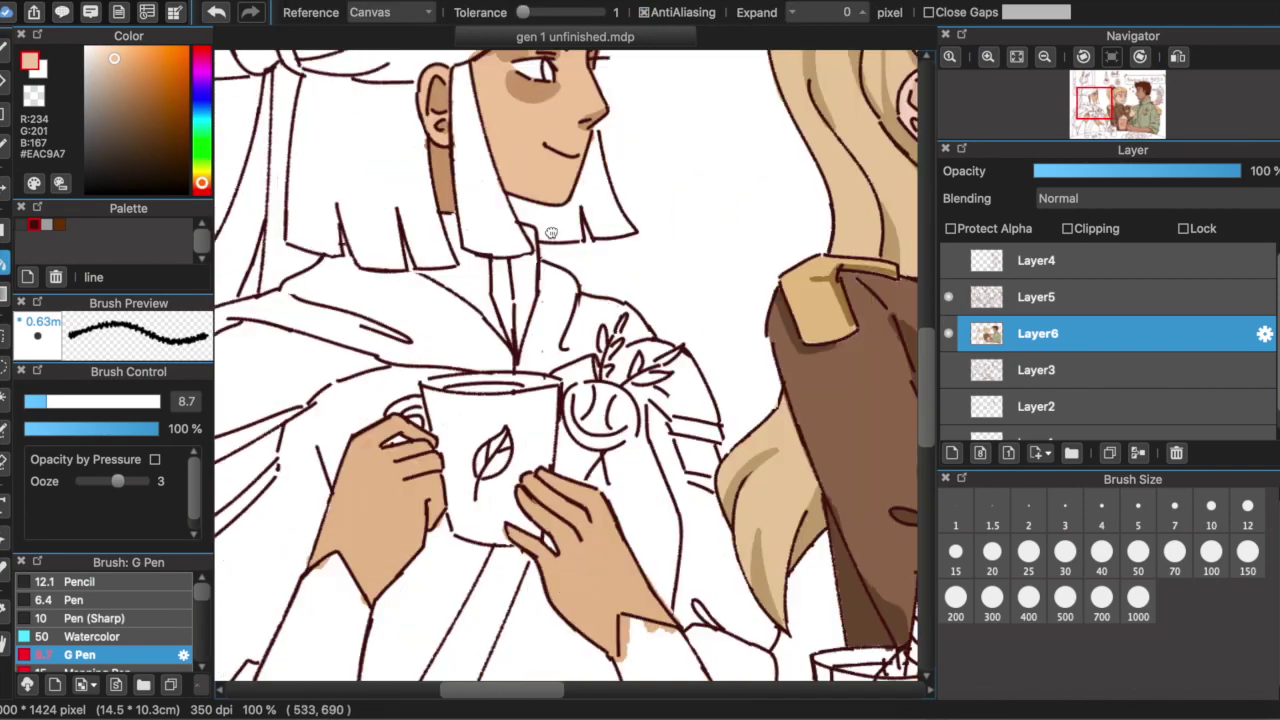
click(605, 148)
alt+click(550, 190)
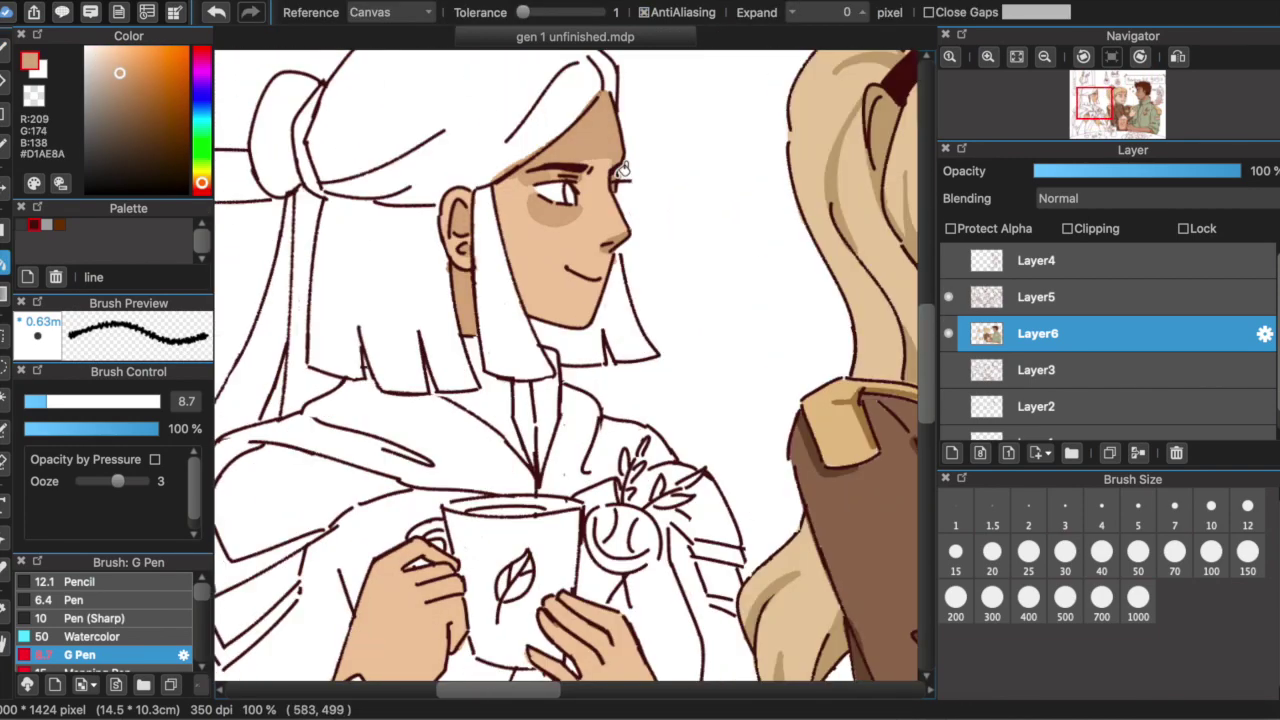
Shade the palm edge and fingers of the caped woman's hand in front of the leaf mug with #D1AE8A.
key(b)
scroll(550, 190, up, 2)
scroll(530, 280, down, 2)
alt+click(500, 275)
scroll(566, 380, down, 3)
scroll(560, 350, right, 3)
scroll(486, 286, up, 3)
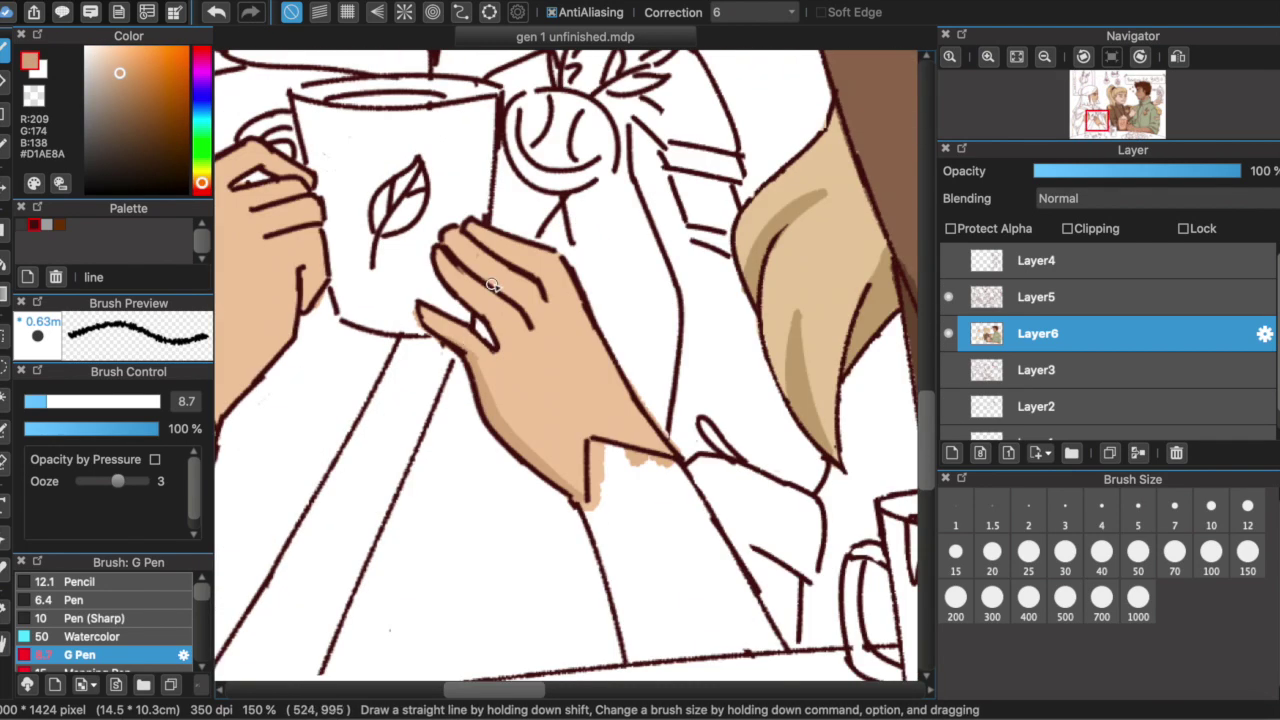
Shade the caped woman's hand at the mug handle with #D1AE8A and refine the finger shadows.
scroll(513, 388, left, 5)
alt+click(513, 388)
mouse_move(513, 388)
mouse_down()
mouse_move(598, 245)
mouse_move(595, 183)
mouse_up()
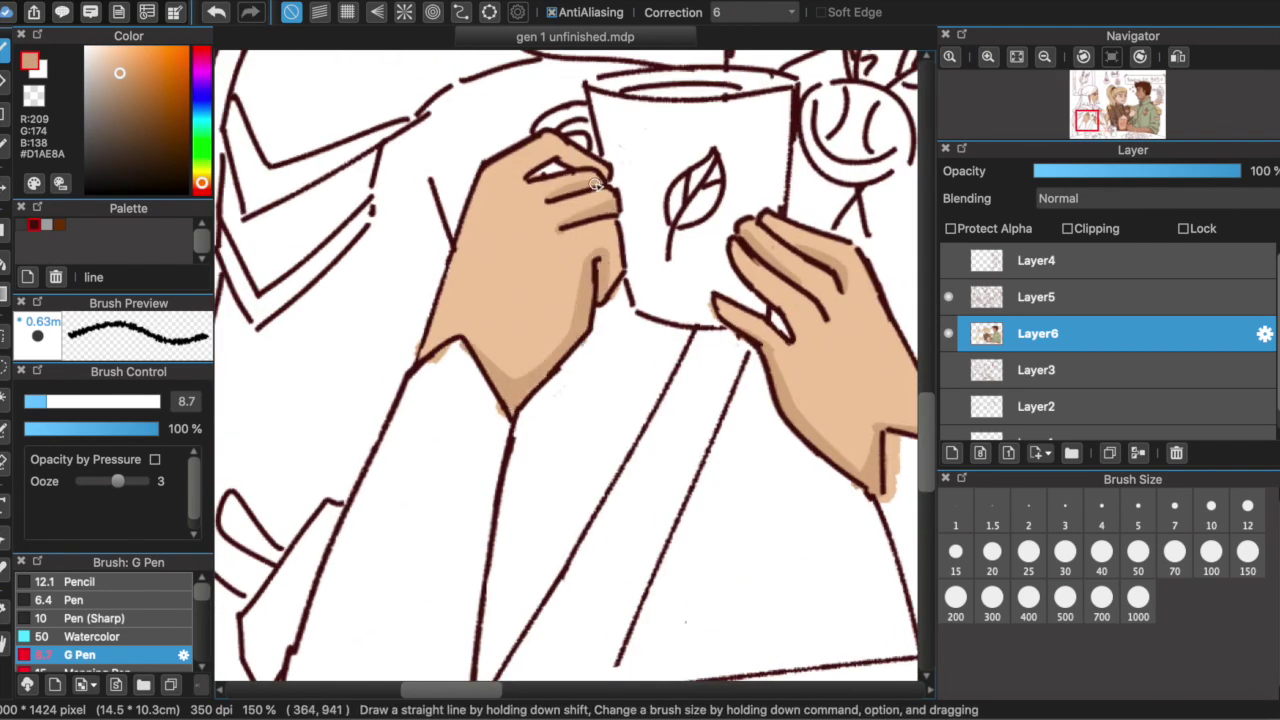
scroll(643, 190, up, 3)
scroll(643, 190, right, 2)
drag(682, 408, 712, 352)
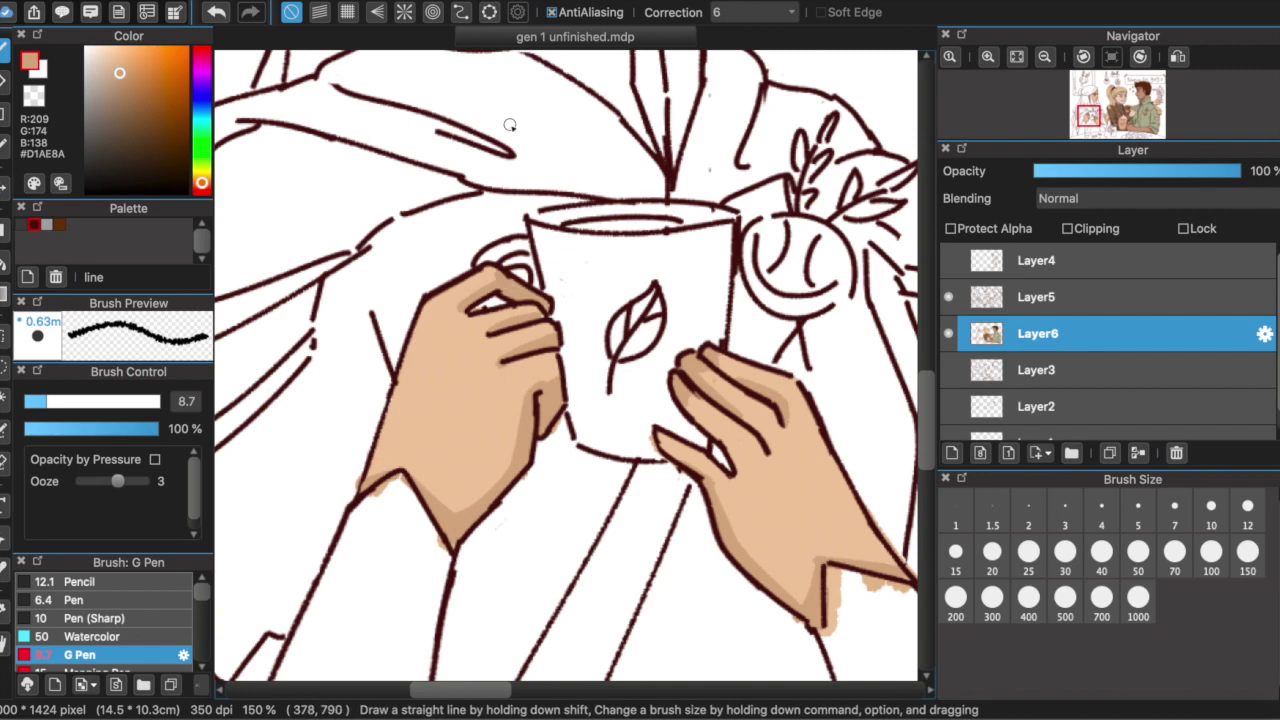
Paint the caped woman's iris brown and try a #4C200F stroke on her hair.
scroll(510, 125, down, 5)
scroll(560, 250, up, 4)
drag(412, 185, 385, 365)
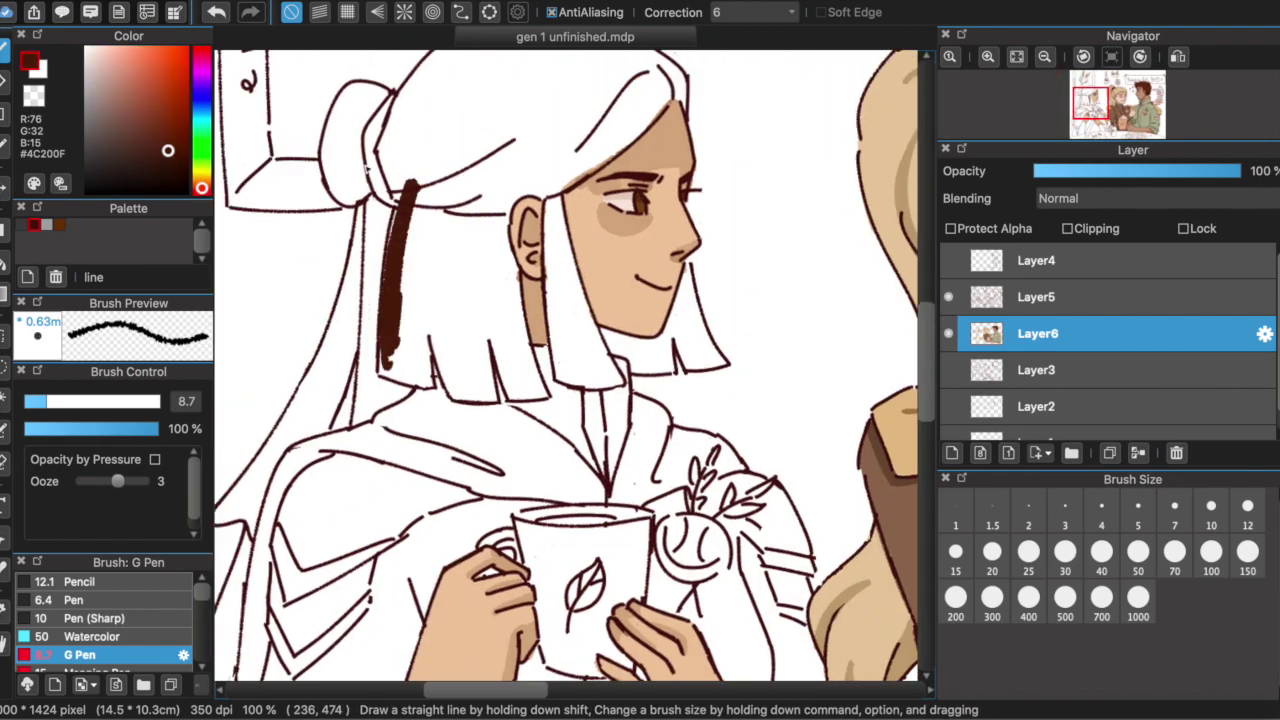
key(ctrl+z)
Bucket-fill the caped woman's hair, including the bun and front strands, with #5E2C27.
click(145, 140)
key(g)
click(480, 250)
scroll(560, 360, up, 2)
click(460, 420)
click(680, 440)
key(p)
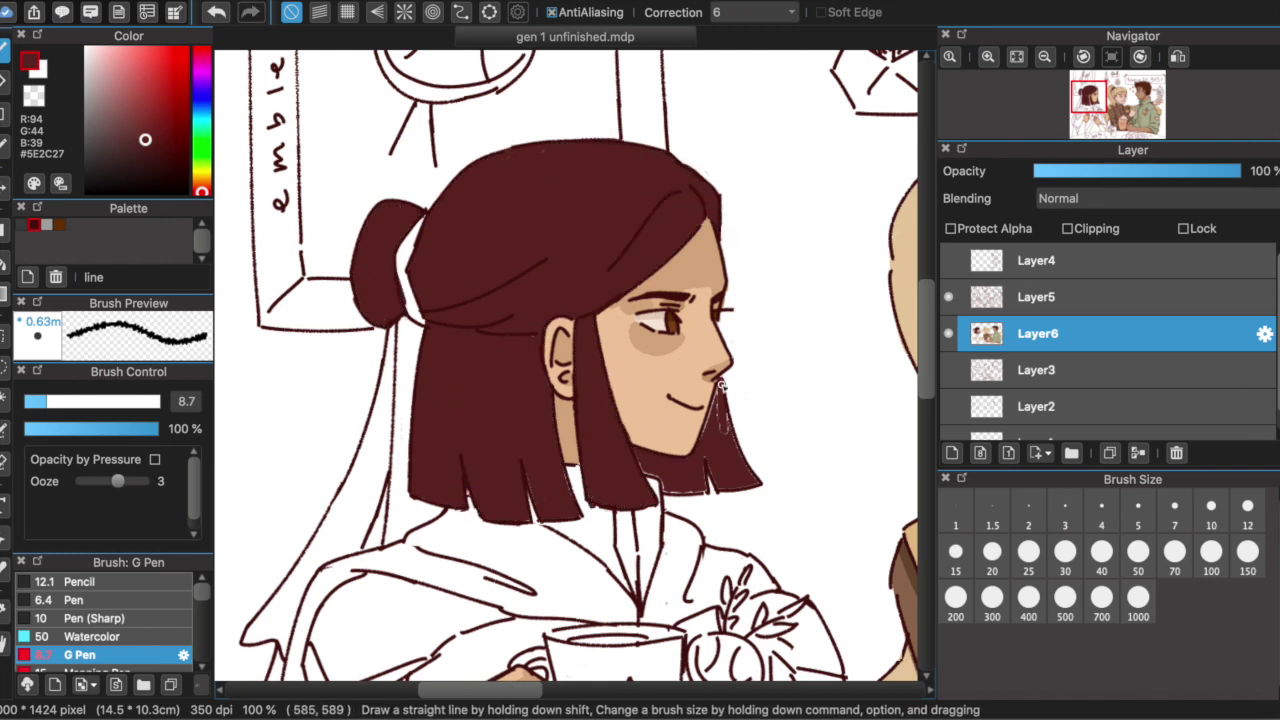
Colour the caped woman's hair ribbon tan and paint her hood and long cape in slate blue tones with #494E5B.
scroll(704, 459, down, 2)
alt+click(730, 187)
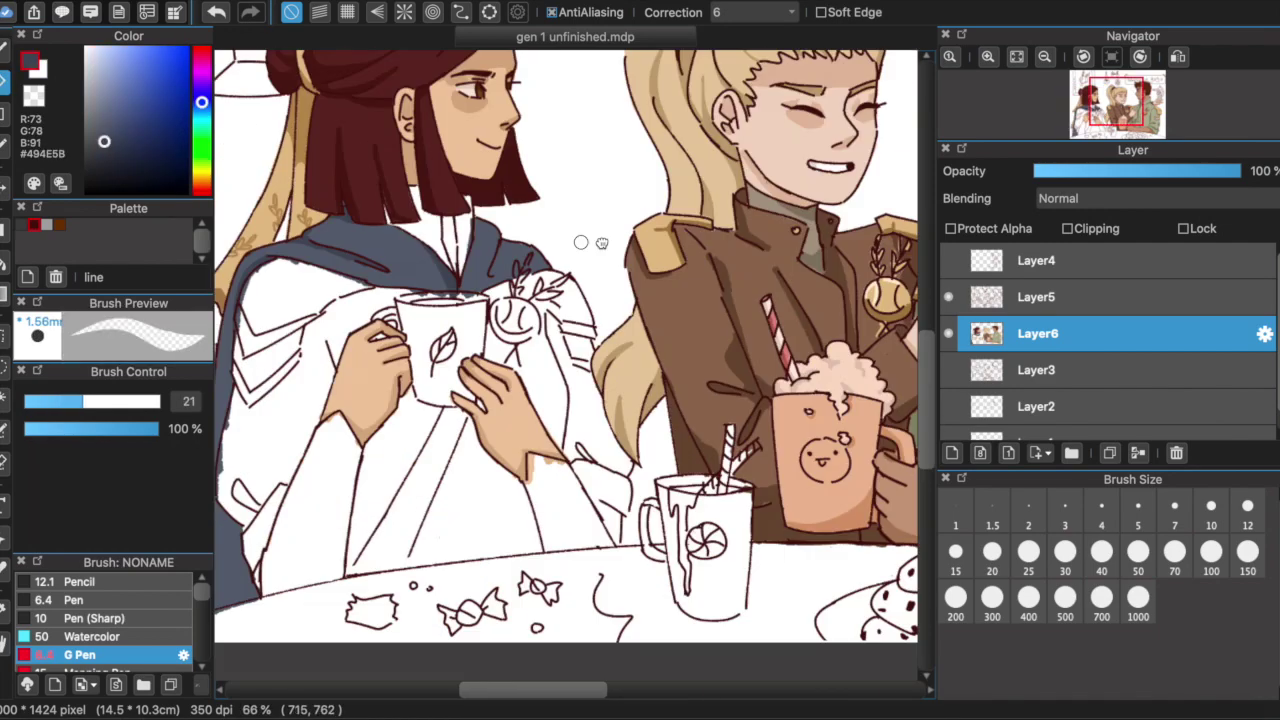
scroll(575, 350, left, 3)
drag(398, 245, 375, 560)
scroll(615, 290, right, 1)
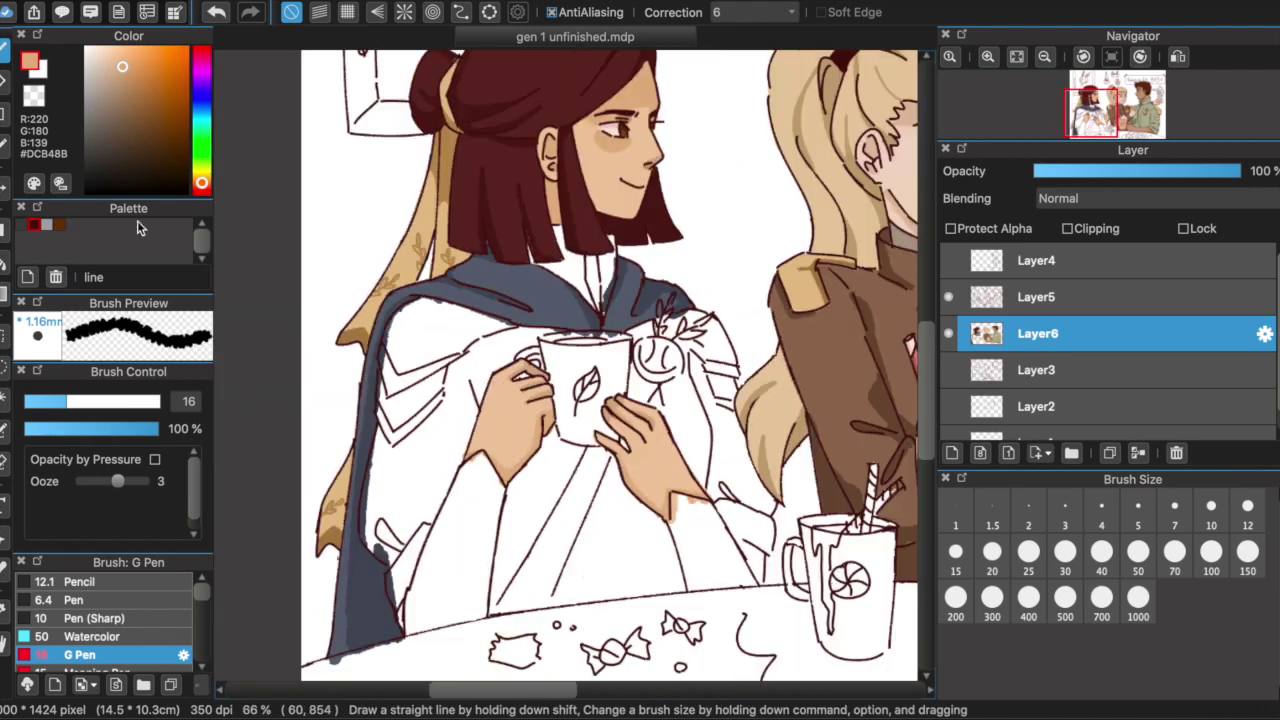
Paint the caped woman's tunic #DCCBBA around her hands, the leaf mug and the ball emblem, out to the far sleeve.
mouse_move(440, 420)
mouse_down()
mouse_move(378, 535)
mouse_move(520, 332)
mouse_move(443, 450)
mouse_up()
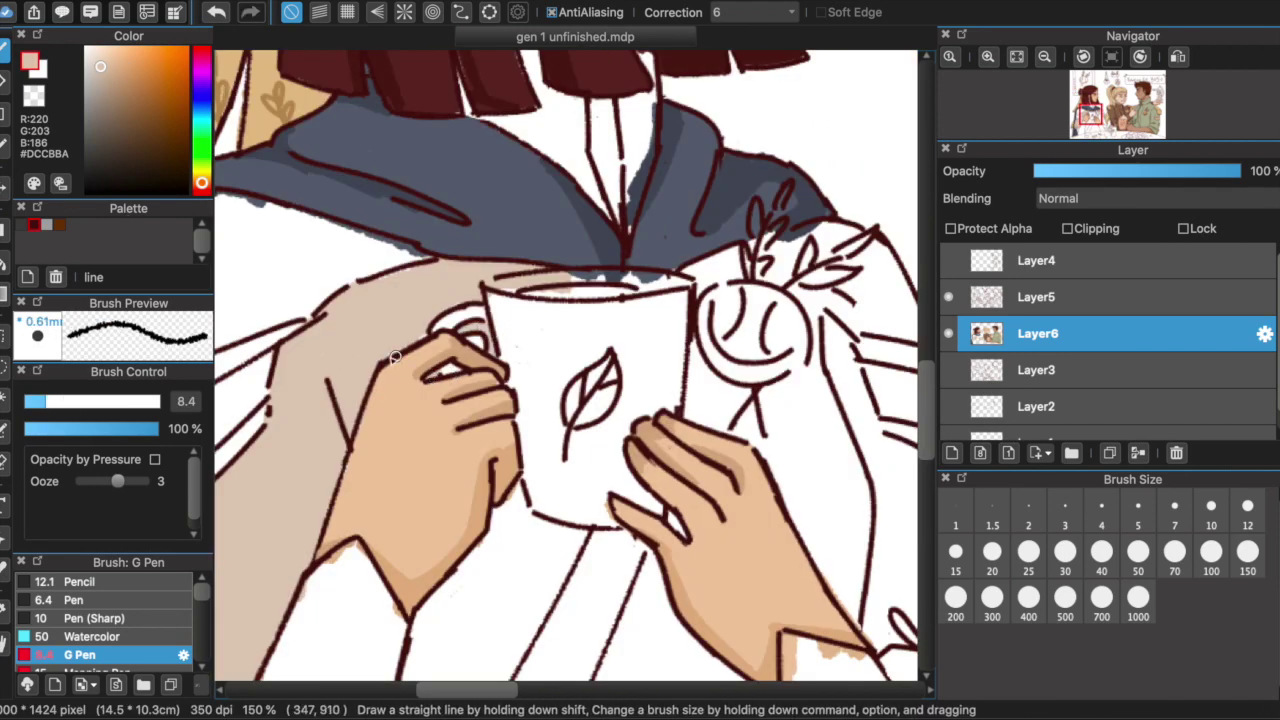
alt+click(686, 414)
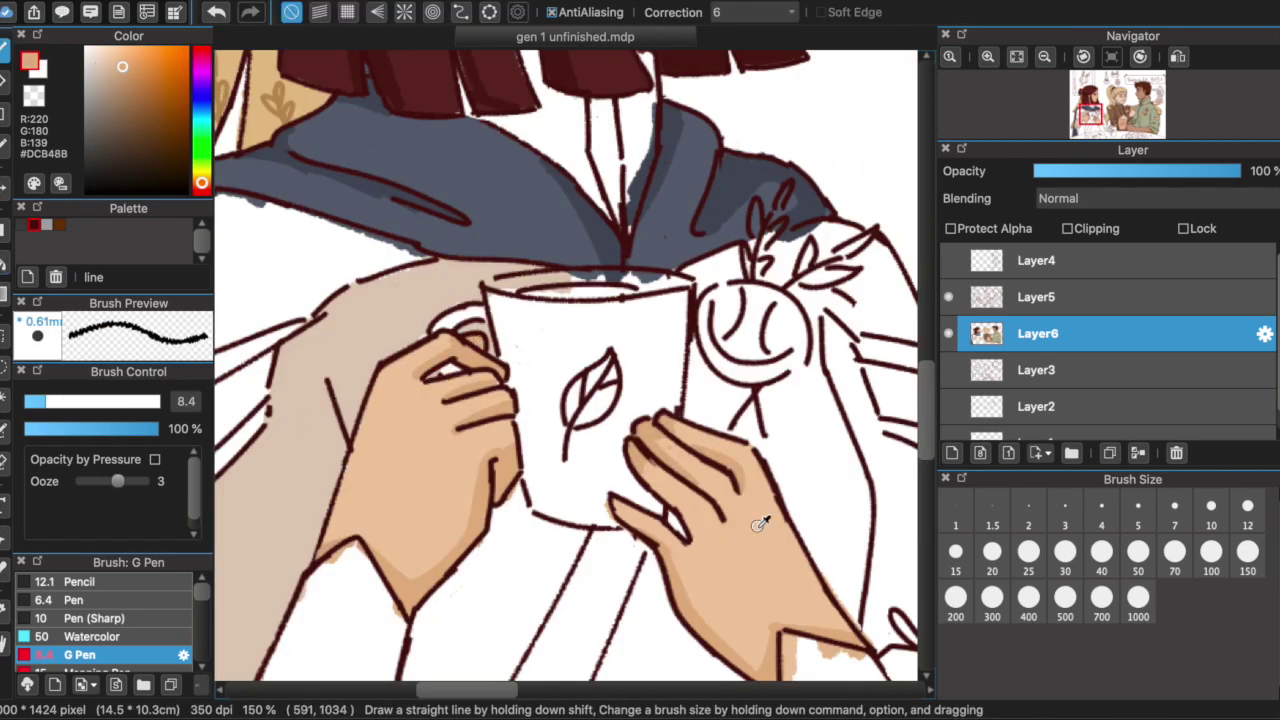
key(super+minus)
drag(500, 390, 430, 600)
scroll(560, 480, down, 5)
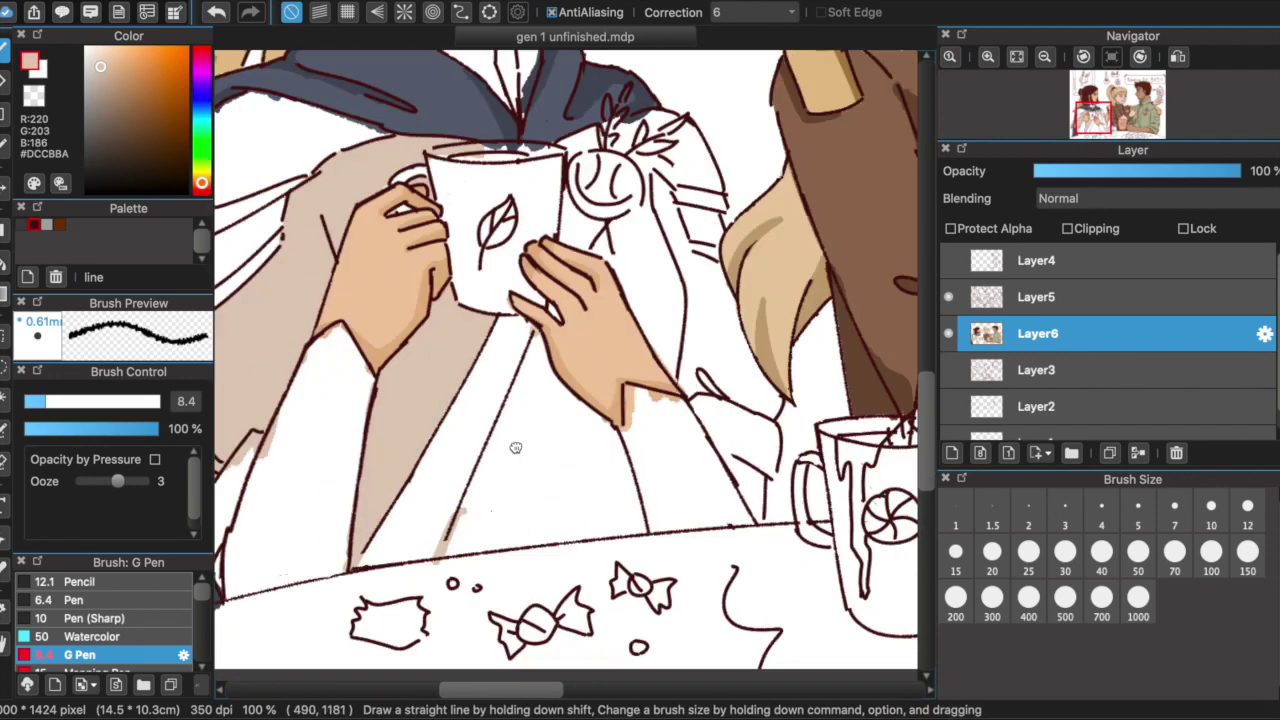
scroll(604, 500, up, 5)
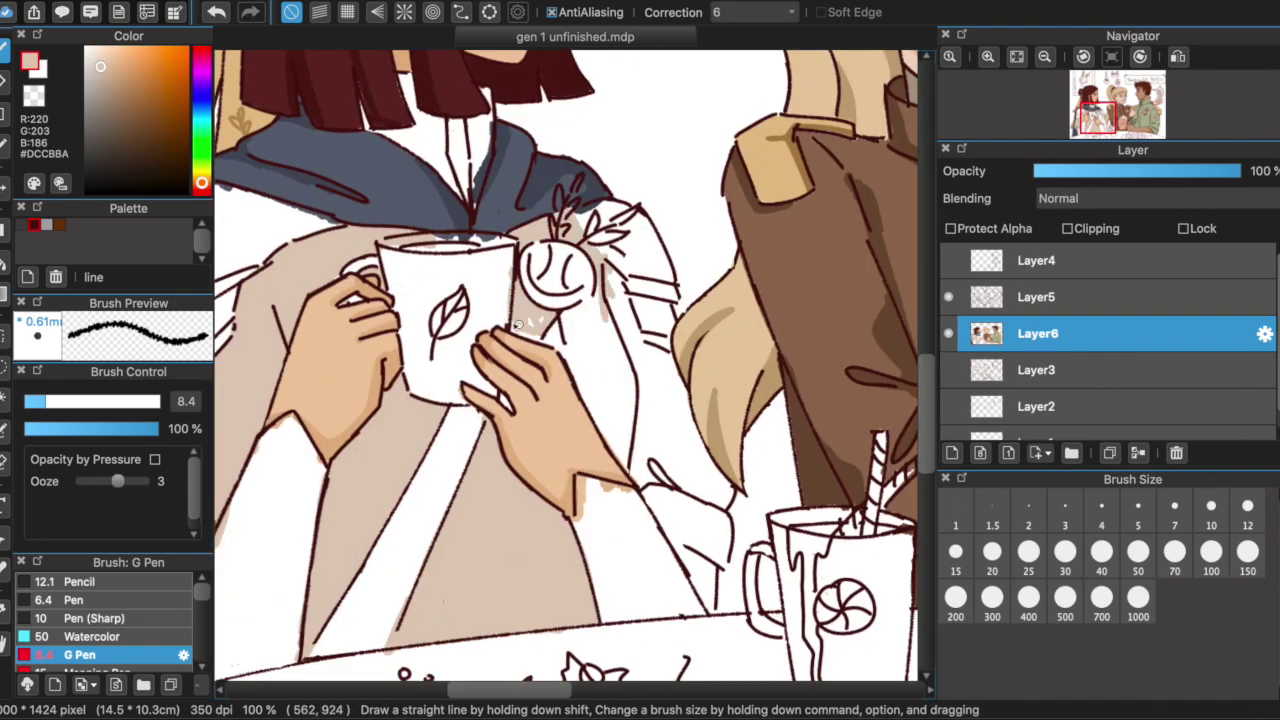
mouse_move(575, 321)
mouse_down()
mouse_move(629, 409)
mouse_move(622, 457)
mouse_move(665, 358)
mouse_move(711, 478)
mouse_move(660, 378)
mouse_up()
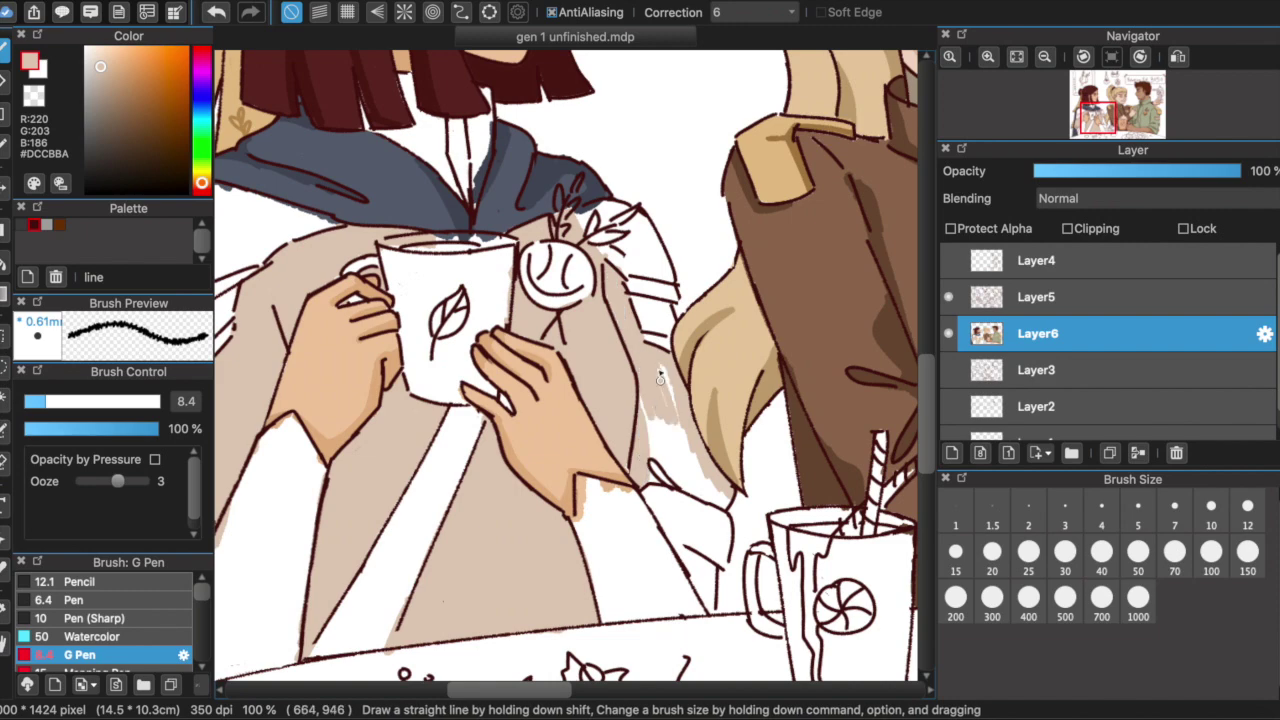
Shade the tunic with #C4B09C below the layered shoulder armour and along the sleeve folds.
scroll(726, 497, left, 3)
scroll(600, 420, down, 3)
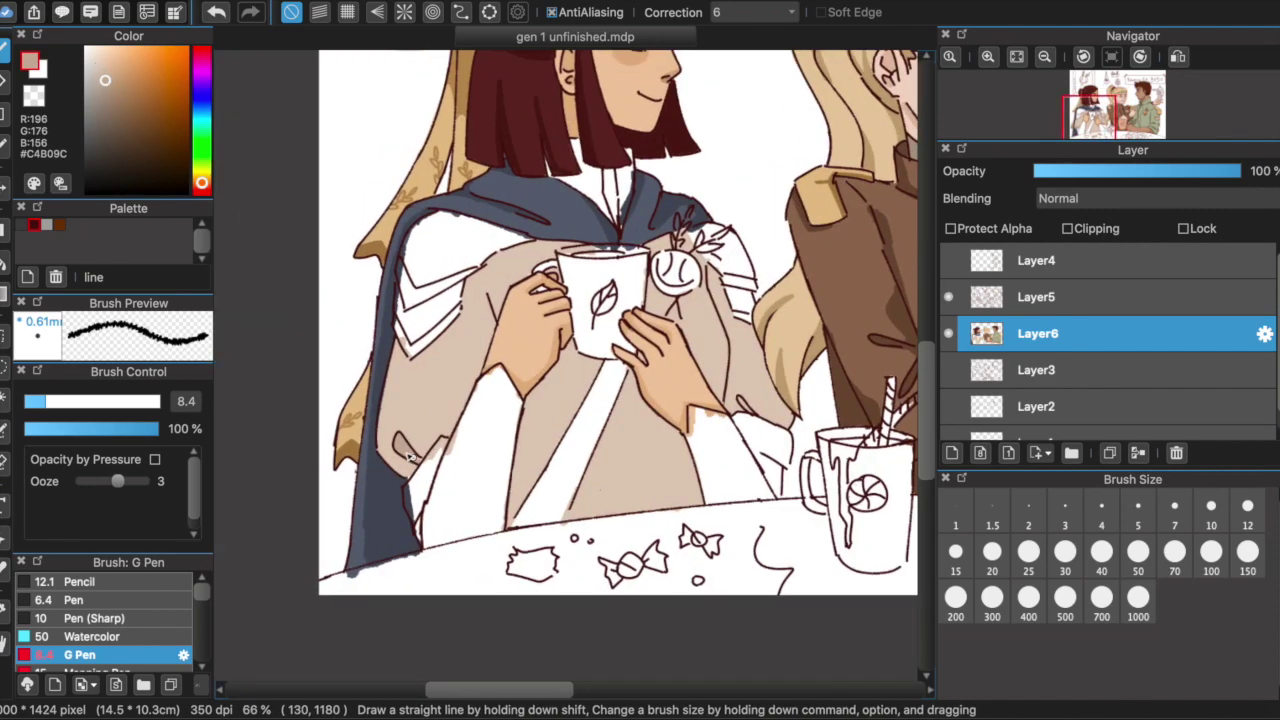
scroll(436, 377, up, 5)
scroll(514, 400, right, 5)
scroll(514, 400, up, 3)
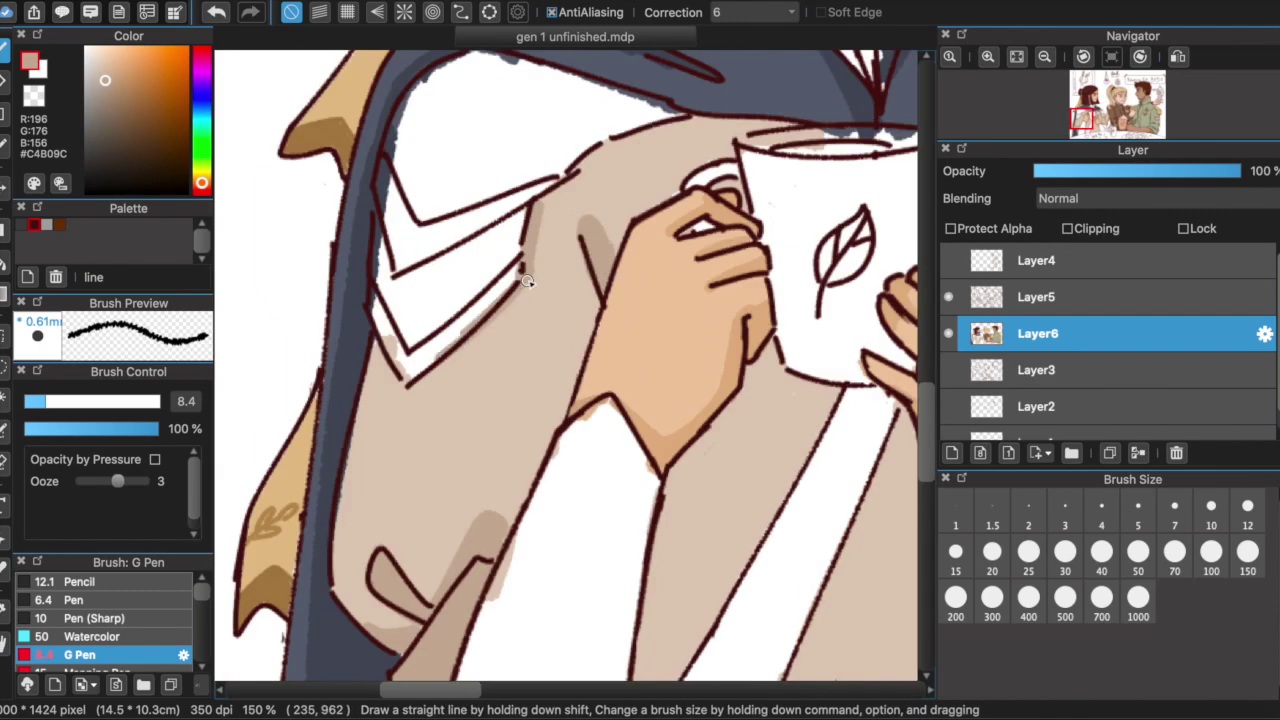
scroll(745, 153, down, 5)
scroll(745, 300, down, 2)
scroll(745, 350, left, 3)
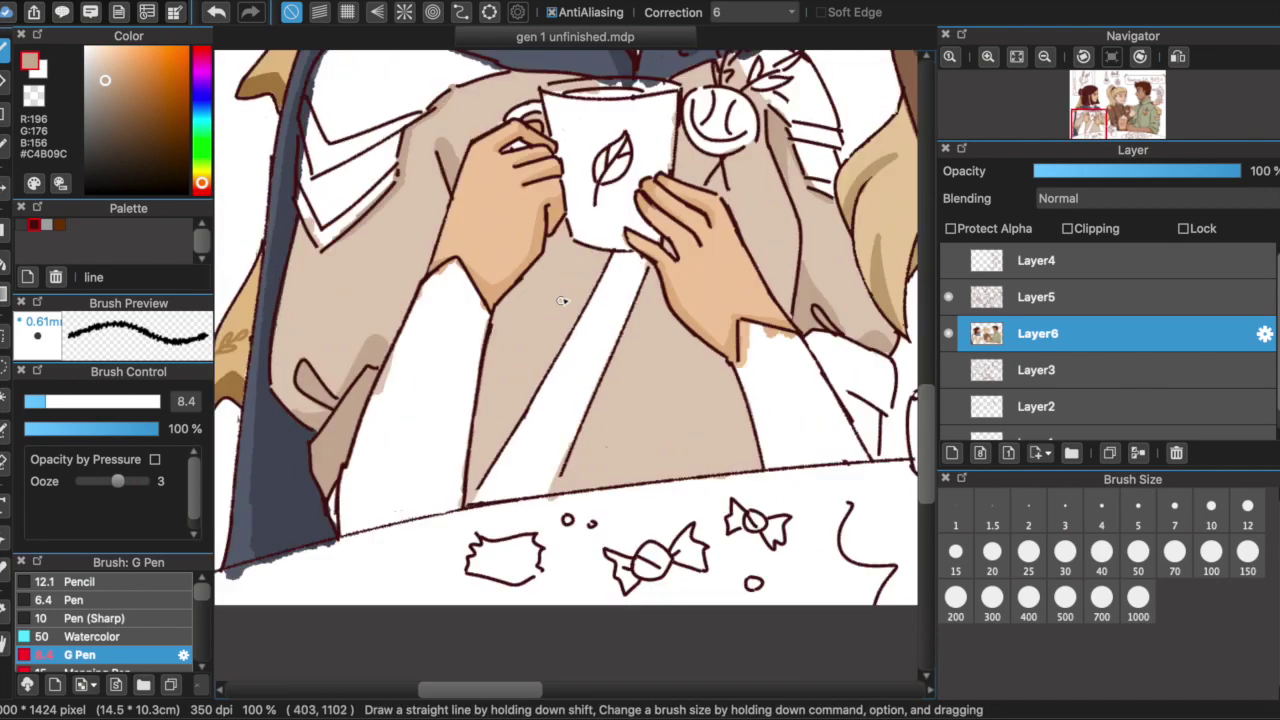
Add #C4B09C fold shadows across the front of the tunic, beneath the hand in front of the mug and under the mug.
scroll(745, 393, right, 3)
scroll(745, 393, up, 2)
scroll(745, 393, left, 2)
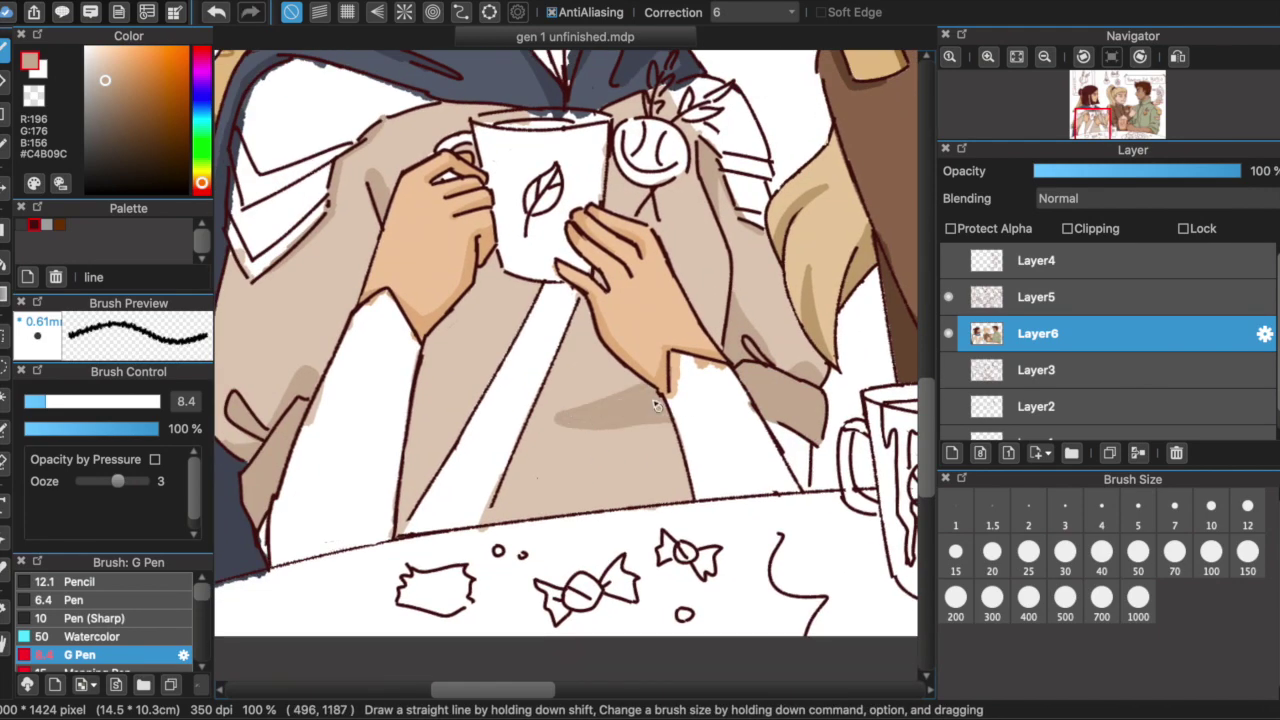
scroll(463, 463, down, 2)
scroll(463, 463, up, 5)
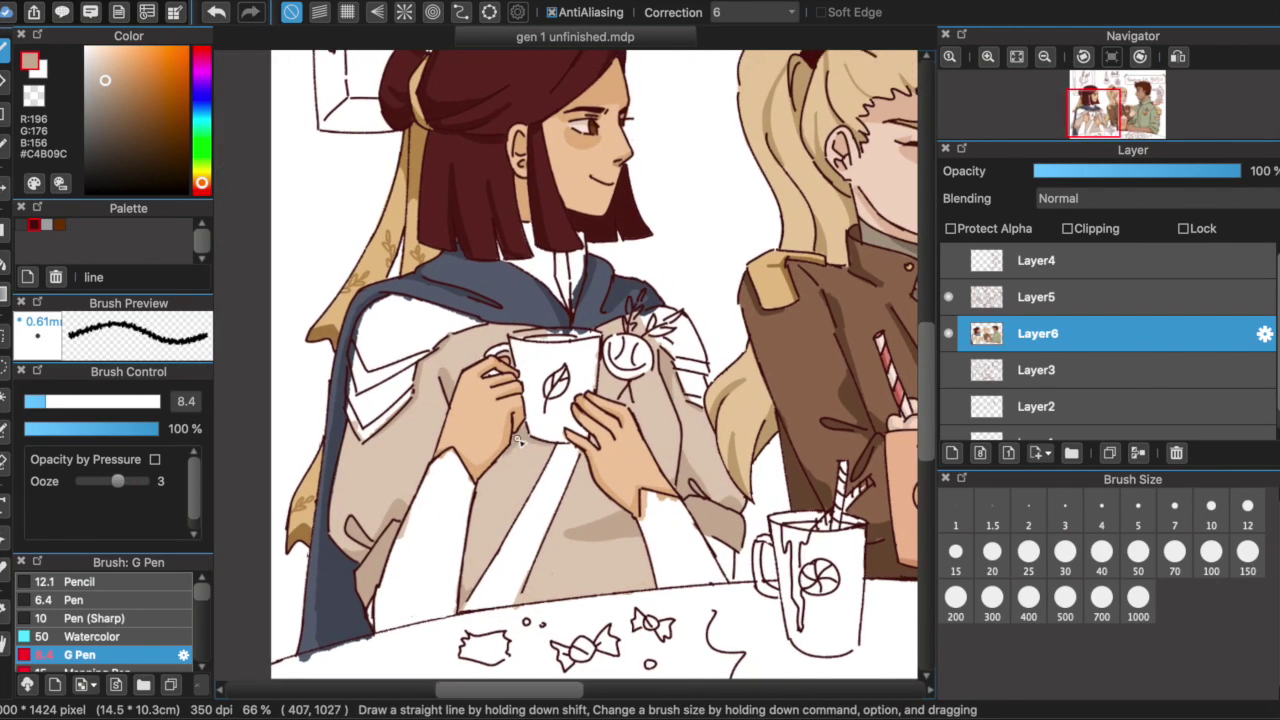
Fill the diagonal strip running down the tunic from the leaf mug to the table with #C4B09C.
scroll(603, 318, up, 2)
scroll(605, 383, down, 1)
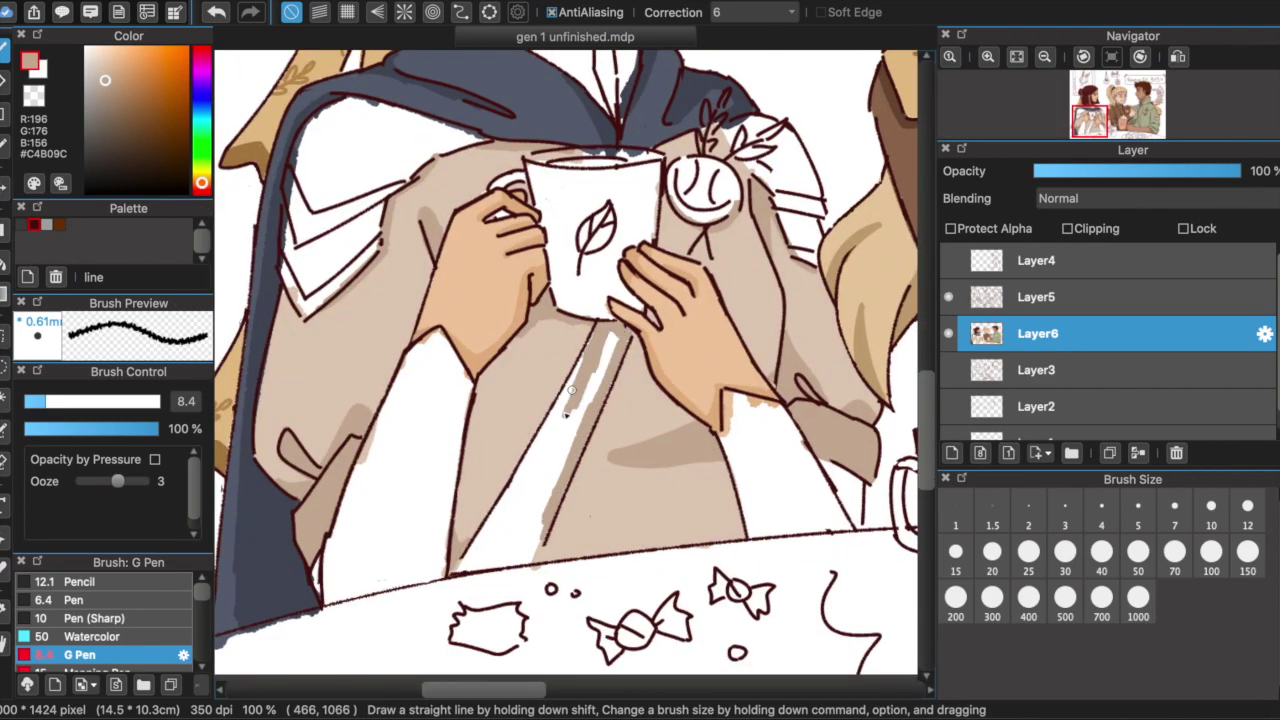
drag(597, 337, 510, 545)
drag(530, 430, 470, 580)
Paint both of the caped woman's forearm sleeves grey-brown with #92877C down to the table edge.
scroll(470, 560, down, 2)
scroll(460, 540, left, 2)
alt+click(437, 485)
drag(437, 485, 443, 527)
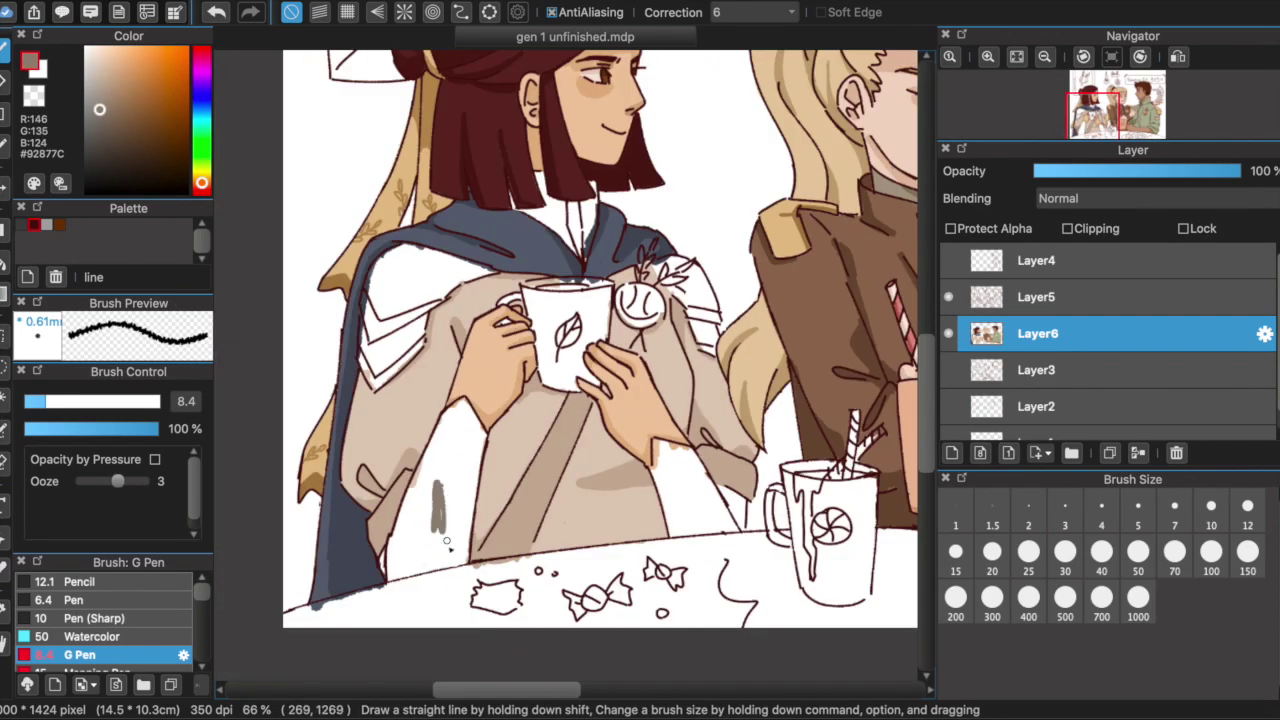
scroll(443, 527, down, 3)
scroll(443, 527, left, 3)
drag(540, 295, 509, 410)
scroll(560, 288, right, 3)
drag(665, 335, 636, 362)
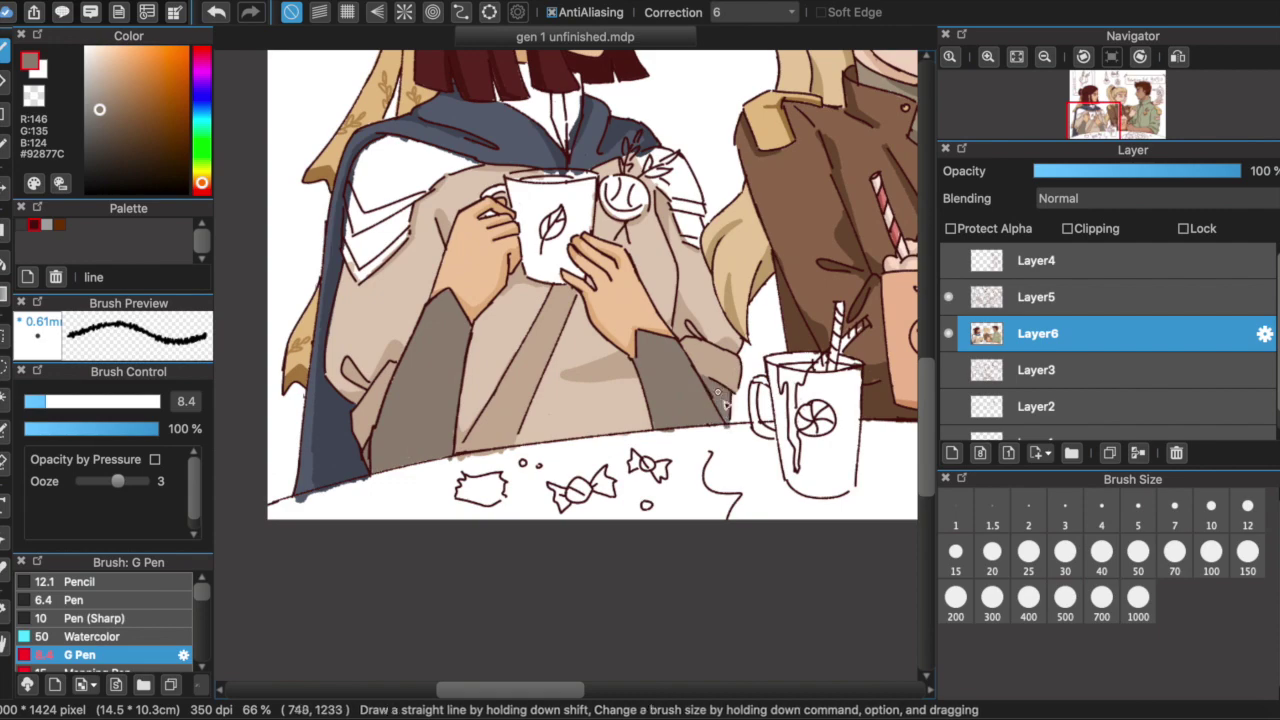
Colour the caped woman's collar beige to match the tunic and its inner strip grey-brown.
scroll(718, 400, up, 4)
scroll(718, 400, left, 2)
scroll(643, 283, up, 5)
mouse_move(597, 283)
mouse_down()
mouse_move(589, 294)
mouse_move(682, 305)
mouse_up()
alt+click(530, 220)
alt+click(647, 335)
Shade the inner collar strip and the outer sides of both forearm sleeves with #796D60.
scroll(647, 335, down, 5)
scroll(446, 180, up, 5)
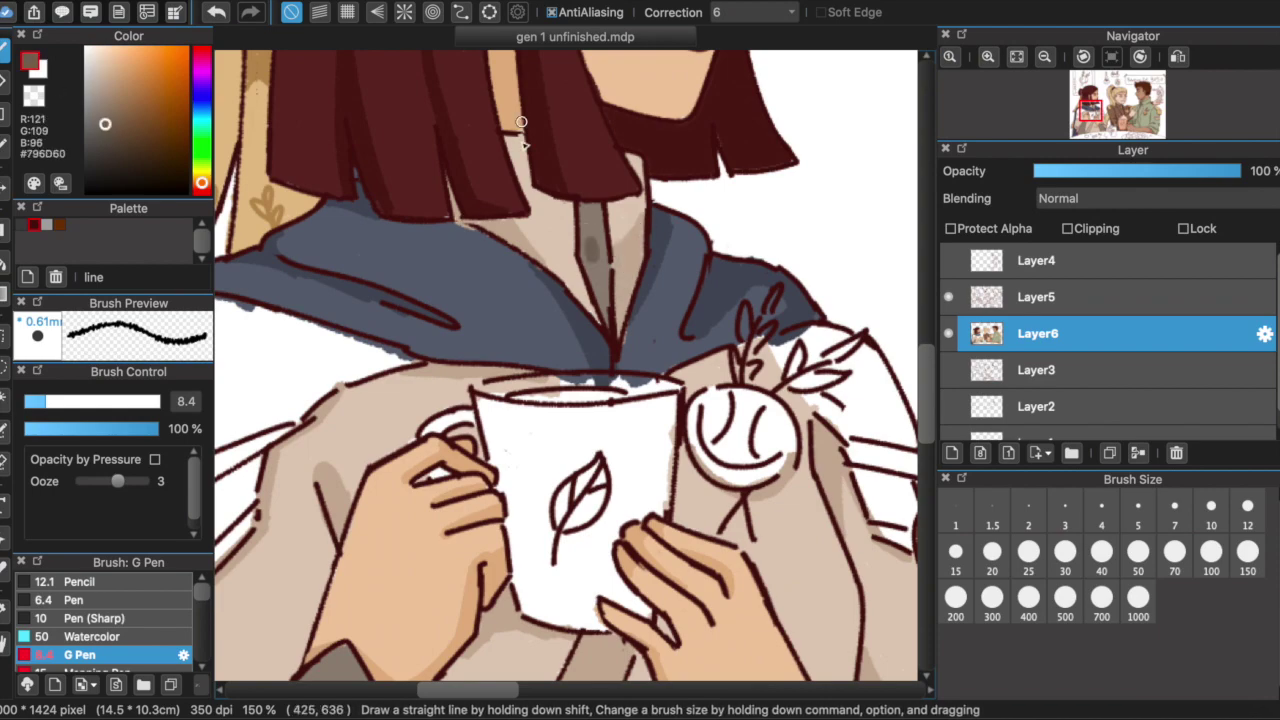
drag(592, 245, 606, 322)
scroll(600, 300, down, 2)
scroll(506, 457, up, 2)
mouse_move(540, 360)
mouse_down()
mouse_move(506, 457)
mouse_move(500, 570)
mouse_up()
scroll(623, 343, down, 2)
drag(700, 350, 710, 402)
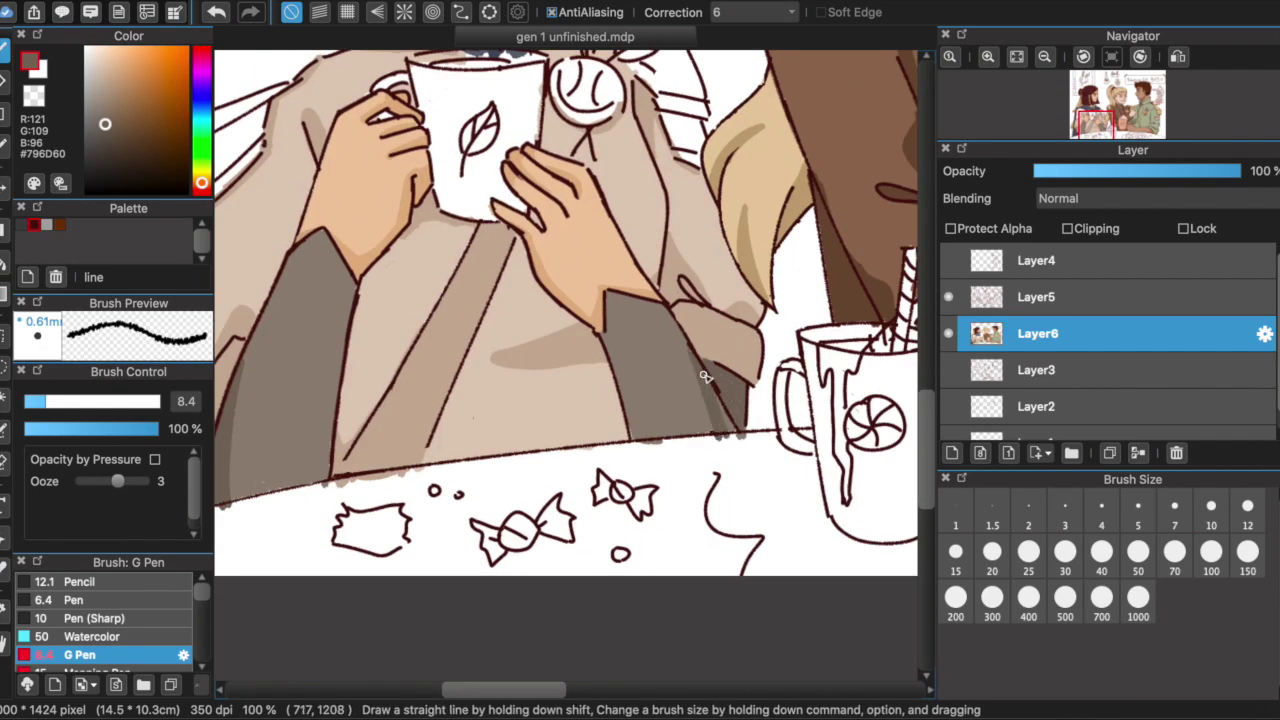
Paint the tiers of the caped woman's shoulder armour beside the mug handle gold with #DFC192.
scroll(710, 402, up, 5)
alt+click(320, 428)
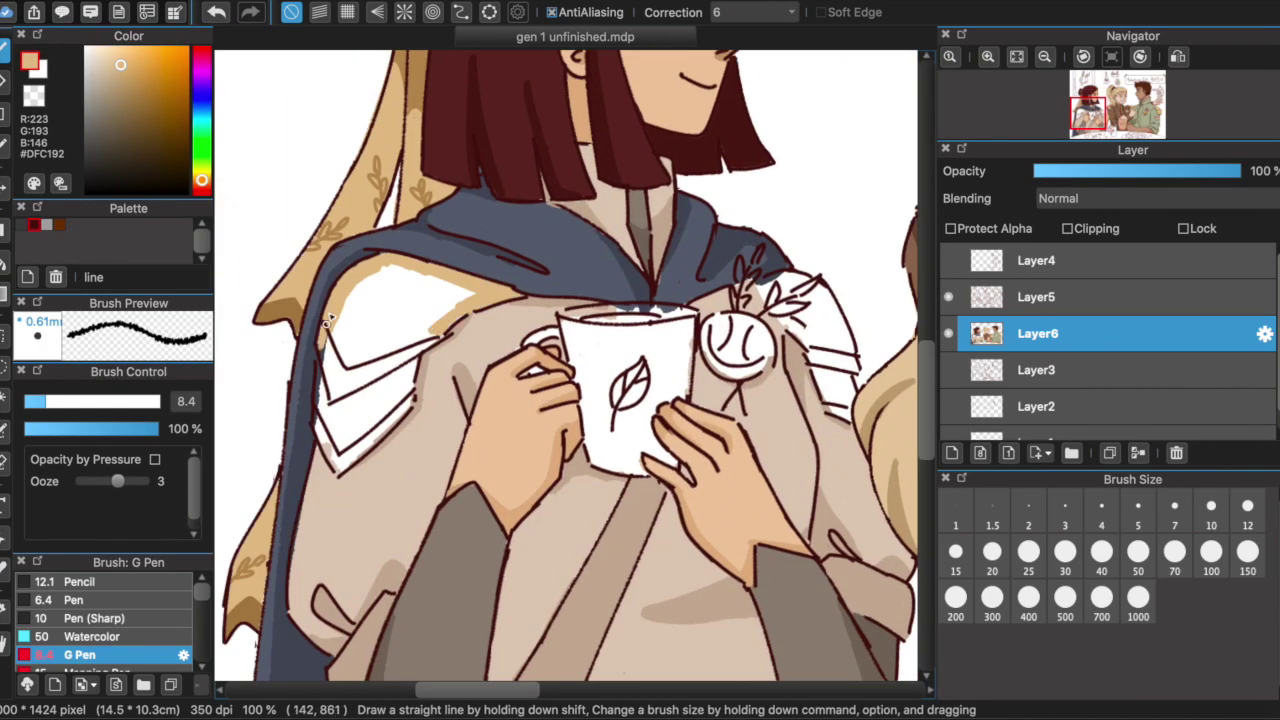
mouse_move(327, 318)
mouse_down()
mouse_move(439, 292)
mouse_move(389, 345)
mouse_move(410, 311)
mouse_up()
drag(322, 407, 380, 440)
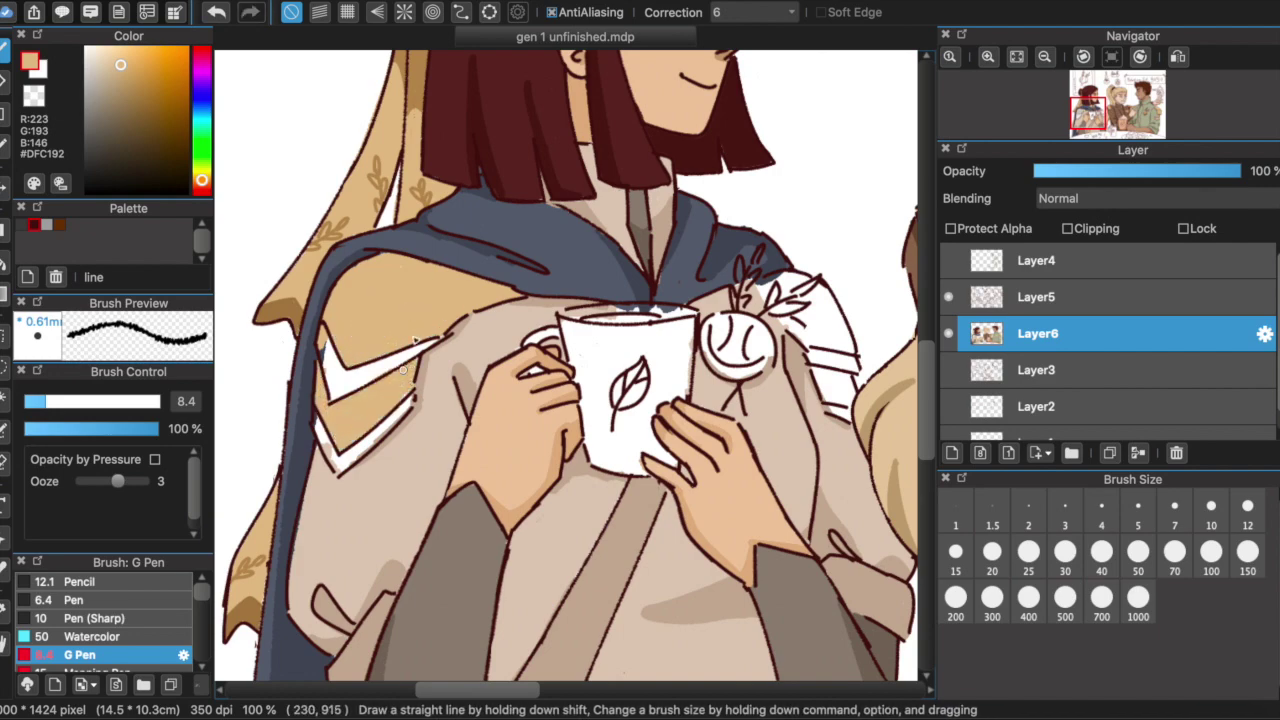
Paint the caped woman's other shoulder armour and the ball-and-leaves emblem gold with #DFC192.
scroll(560, 370, right, 3)
drag(715, 285, 762, 301)
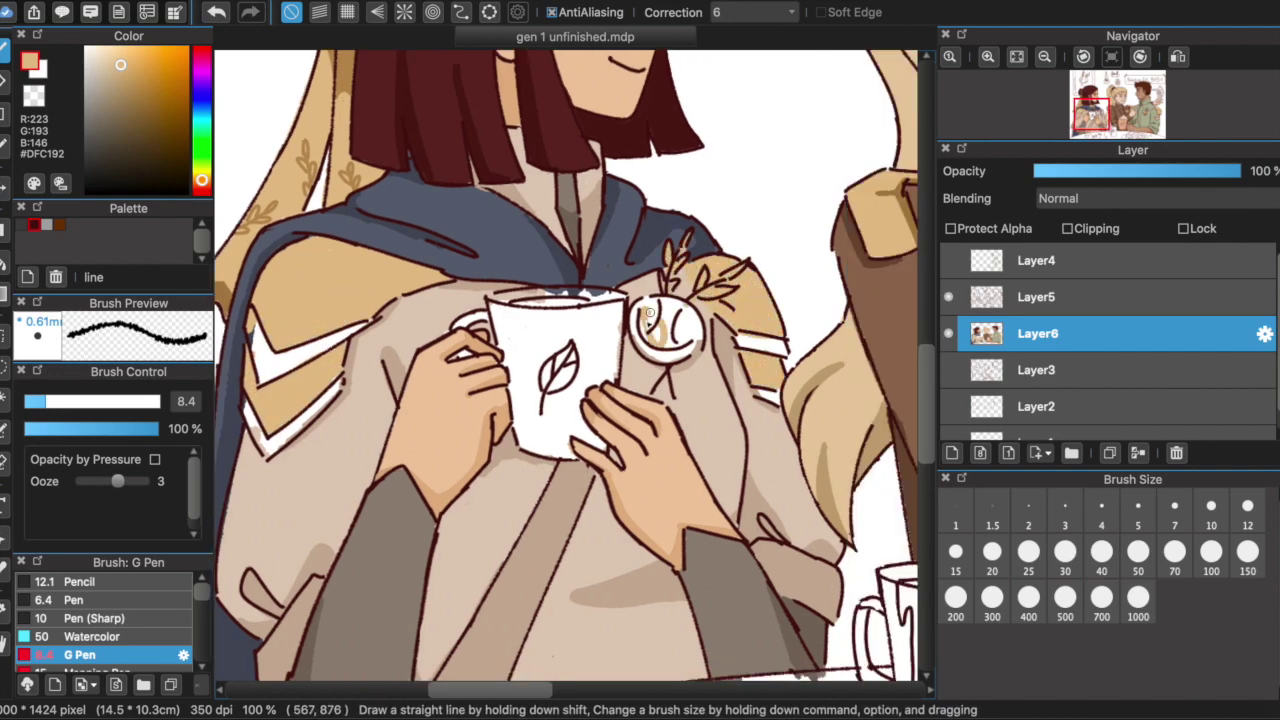
drag(641, 338, 690, 340)
scroll(640, 338, down, 3)
scroll(250, 238, up, 3)
Shade the lower bands of both shoulder armour pieces and the underside of the ball emblem with #A47F4E.
alt+click(250, 238)
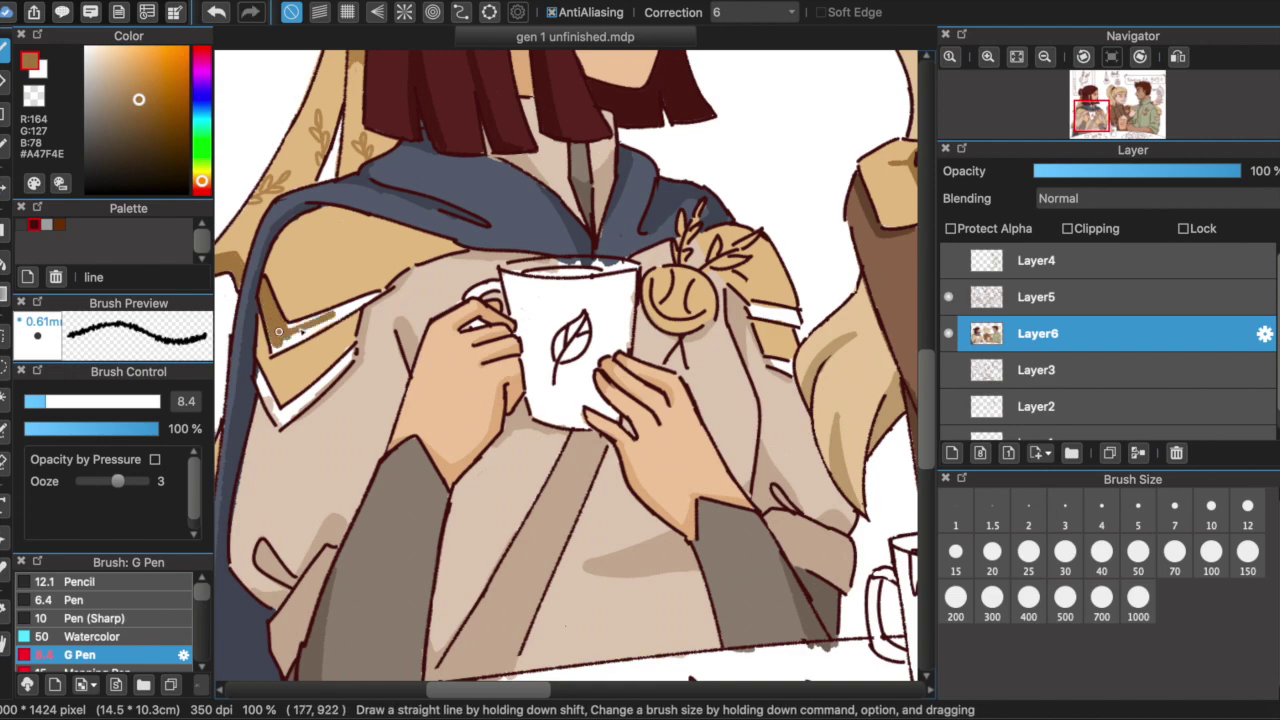
drag(275, 405, 350, 360)
scroll(705, 307, right, 2)
scroll(735, 362, right, 5)
scroll(600, 350, right, 3)
scroll(500, 300, left, 5)
Add thin #F9E6C8 highlights to the gold shoulder armour and emblem with a 4.8 px brush.
alt+click(440, 232)
scroll(587, 262, left, 5)
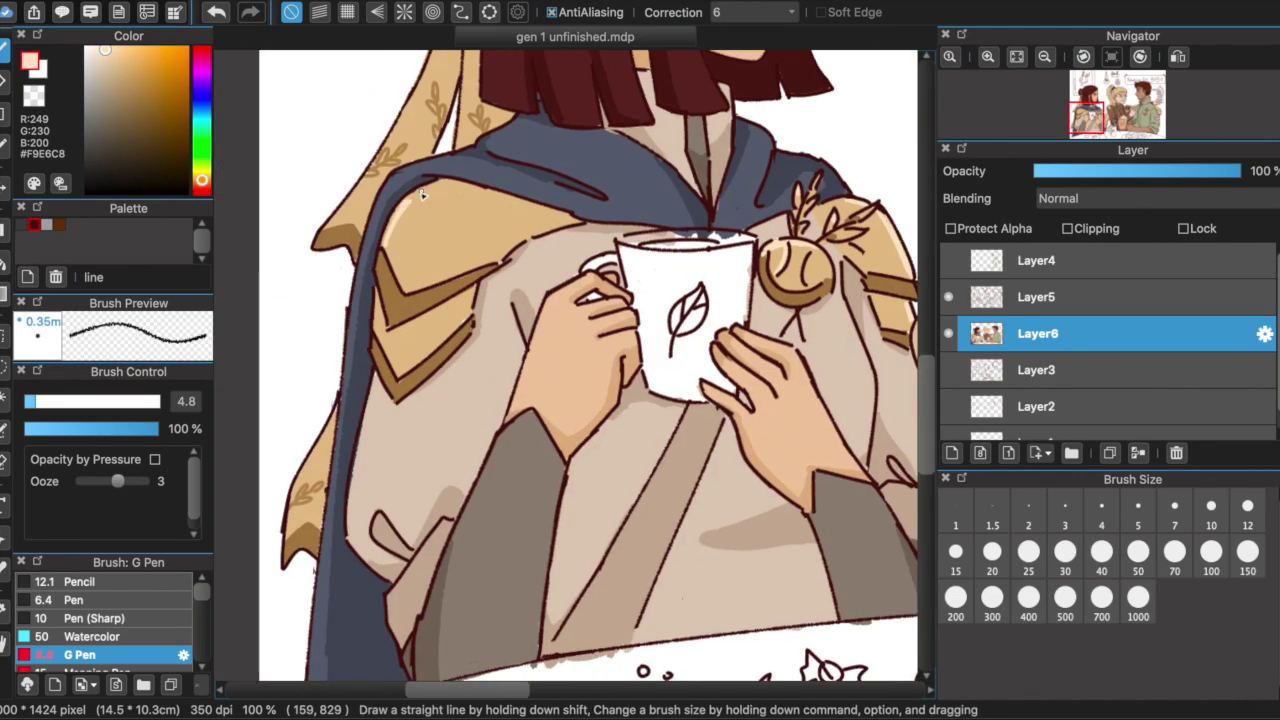
scroll(383, 317, down, 3)
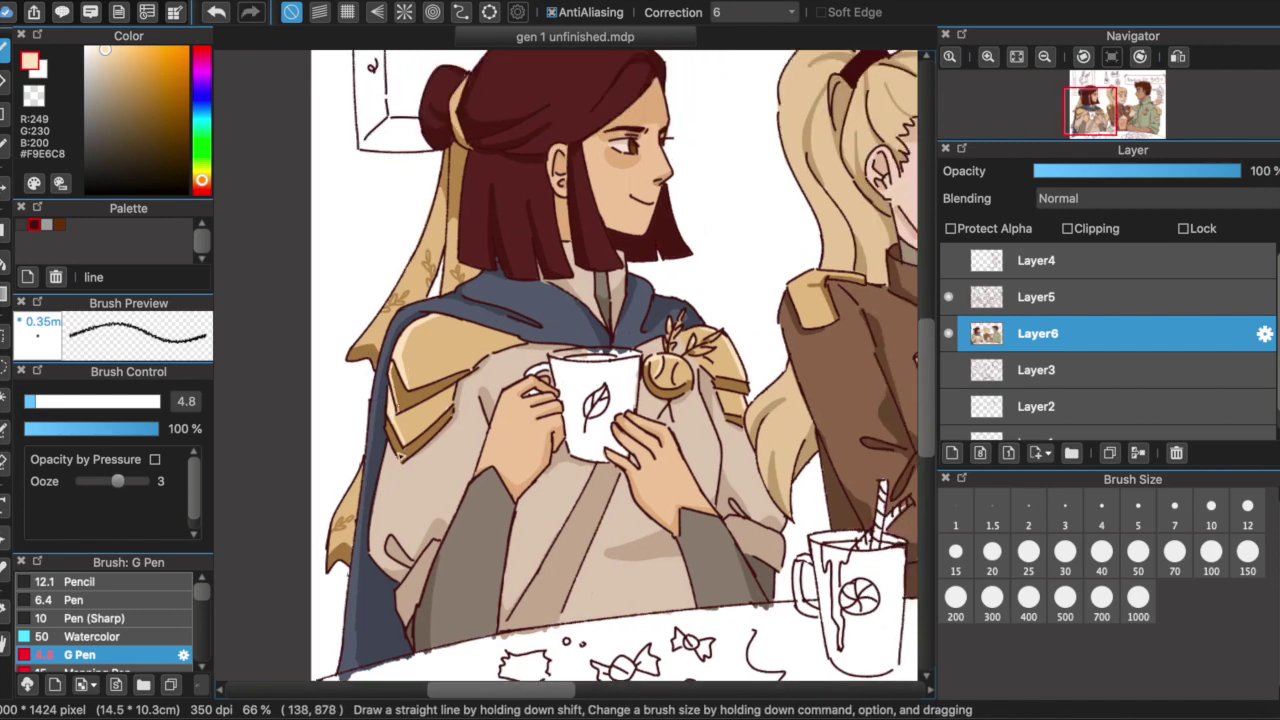
scroll(575, 365, up, 2)
scroll(575, 365, down, 4)
scroll(575, 365, up, 3)
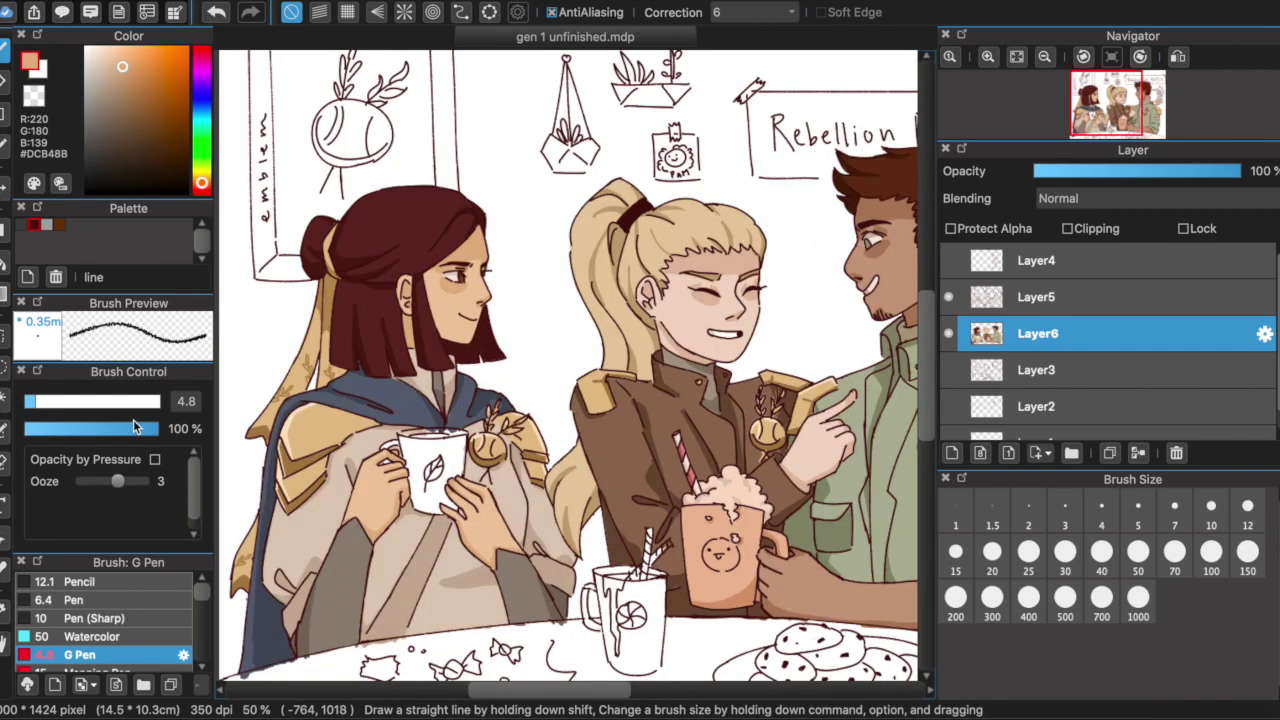
Paint the leaf mug and its handle #B5B9C7 and shade the rim and lower body with #969AAE.
drag(476, 397, 434, 378)
scroll(379, 346, up, 3)
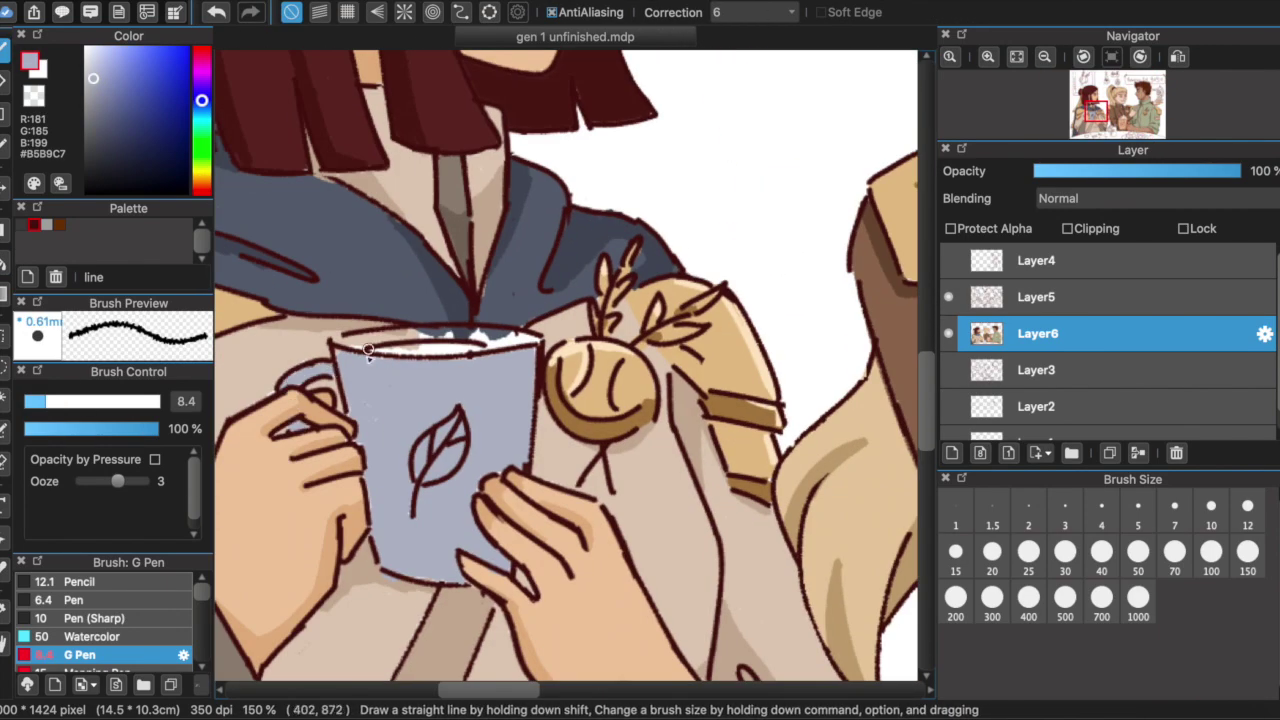
scroll(370, 350, down, 2)
drag(395, 490, 355, 380)
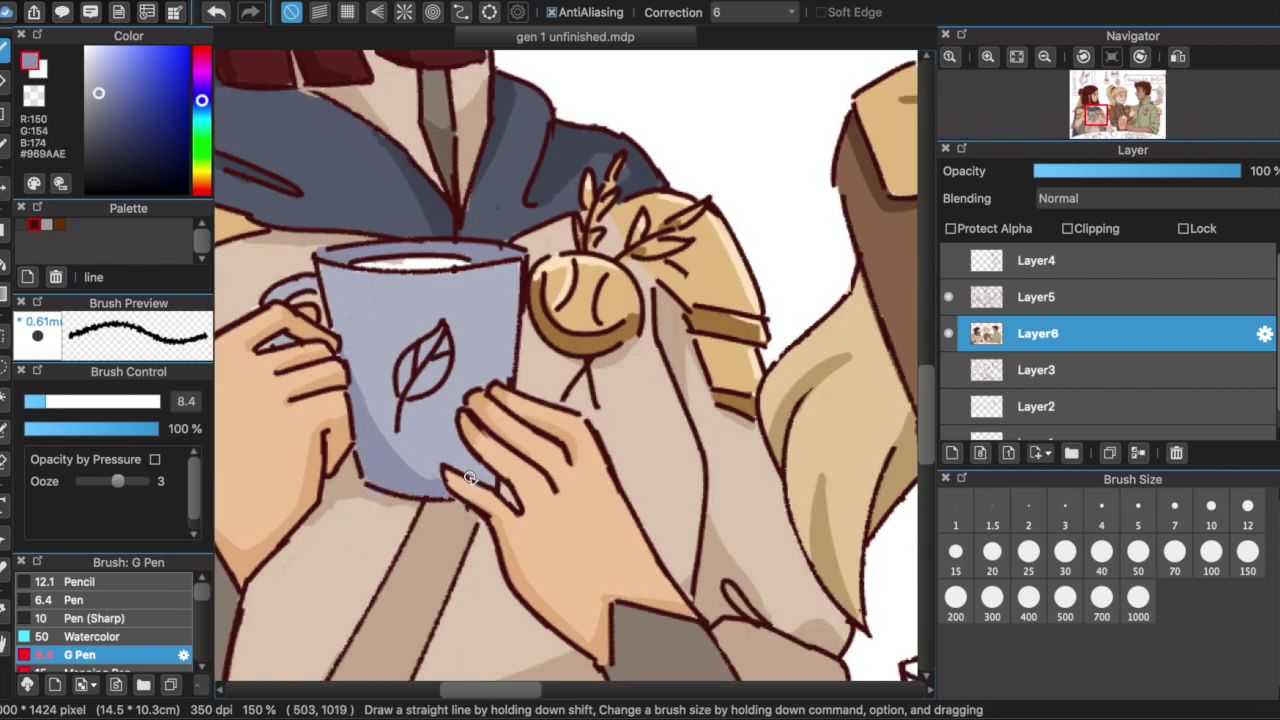
Colour the drink inside the leaf mug reddish tan and paint the mug's leaf green with #94A693.
scroll(312, 283, down, 2)
mouse_move(440, 297)
mouse_down()
mouse_move(500, 296)
mouse_move(430, 297)
mouse_up()
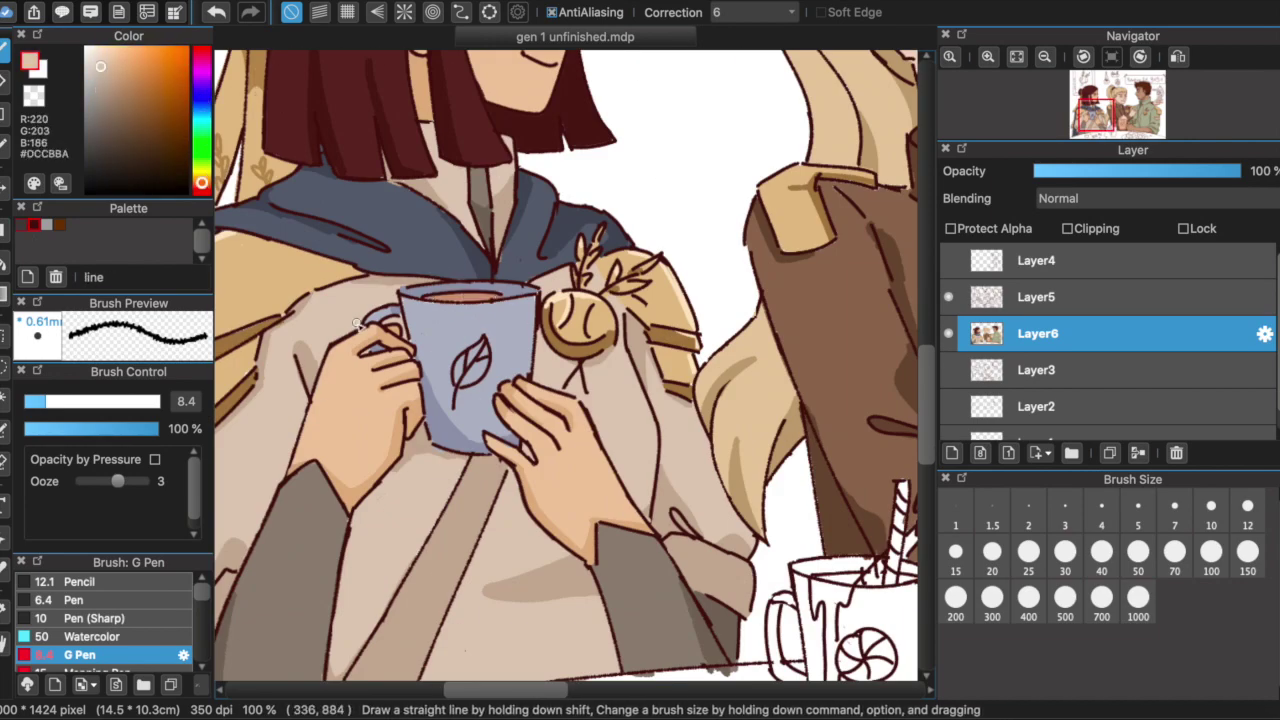
click(201, 150)
scroll(462, 379, down, 3)
scroll(462, 379, up, 1)
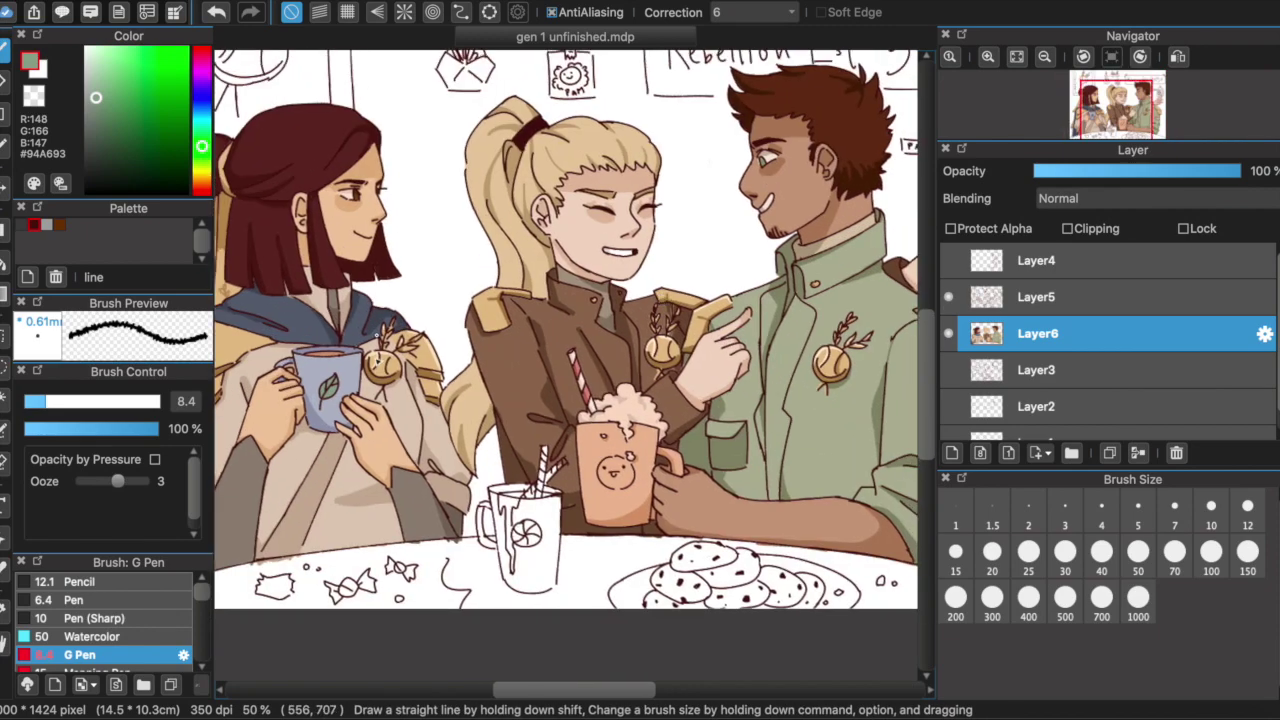
Paint the whole tabletop reddish brown with #A86A4D using a 29 px brush, around the cookies and along its curved edge.
scroll(420, 400, down, 2)
alt+click(372, 421)
alt+click(331, 527)
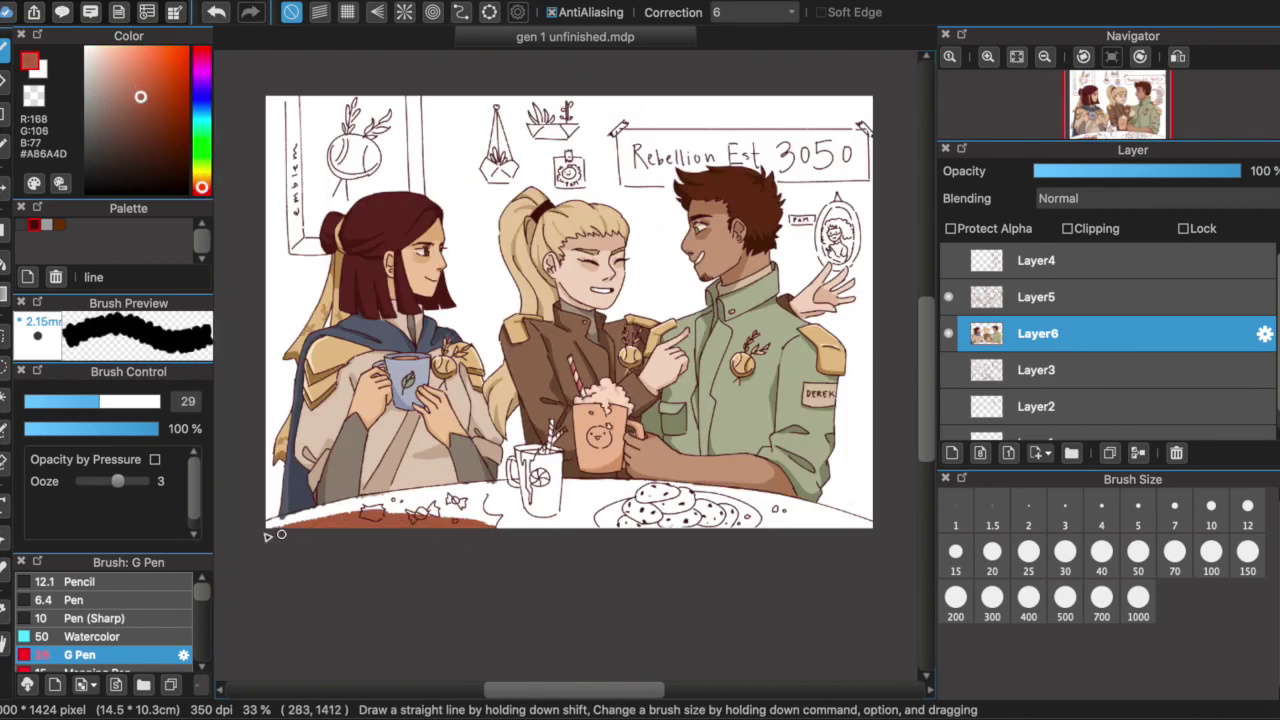
drag(331, 527, 700, 510)
scroll(471, 399, up, 3)
scroll(471, 399, right, 3)
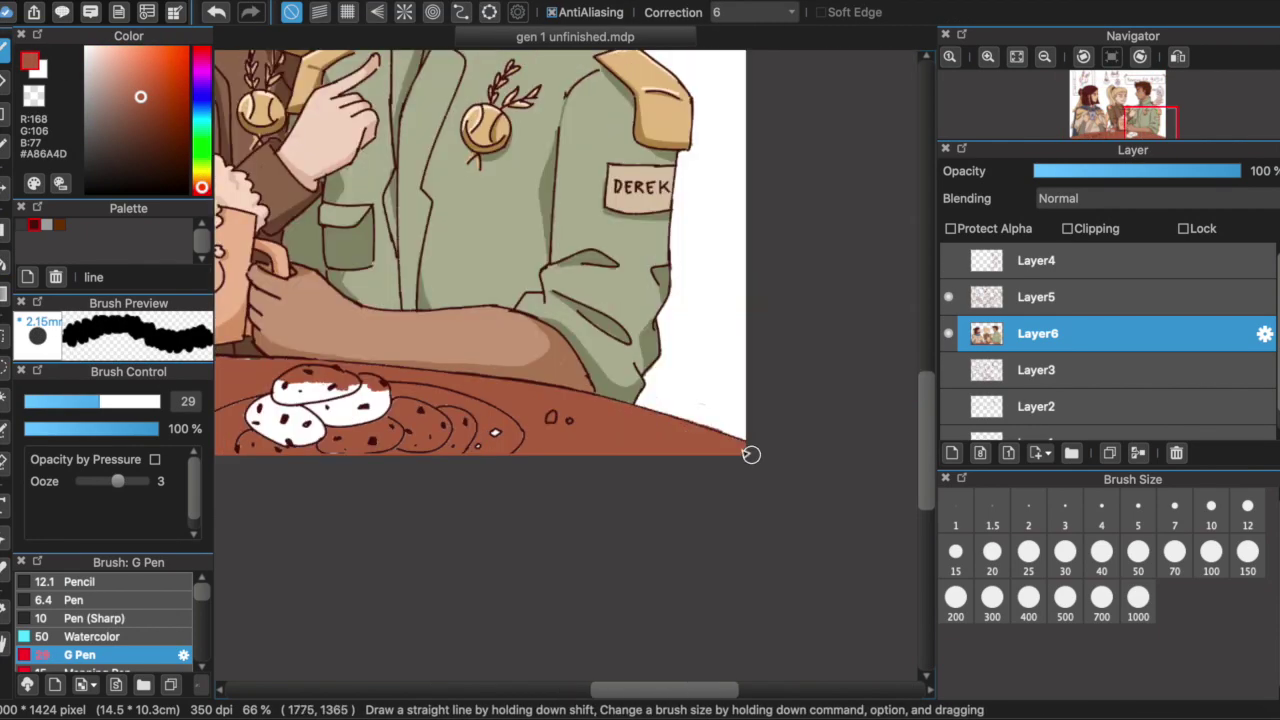
scroll(400, 300, down, 2)
Shade the tabletop along the canvas edge with #87543C and refine the shadow's curve with #A86A4D.
alt+click(501, 130)
alt+click(509, 391)
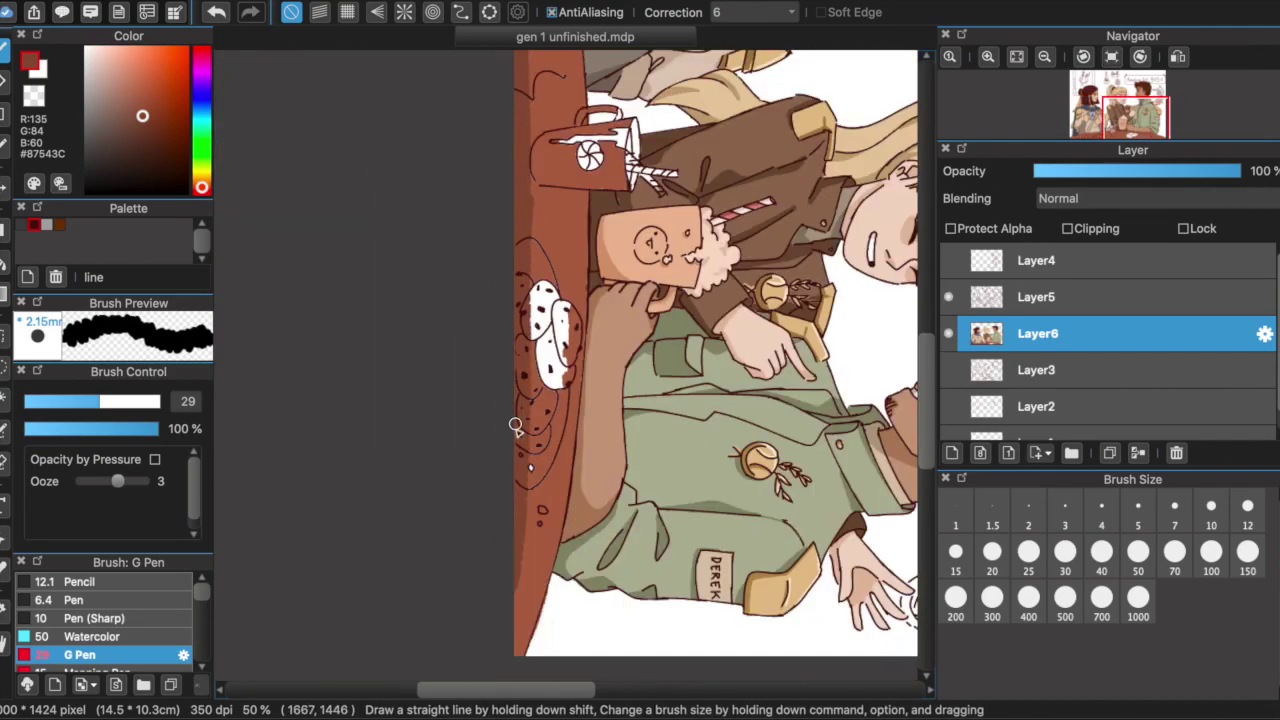
scroll(452, 347, down, 2)
scroll(452, 347, left, 3)
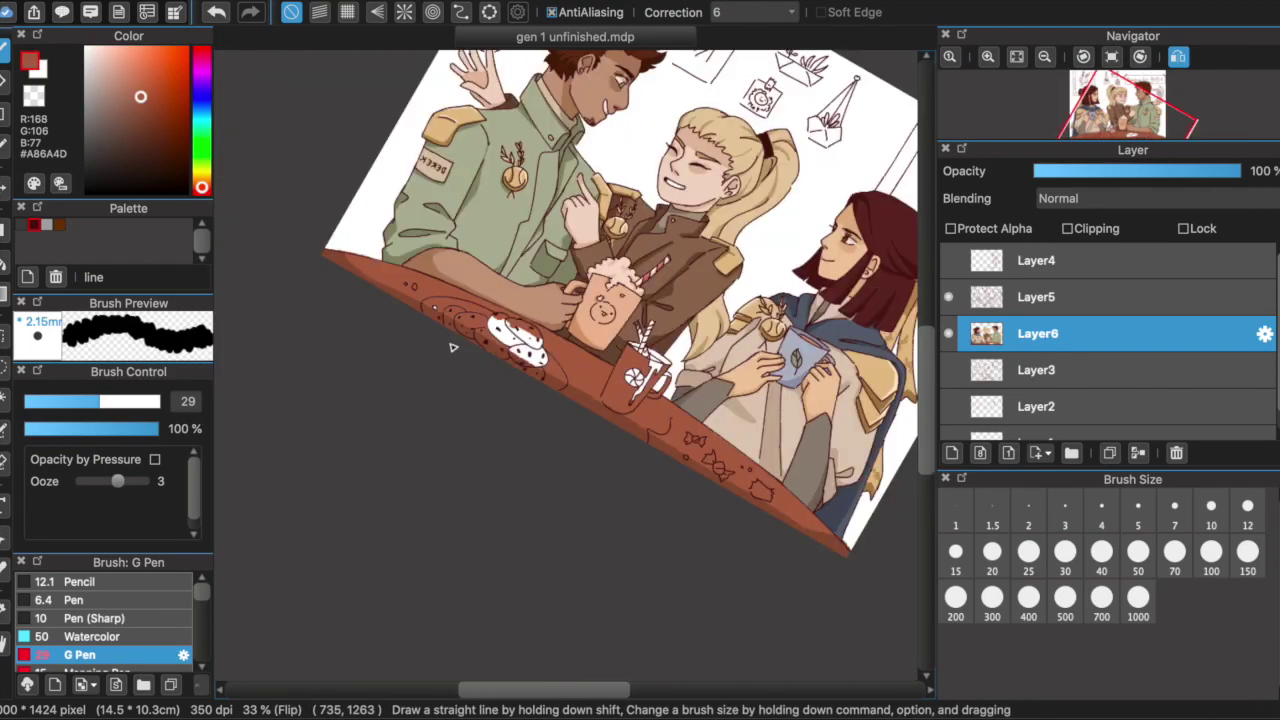
alt+click(578, 500)
scroll(578, 500, left, 4)
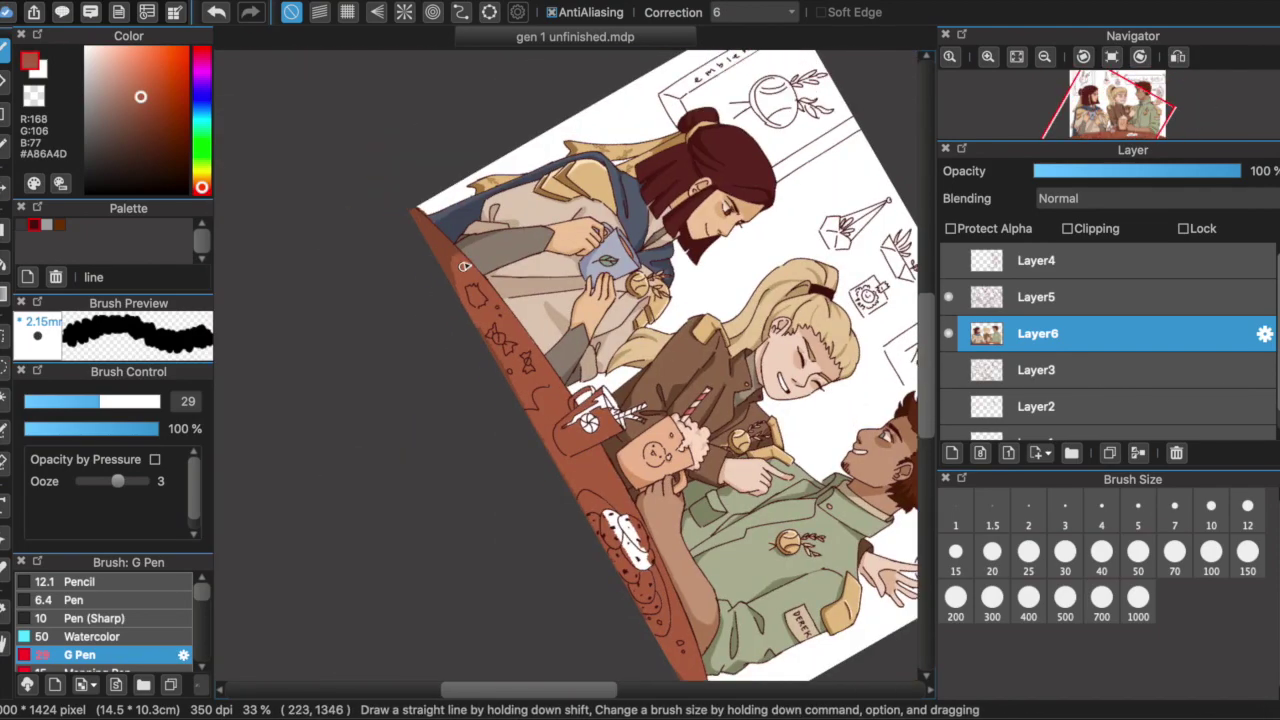
alt+click(693, 264)
Transform the selected head of the man in the green jacket on Layer5 and return to the G Pen on Layer6.
key(m)
key(ctrl+t)
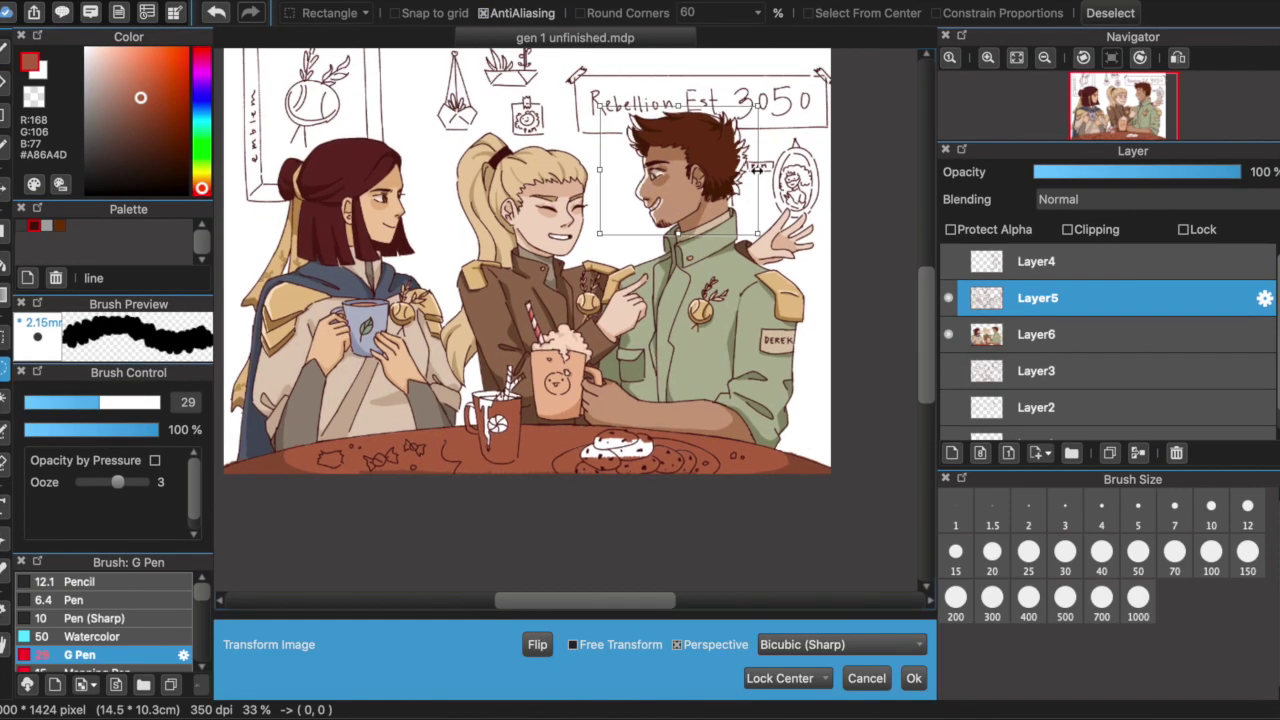
key(Escape)
scroll(499, 299, up, 2)
key(b)
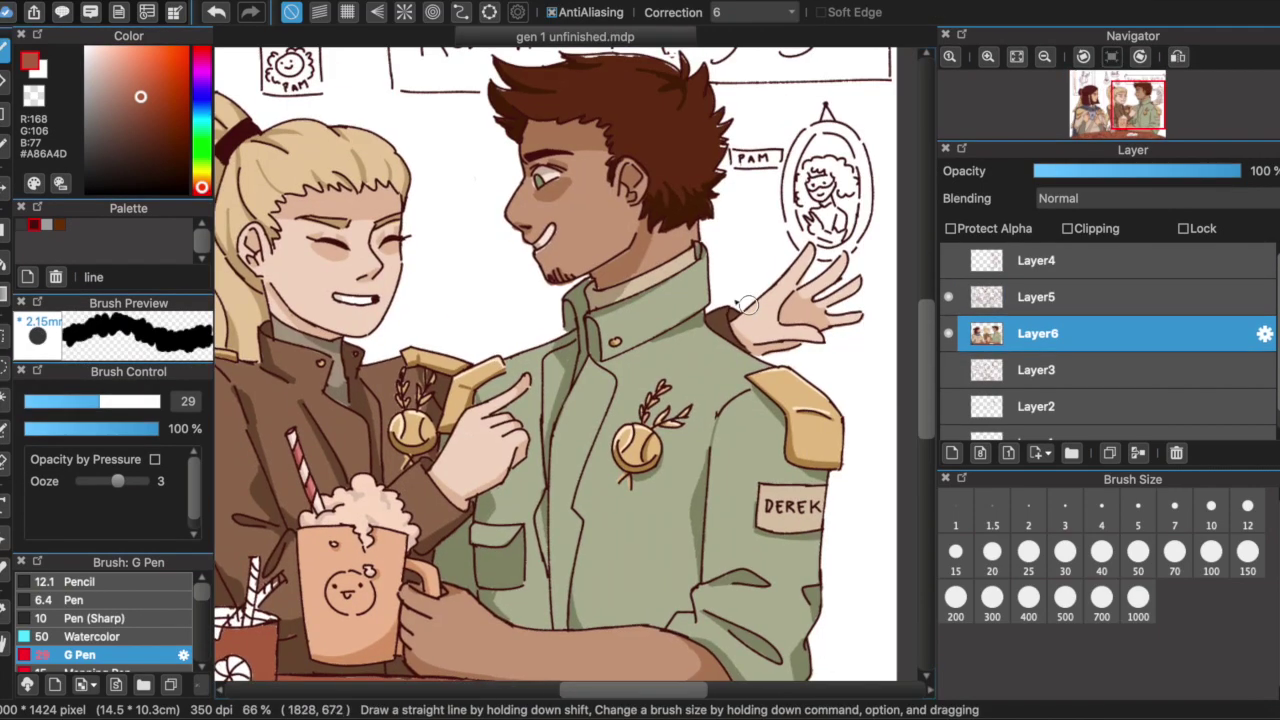
Touch up the linework around the green jacket's collar with #441410 on Layer5 and shade beneath the collar with #8A8C70 on Layer6.
alt+click(697, 256)
scroll(697, 256, up, 2)
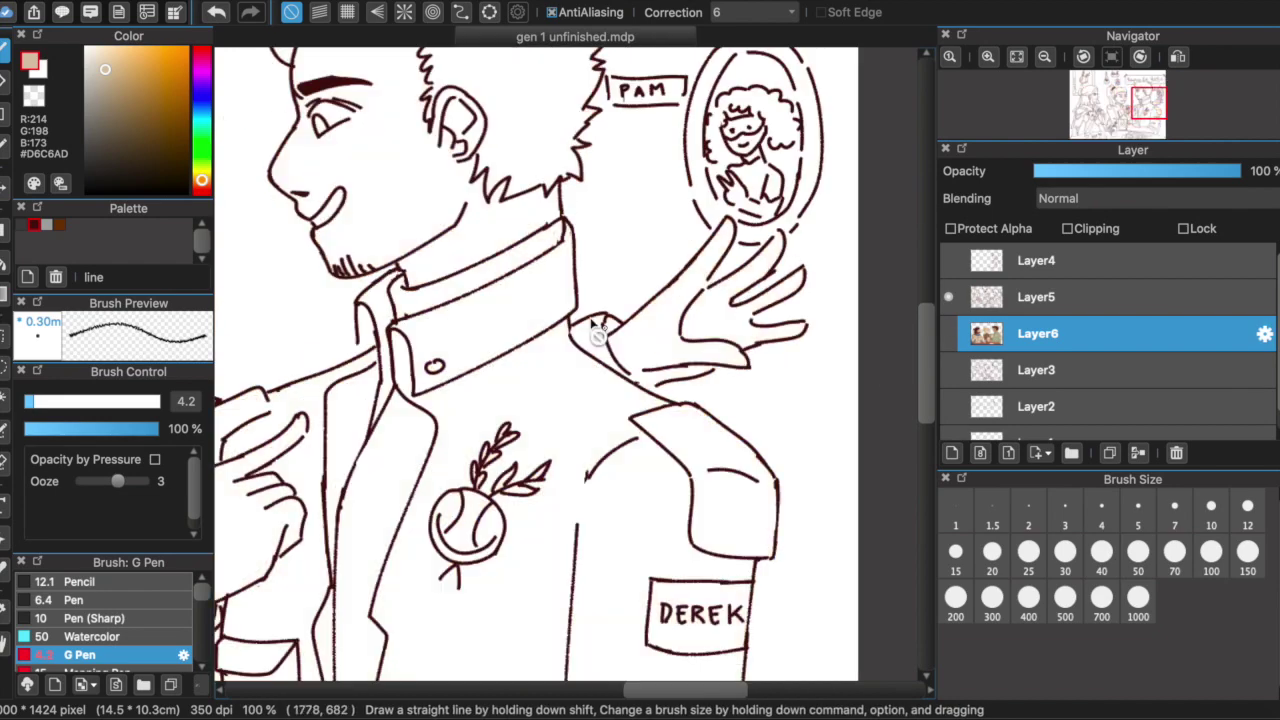
alt+click(572, 240)
scroll(420, 399, down, 3)
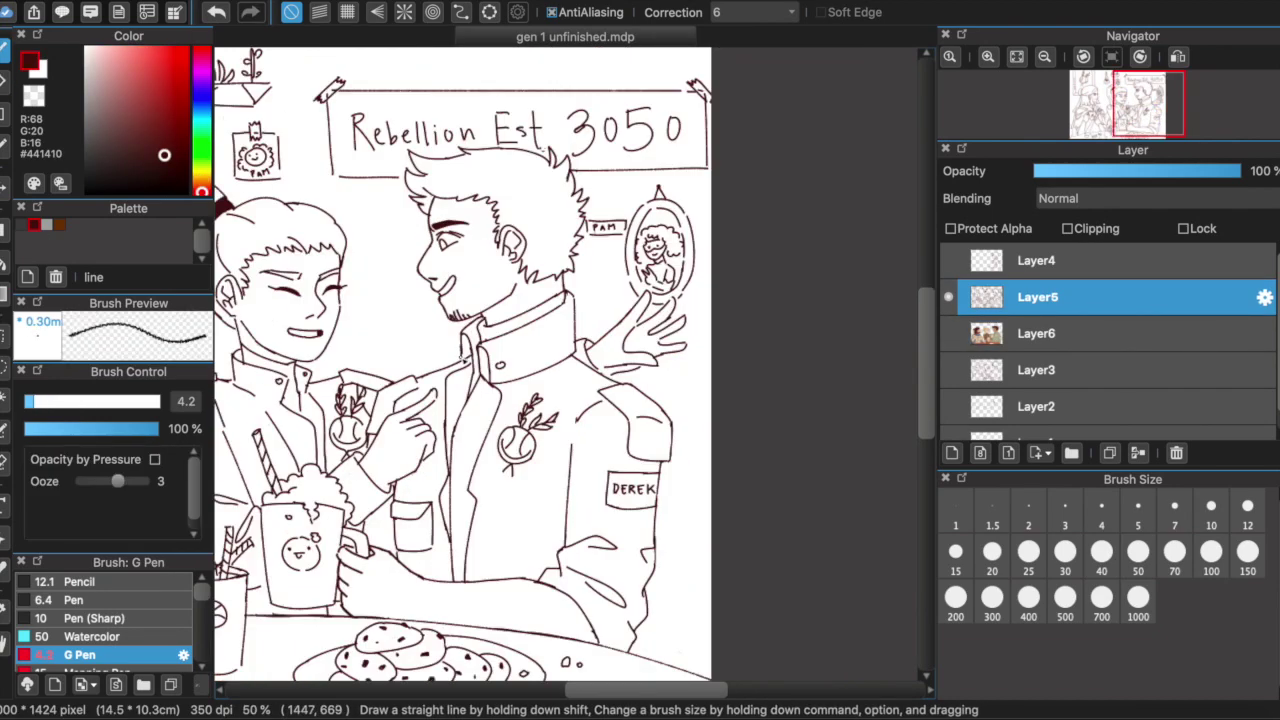
scroll(507, 211, up, 2)
alt+click(507, 211)
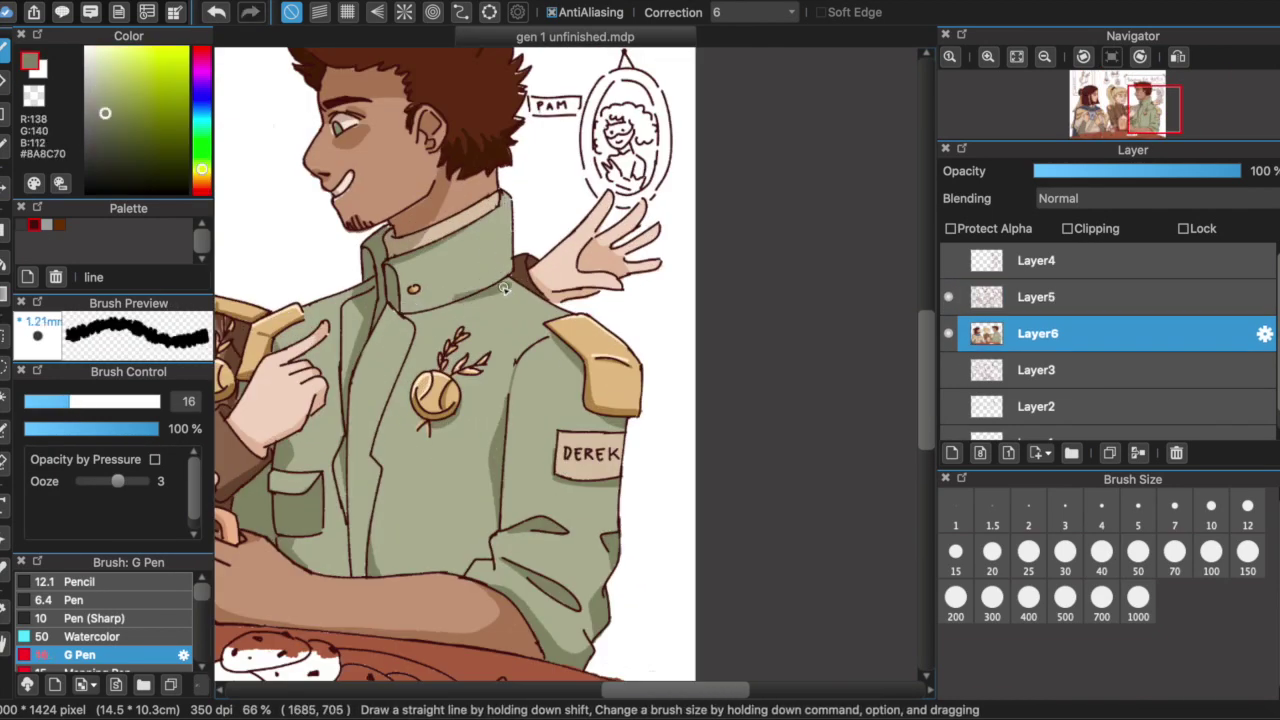
scroll(507, 211, down, 2)
Paint cast shadows on the tabletop beneath the peppermint mug, candies and crumbs with #87543C using a 16 px brush.
alt+click(475, 512)
scroll(557, 358, up, 1)
scroll(557, 358, up, 1)
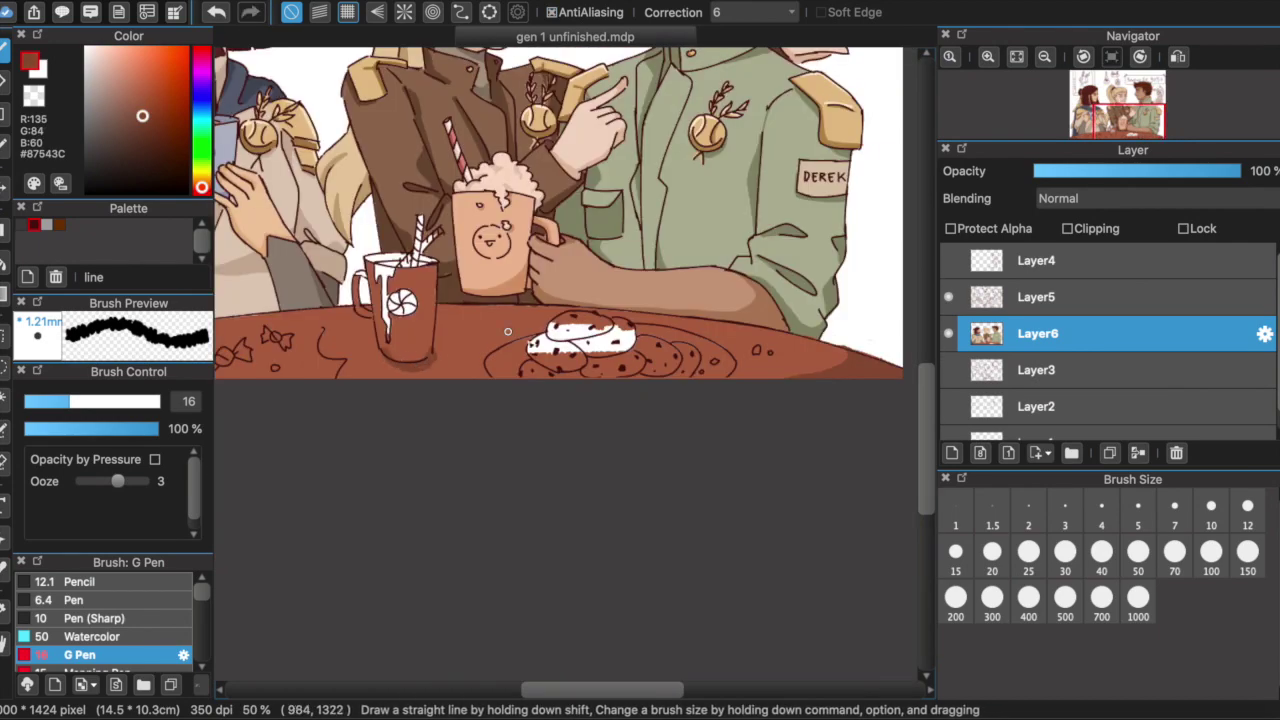
alt+click(222, 84)
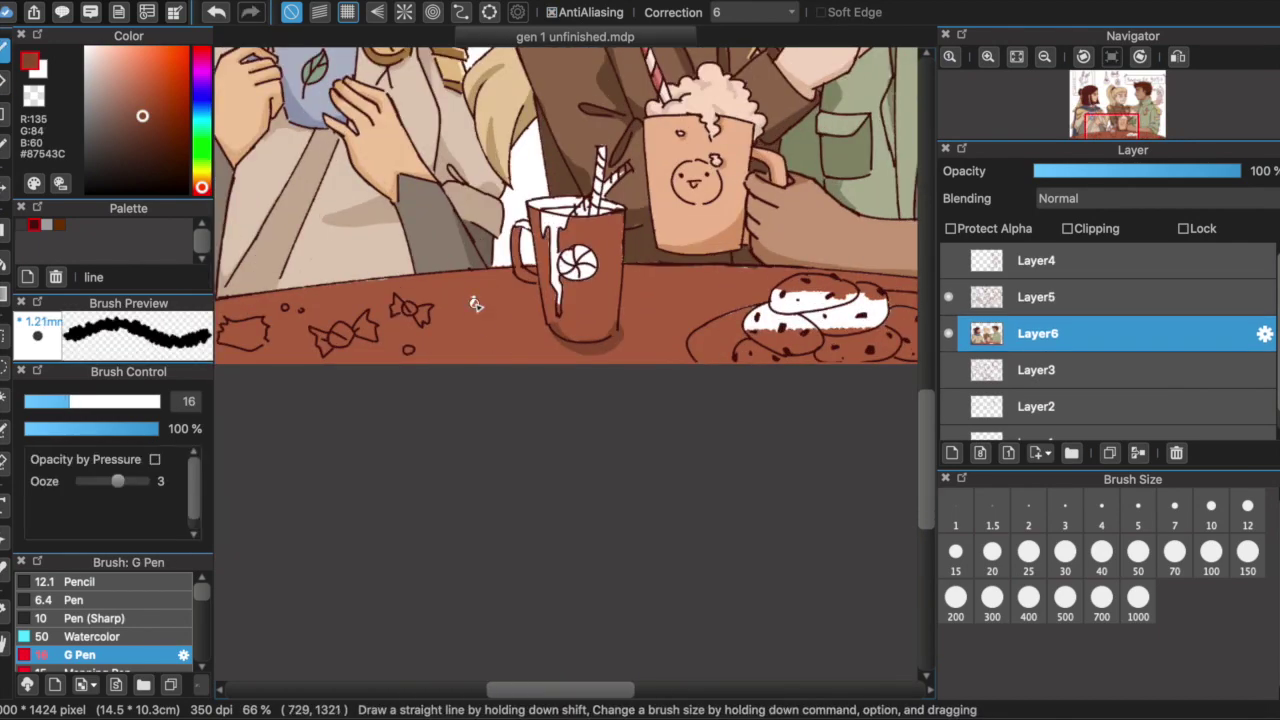
scroll(450, 340, left, 2)
scroll(396, 296, right, 3)
Paint the peppermint mug's body and handle pink with #E09A97.
scroll(500, 350, up, 3)
alt+click(660, 170)
drag(632, 340, 625, 440)
drag(580, 360, 622, 404)
scroll(627, 348, up, 2)
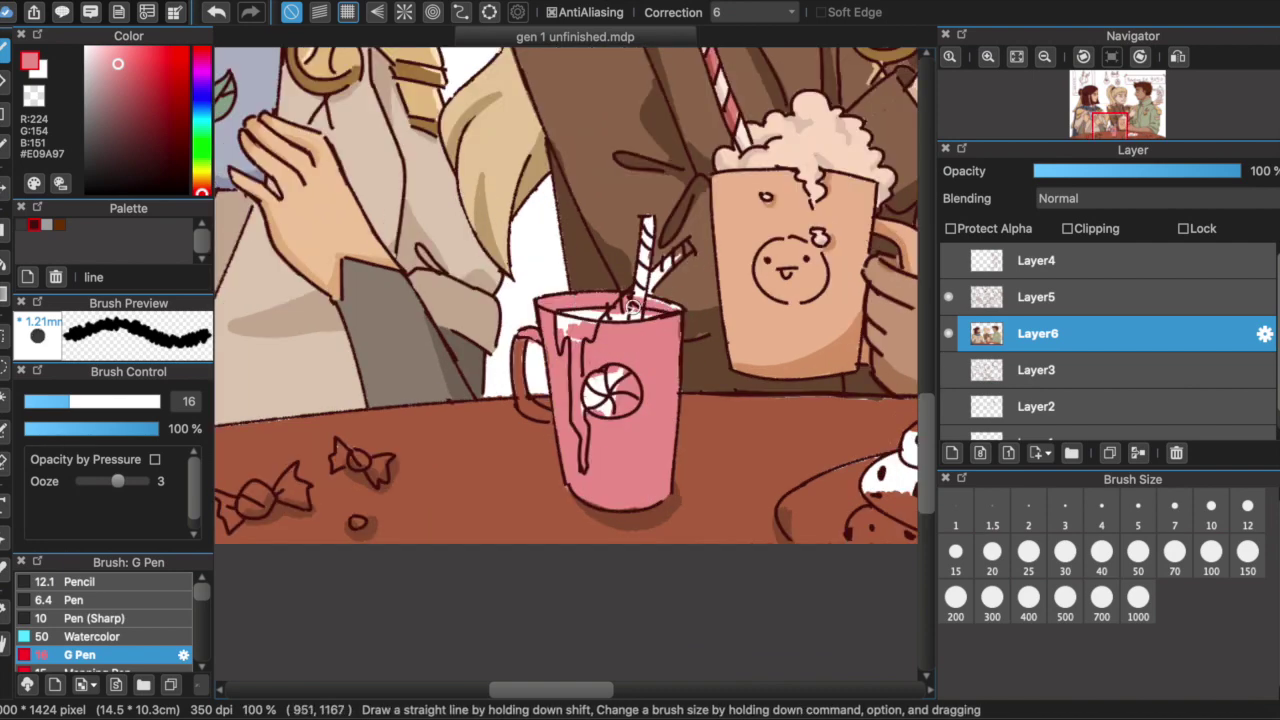
Reduce the brush to 7.7 px and shade the pink mug's base and handle with #B97371.
key(bracketleft)
key(bracketleft)
key(bracketleft)
drag(672, 439, 669, 452)
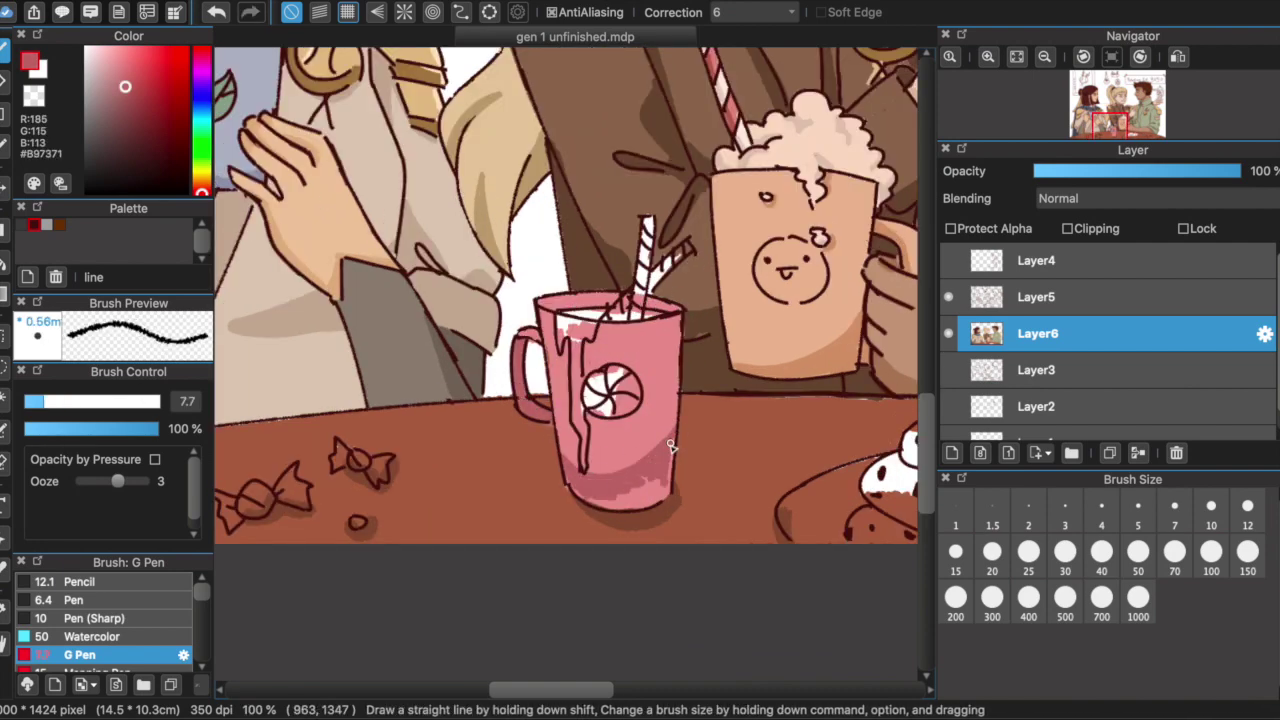
Colour the straws in the pink mug cream with #FBECE1 and add stripes in the red of the other mug's straw.
scroll(560, 300, left, 2)
scroll(560, 300, up, 2)
alt+click(773, 87)
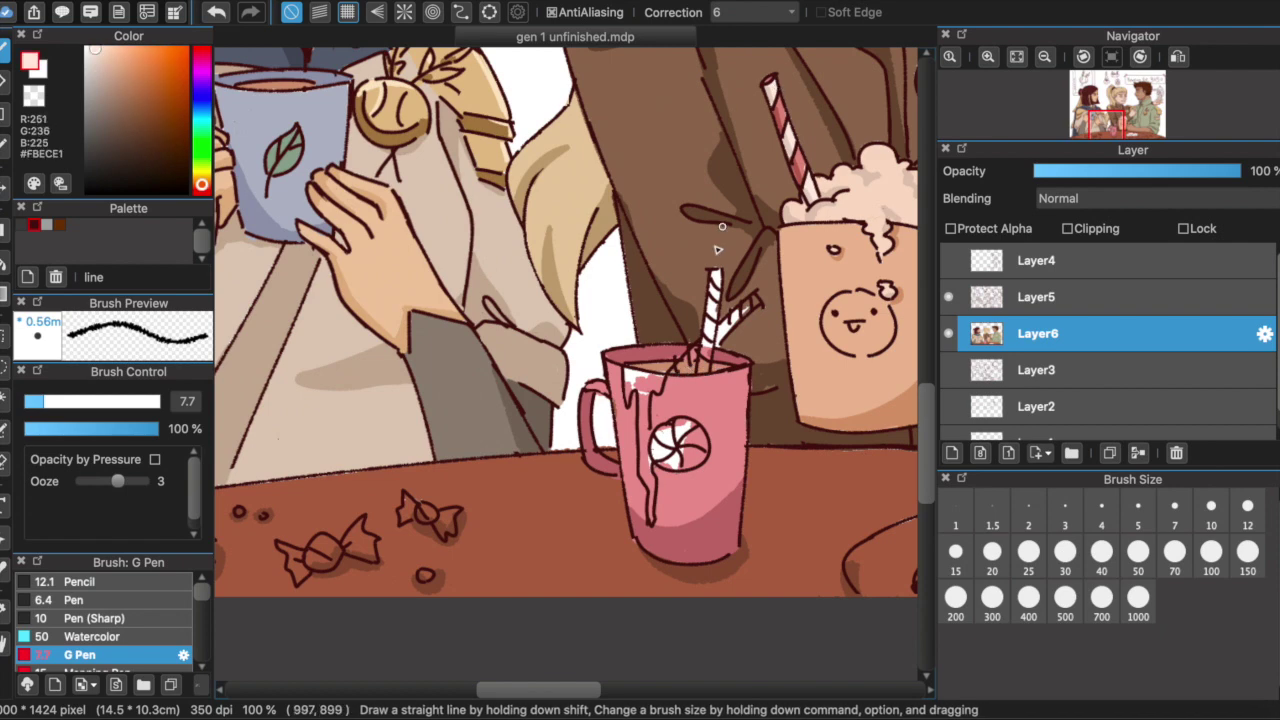
alt+click(786, 115)
drag(714, 320, 714, 272)
scroll(714, 300, up, 2)
scroll(714, 300, up, 2)
Colour the drink inside the pink mug light brown and shade it with #B68C6D.
alt+click(720, 307)
scroll(575, 393, down, 1)
alt+click(521, 452)
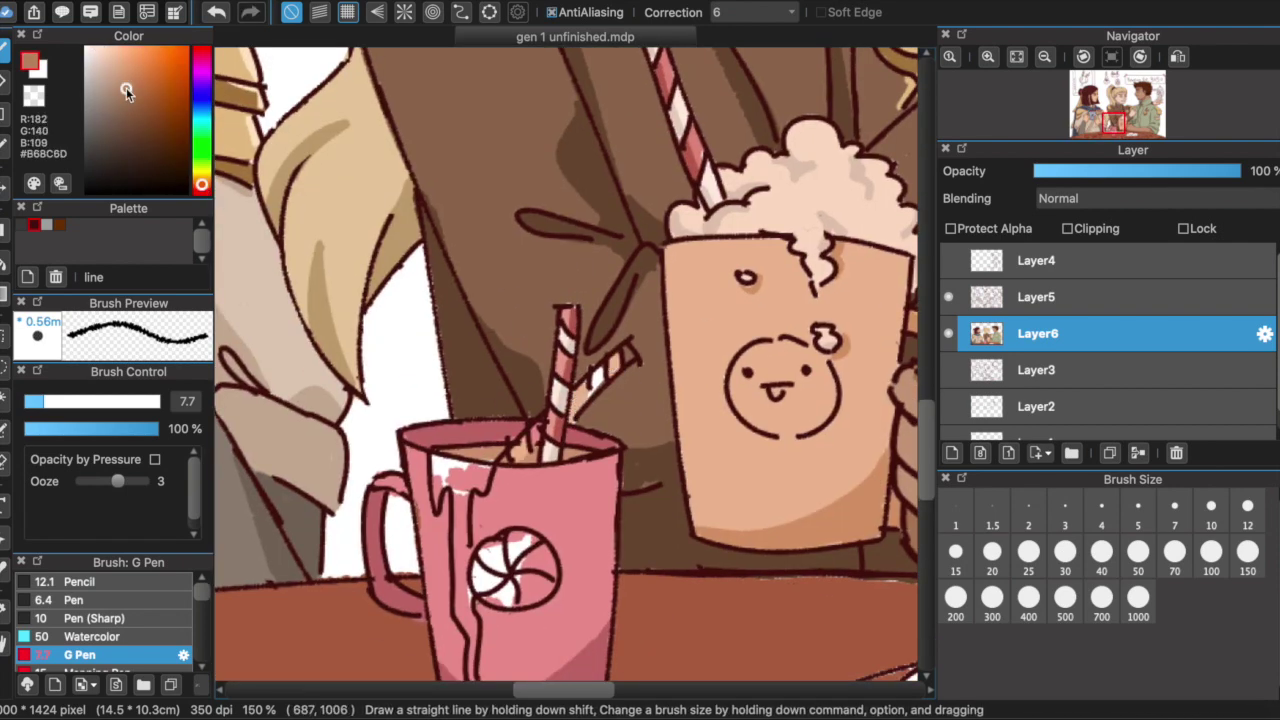
Paint the swirls of the pink mug's peppermint emblem with #B1675A and the drip down its side brown.
scroll(615, 345, down, 3)
alt+click(512, 407)
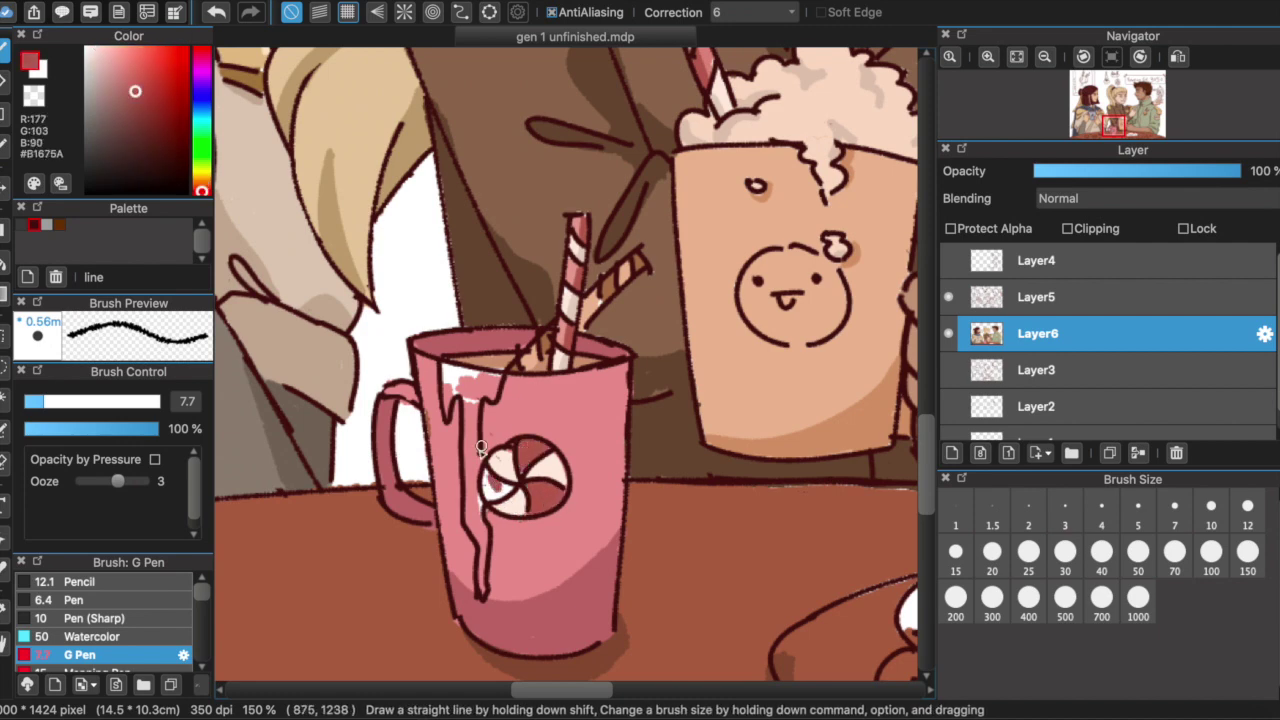
alt+click(415, 392)
Colour the pile of cookies with #D4A485 and the plate beneath them with #FBECE1.
scroll(482, 383, down, 5)
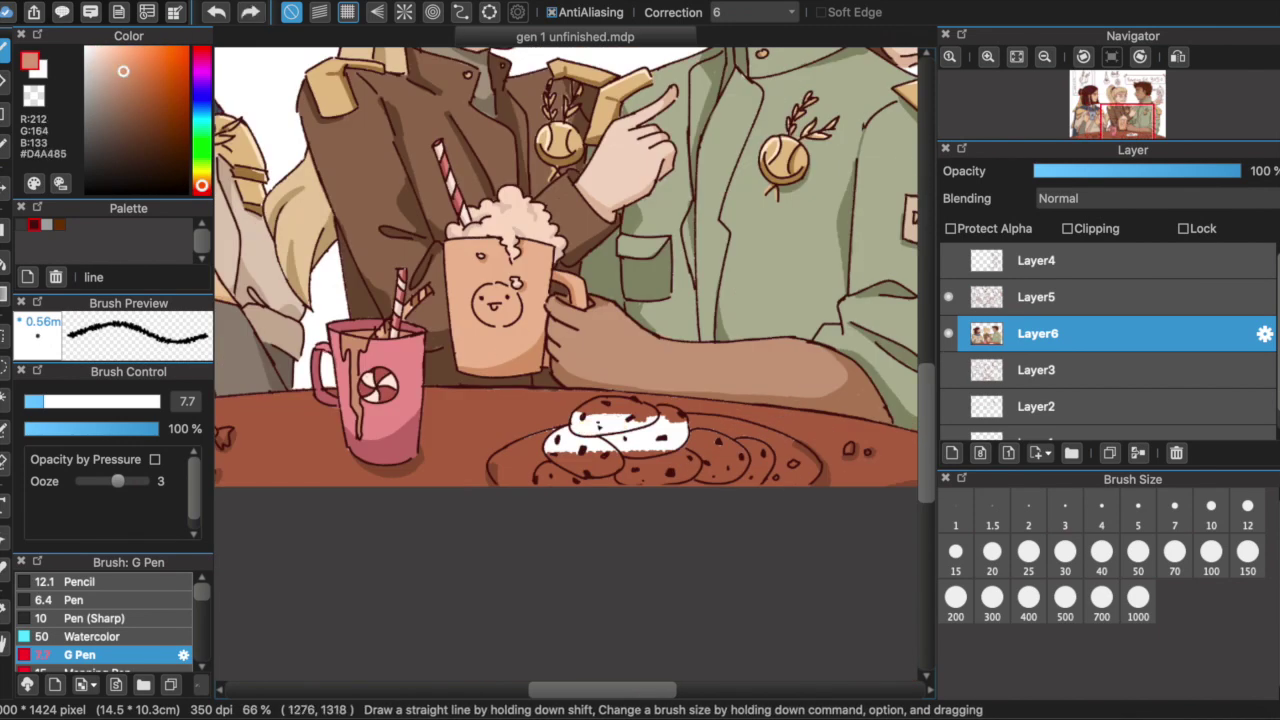
drag(600, 418, 640, 430)
alt+click(609, 460)
scroll(600, 440, left, 2)
alt+click(570, 458)
drag(765, 430, 760, 430)
scroll(760, 430, up, 3)
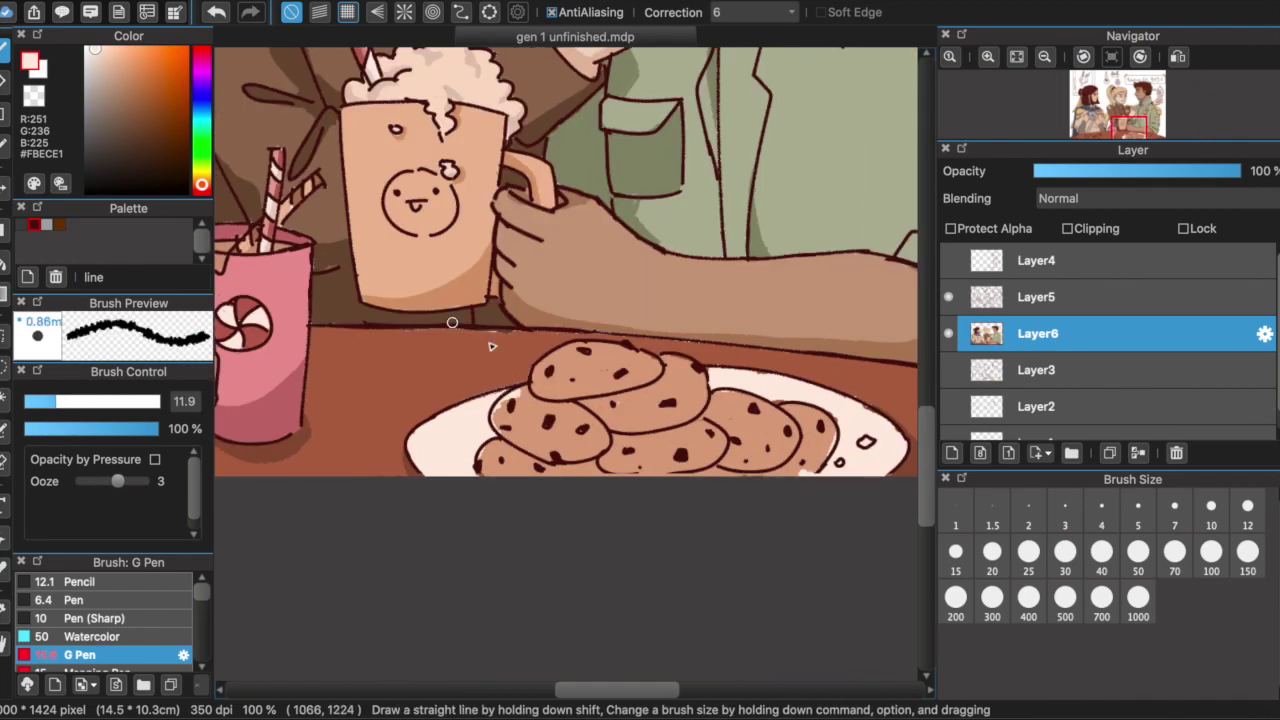
Shade the overlapping edges of the cookies with #BE845E using an 11.9 px brush.
alt+click(510, 404)
scroll(547, 314, left, 2)
scroll(547, 314, down, 1)
alt+click(418, 428)
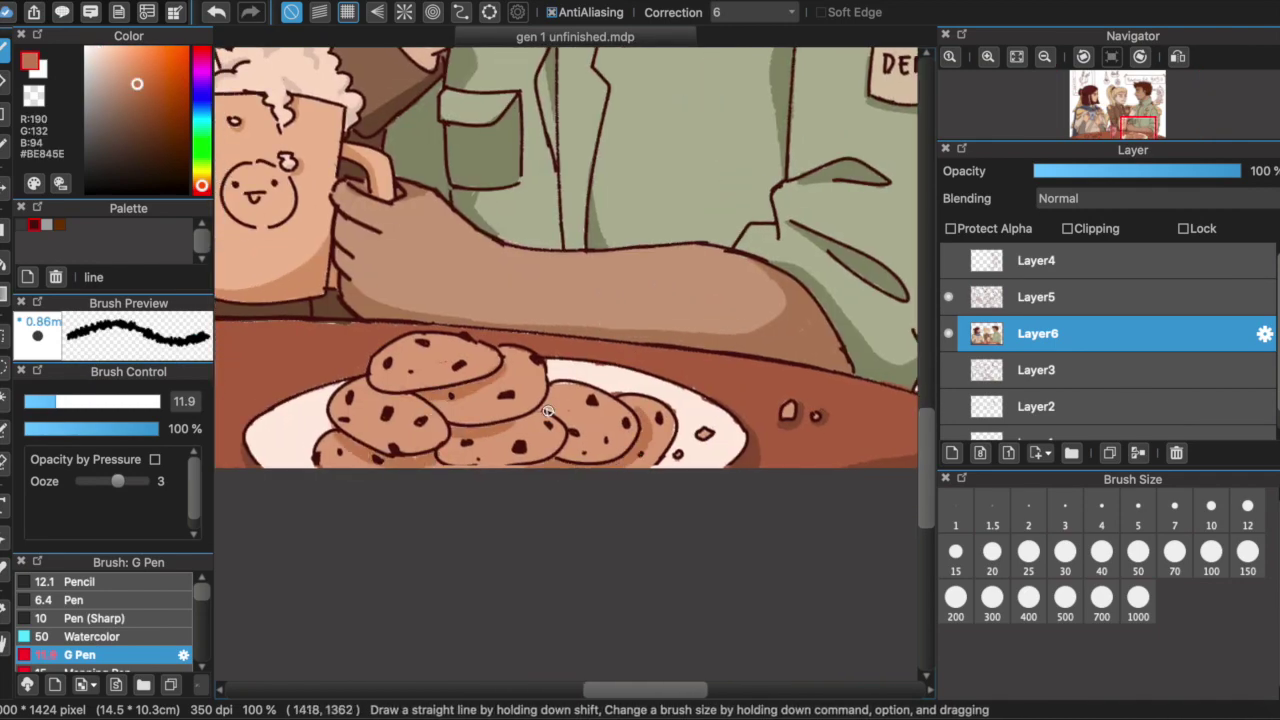
Shade the plate around the cookies with #DDC6B5 and refine its edges with a 3.9 px brush.
alt+click(418, 470)
scroll(418, 470, down, 2)
scroll(550, 400, up, 3)
scroll(550, 400, down, 2)
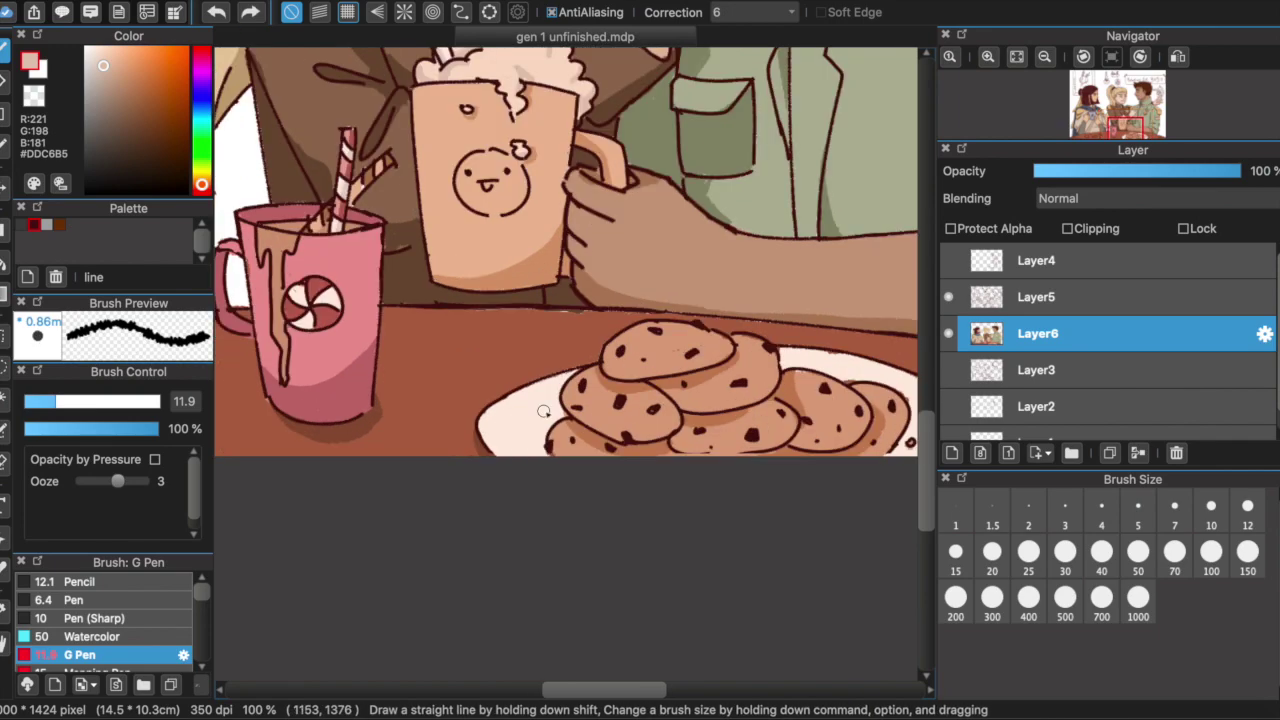
scroll(740, 372, right, 2)
scroll(799, 416, up, 3)
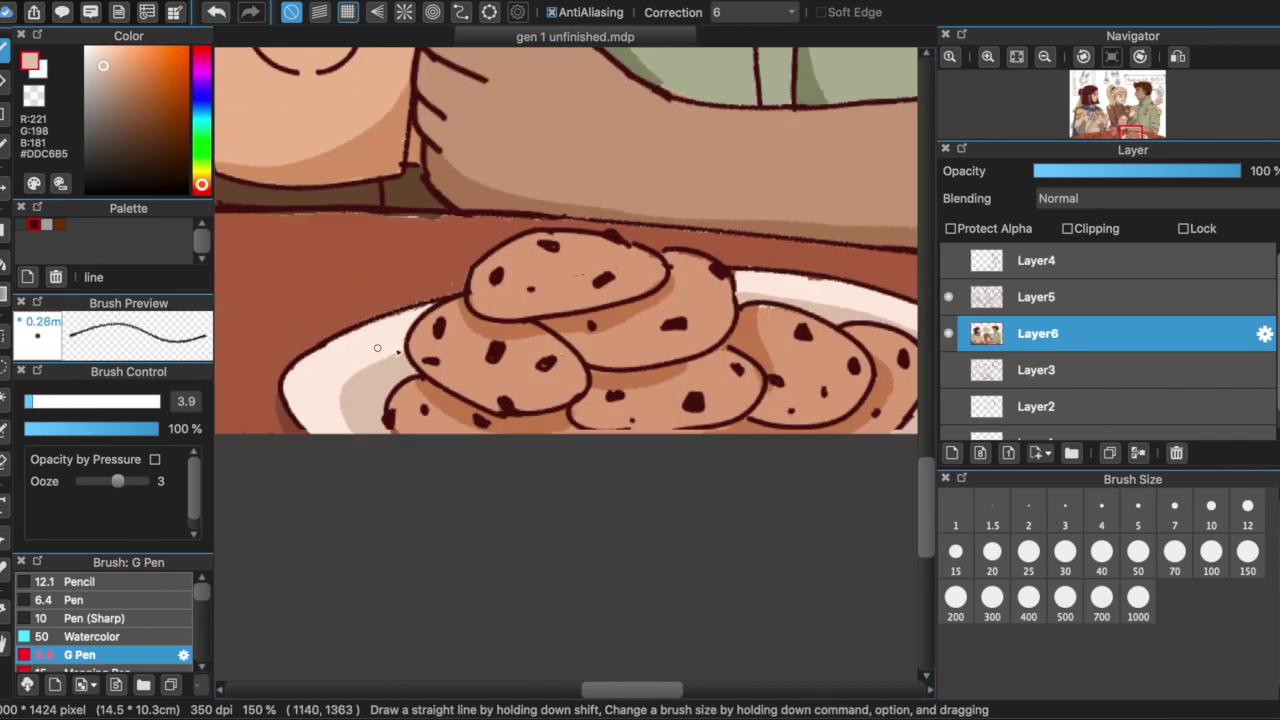
scroll(817, 411, down, 3)
Colour and shade the large wrapped candy in pale yellow #F8EDA4 and the small one in pale green #B1E6AC.
scroll(836, 393, up, 2)
scroll(600, 450, left, 5)
drag(495, 505, 515, 527)
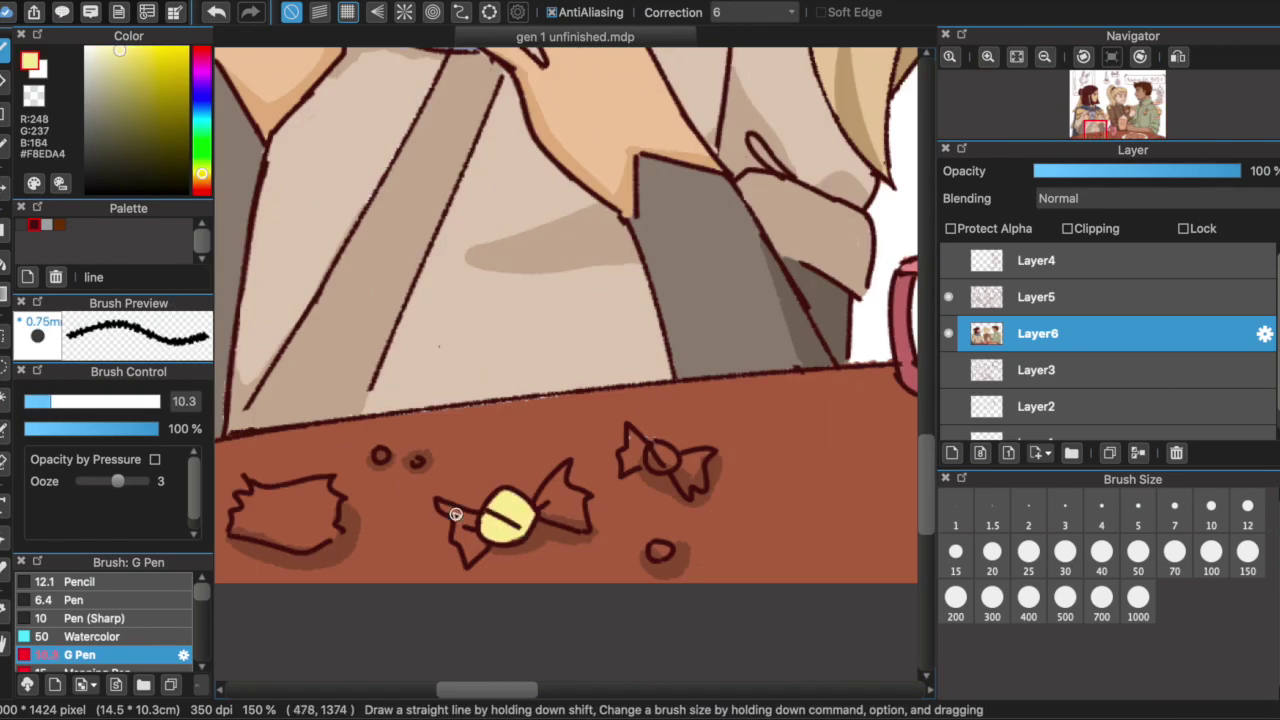
alt+click(660, 457)
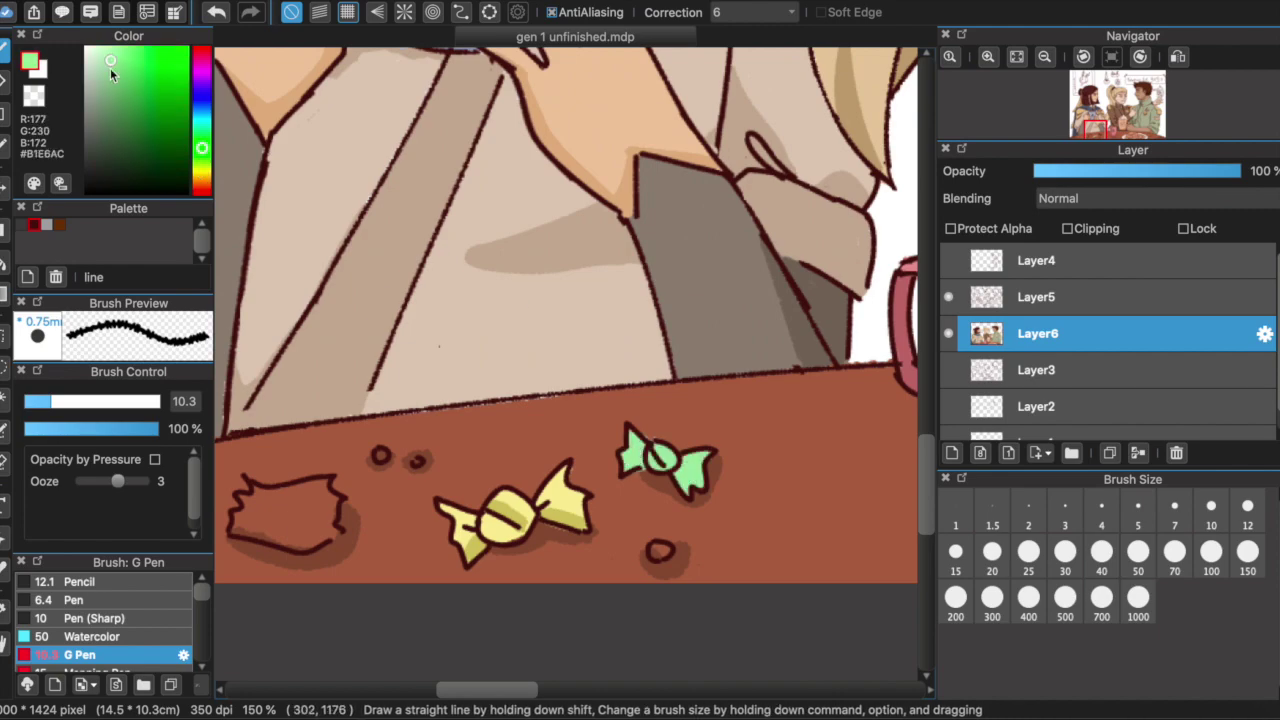
Colour the crumpled candy wrapper purple and shade its lower edge with #BD83C7.
click(202, 74)
scroll(560, 400, left, 4)
mouse_move(480, 515)
mouse_down()
mouse_move(443, 514)
mouse_move(419, 531)
mouse_up()
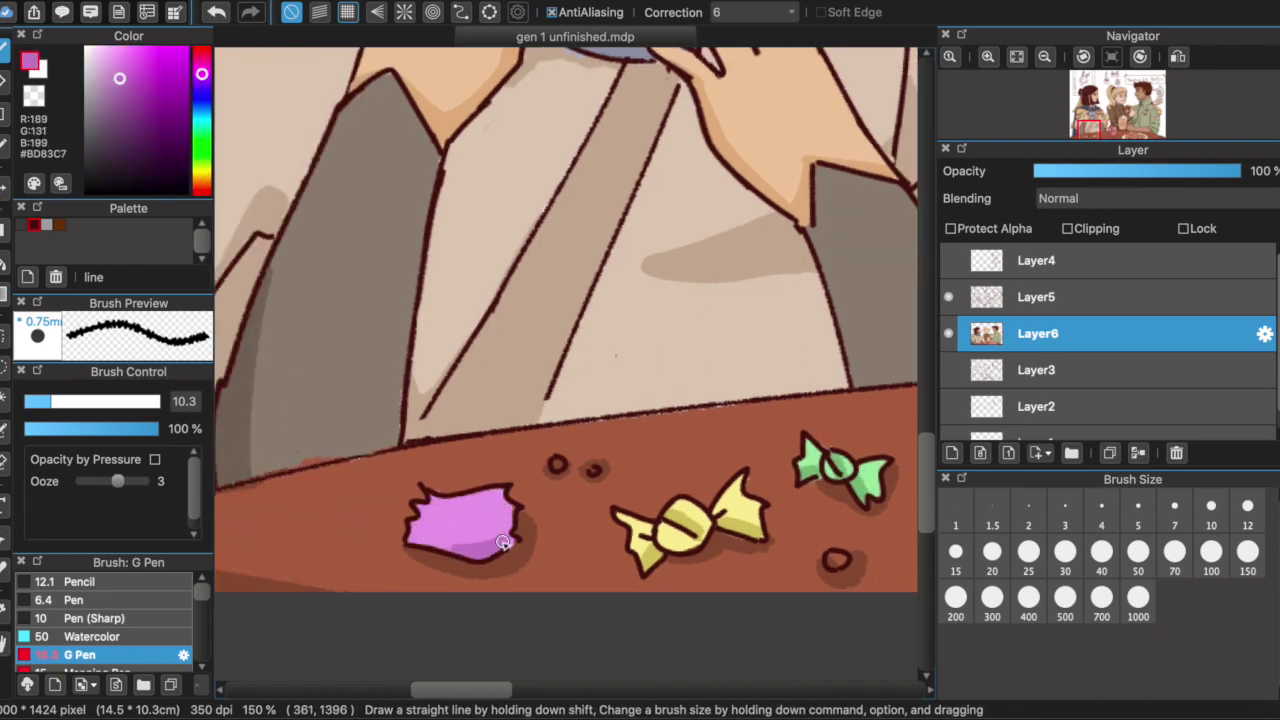
Fill the whole wall behind the characters with a muted reddish brown.
scroll(560, 400, down, 3)
scroll(560, 400, left, 3)
scroll(560, 400, down, 5)
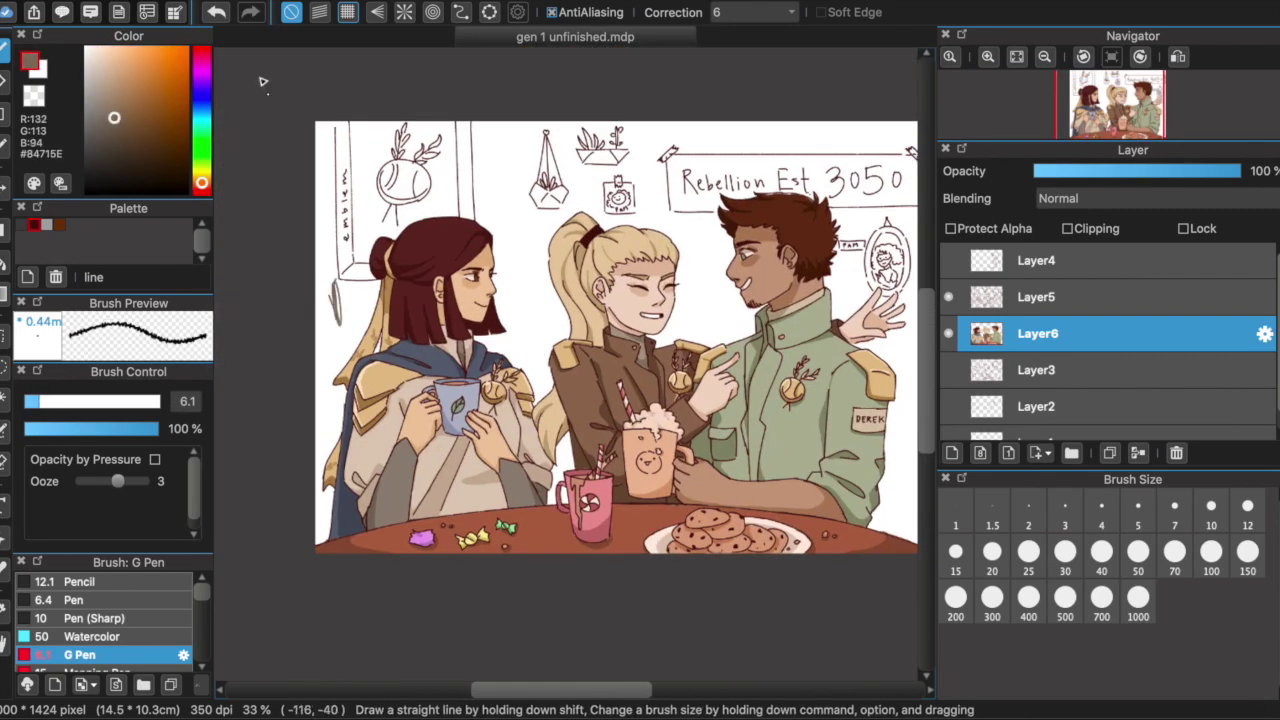
drag(643, 257, 457, 263)
click(531, 451)
Paint the frame of the large emblem poster brown with #875937 using a 21 px brush.
scroll(551, 183, up, 2)
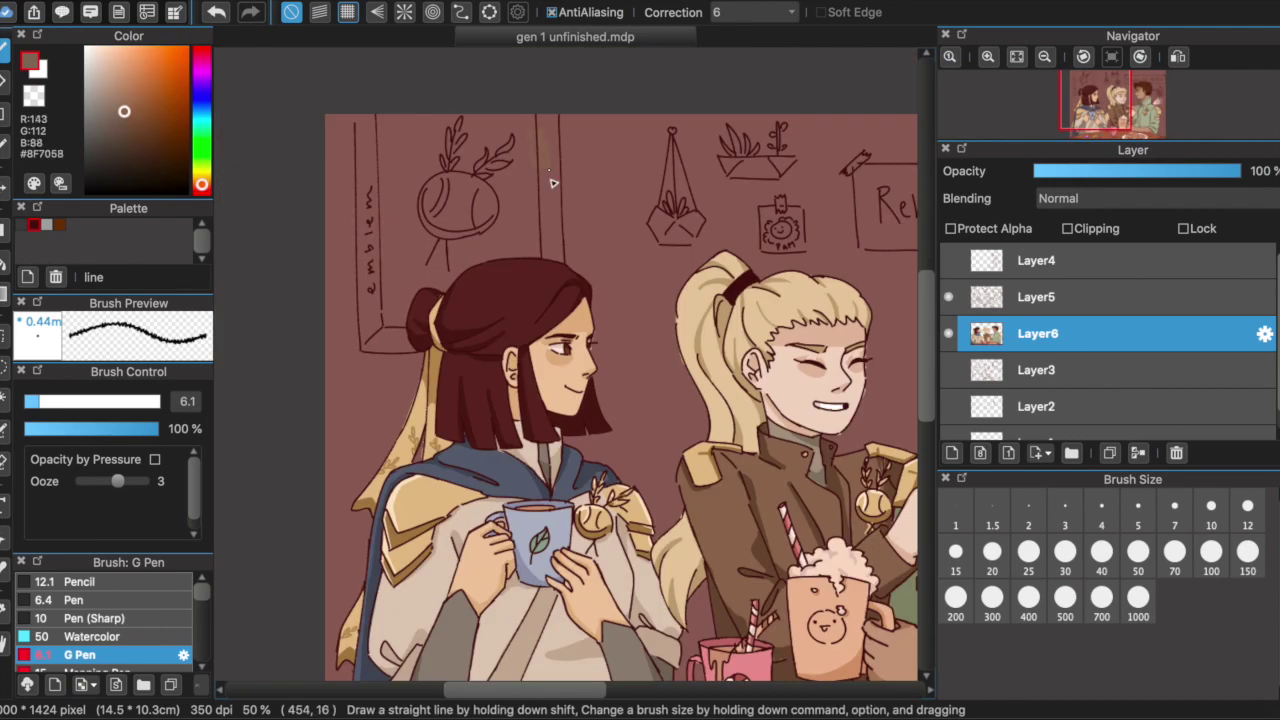
click(83, 401)
drag(367, 116, 393, 338)
scroll(548, 254, down, 2)
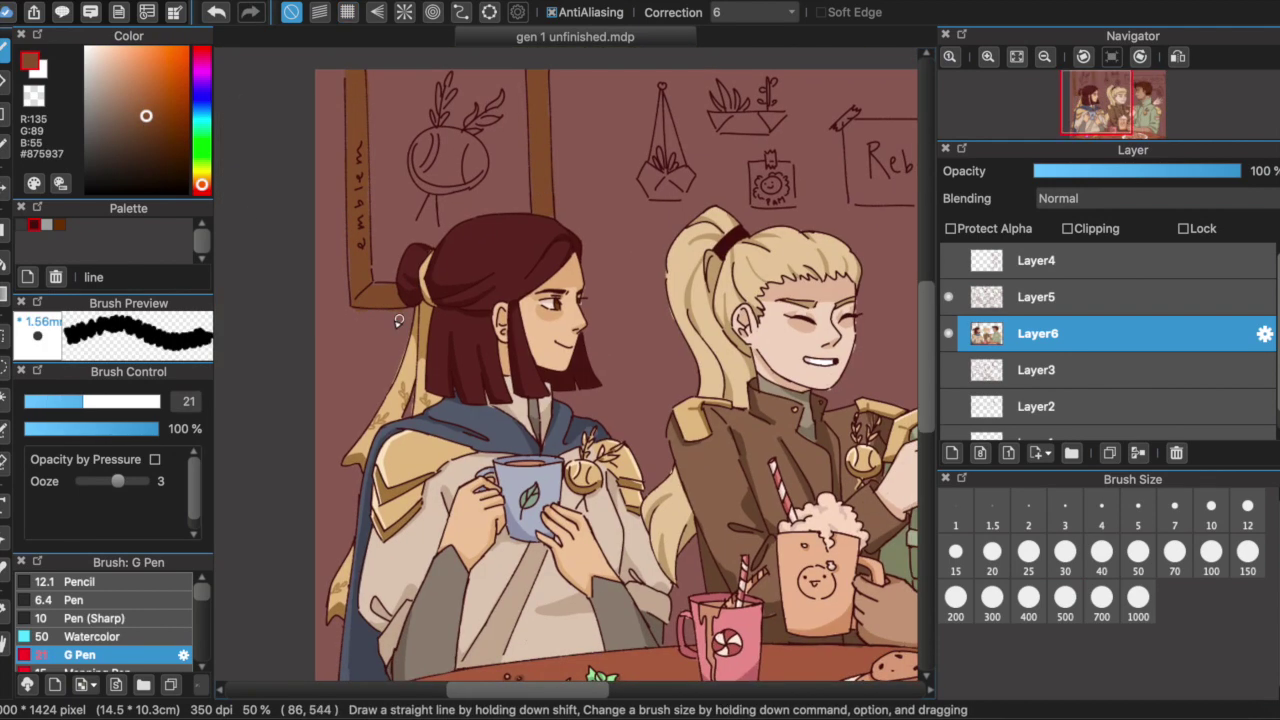
Colour the "Rebellion Est 3050" banner with #DCC2AE and the hanging and wall planters in light and mid grey.
scroll(500, 200, right, 5)
scroll(585, 125, right, 5)
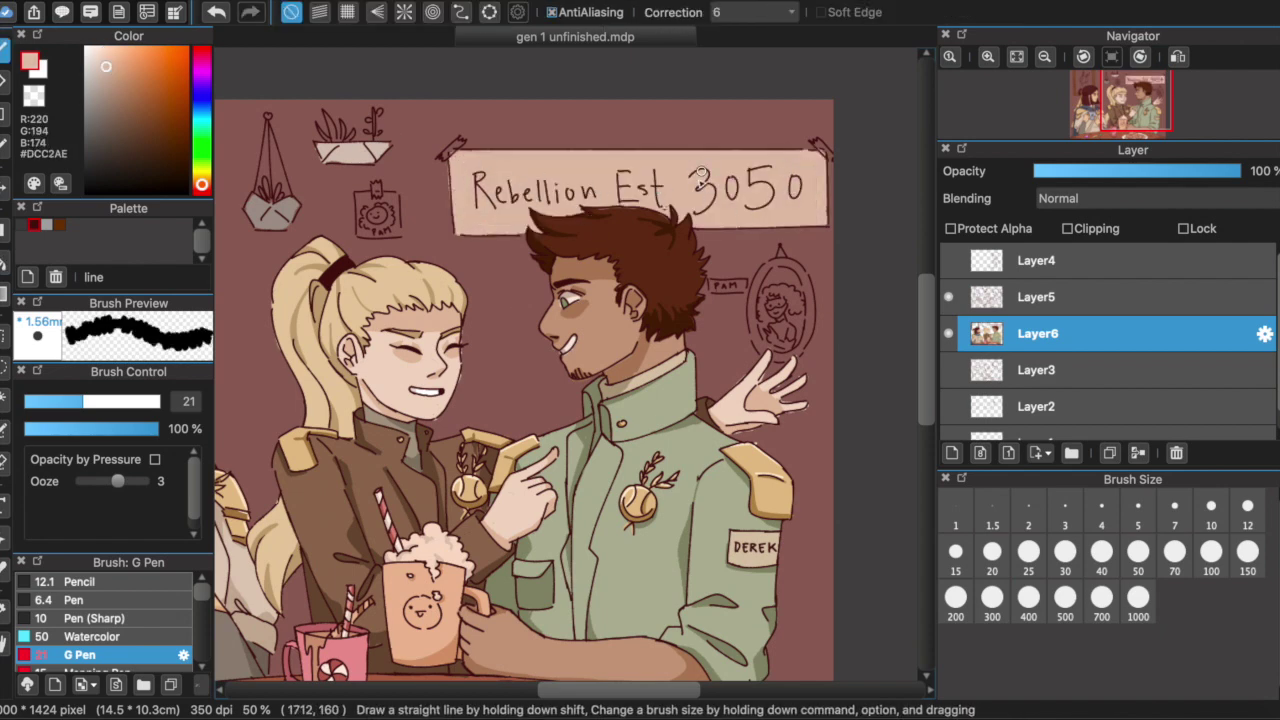
scroll(600, 300, left, 5)
scroll(600, 300, right, 8)
Paint the oval portrait's frame brown with #875937 around the raised hand.
alt+click(634, 272)
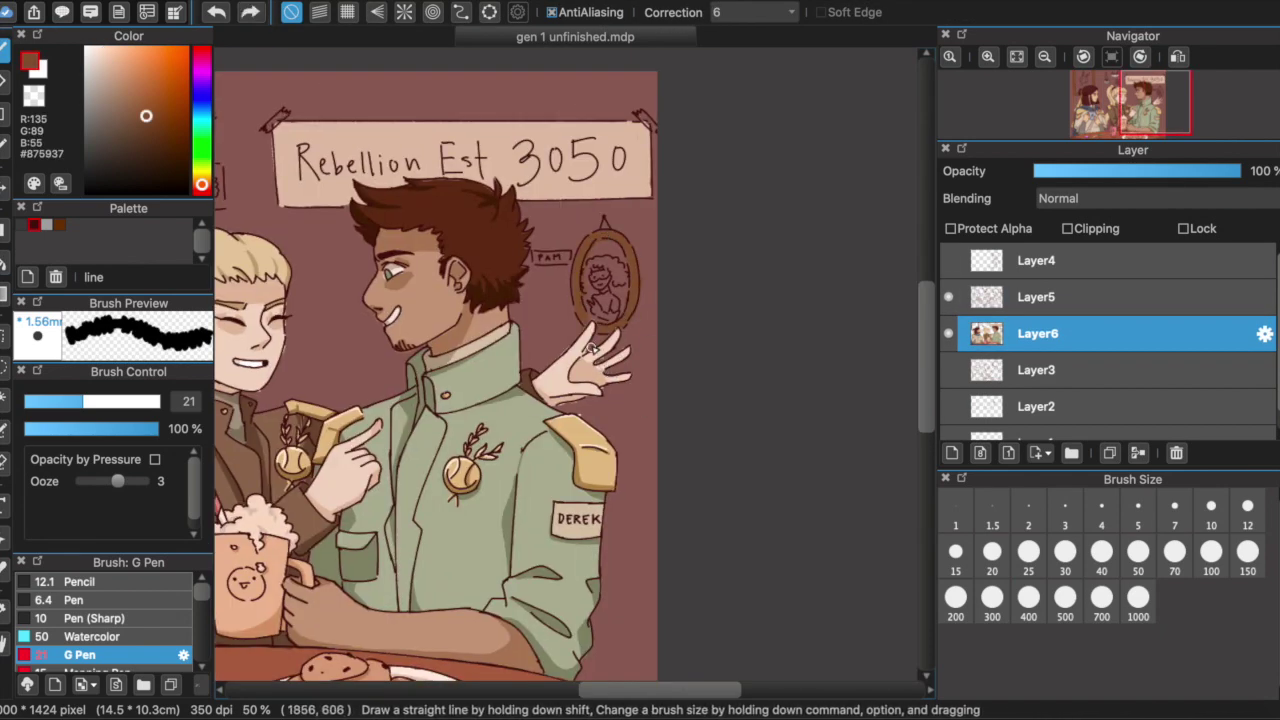
drag(621, 345, 600, 345)
scroll(610, 340, up, 3)
Colour the tape strips on the banner's corners with #CCC5C0 using a 16 px brush.
scroll(560, 250, down, 2)
alt+click(530, 170)
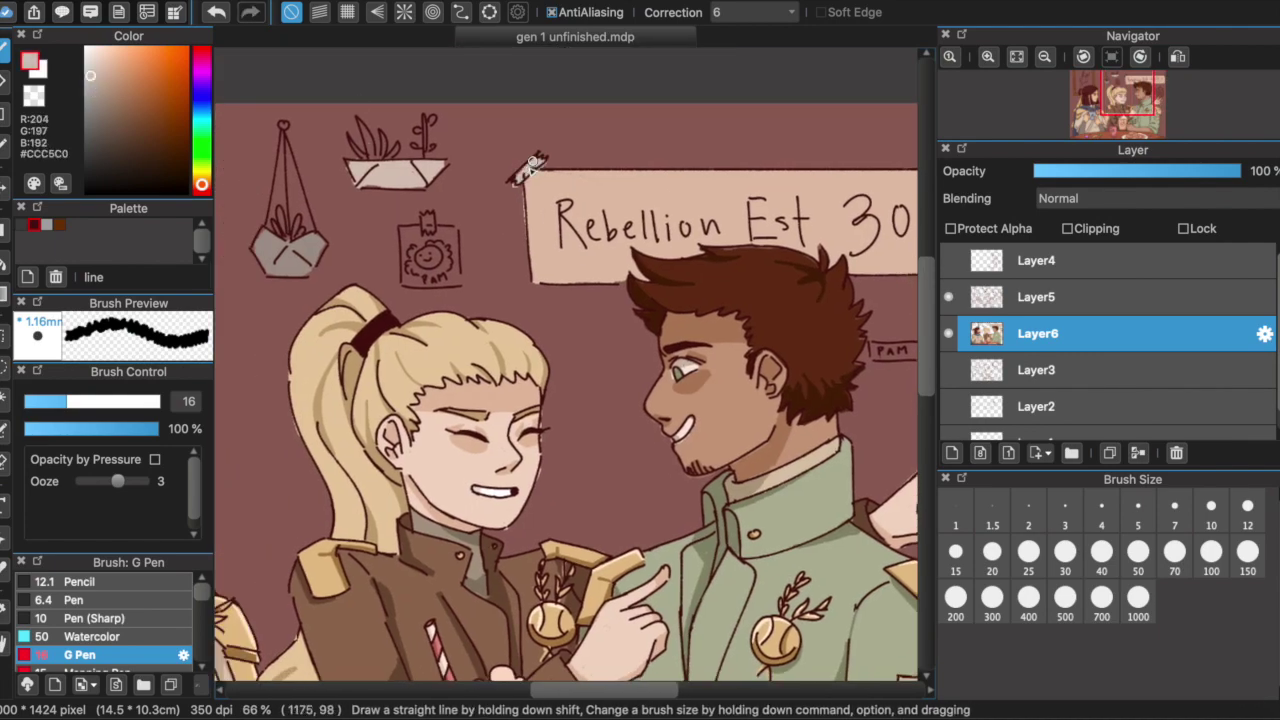
scroll(575, 390, down, 1)
scroll(575, 390, up, 1)
Colour the smiling-face note on the wall yellow with #EAD35D and its tape strip light grey.
scroll(575, 390, left, 5)
click(201, 175)
click(146, 57)
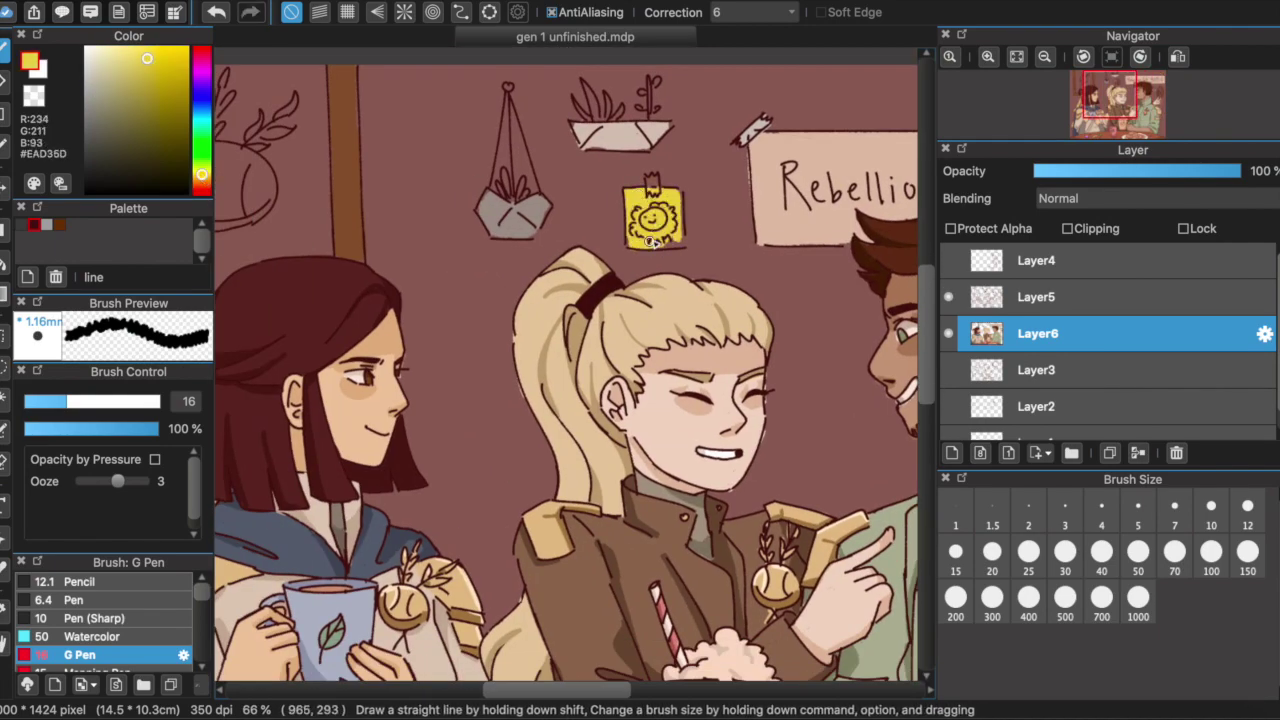
alt+click(619, 177)
Colour the poster's ball-and-leaves emblem with #DFC192 and shade its rim with #B6905C.
scroll(575, 360, left, 5)
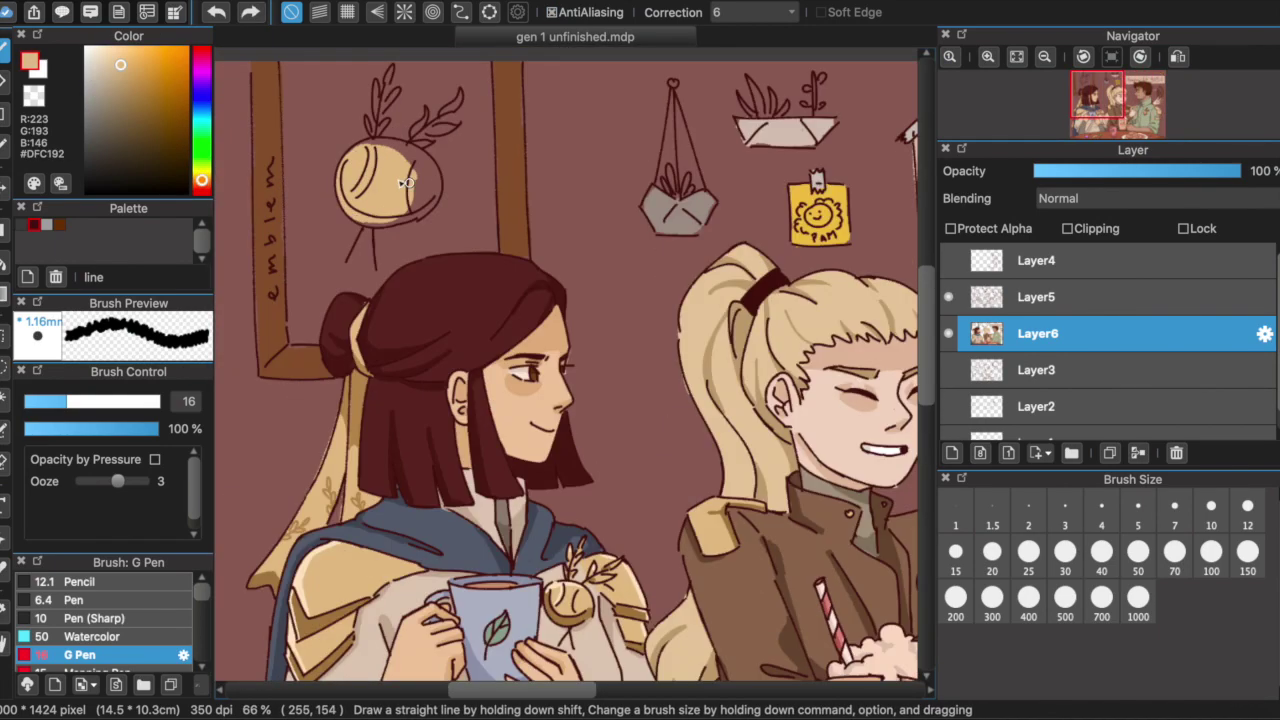
drag(368, 124, 432, 125)
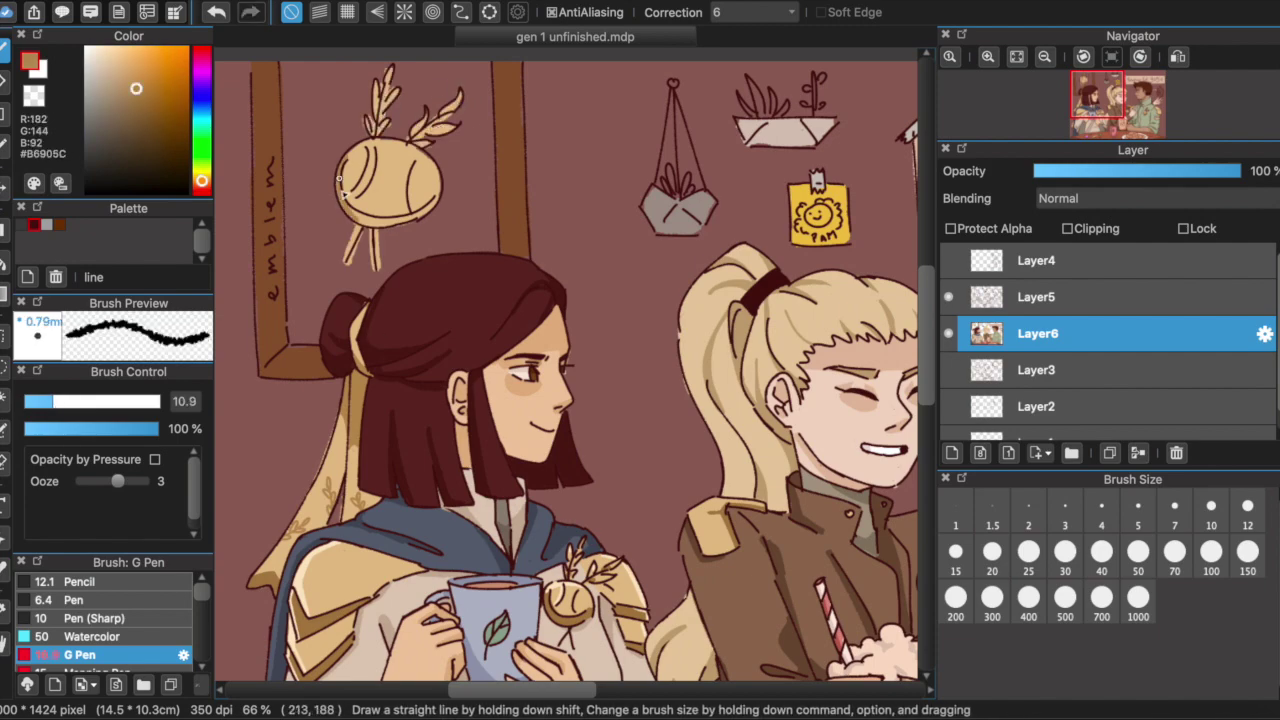
scroll(575, 360, down, 3)
scroll(575, 360, right, 3)
Fill the poster background around the emblem with #D4C4B8.
scroll(575, 360, left, 4)
scroll(575, 360, up, 5)
click(97, 71)
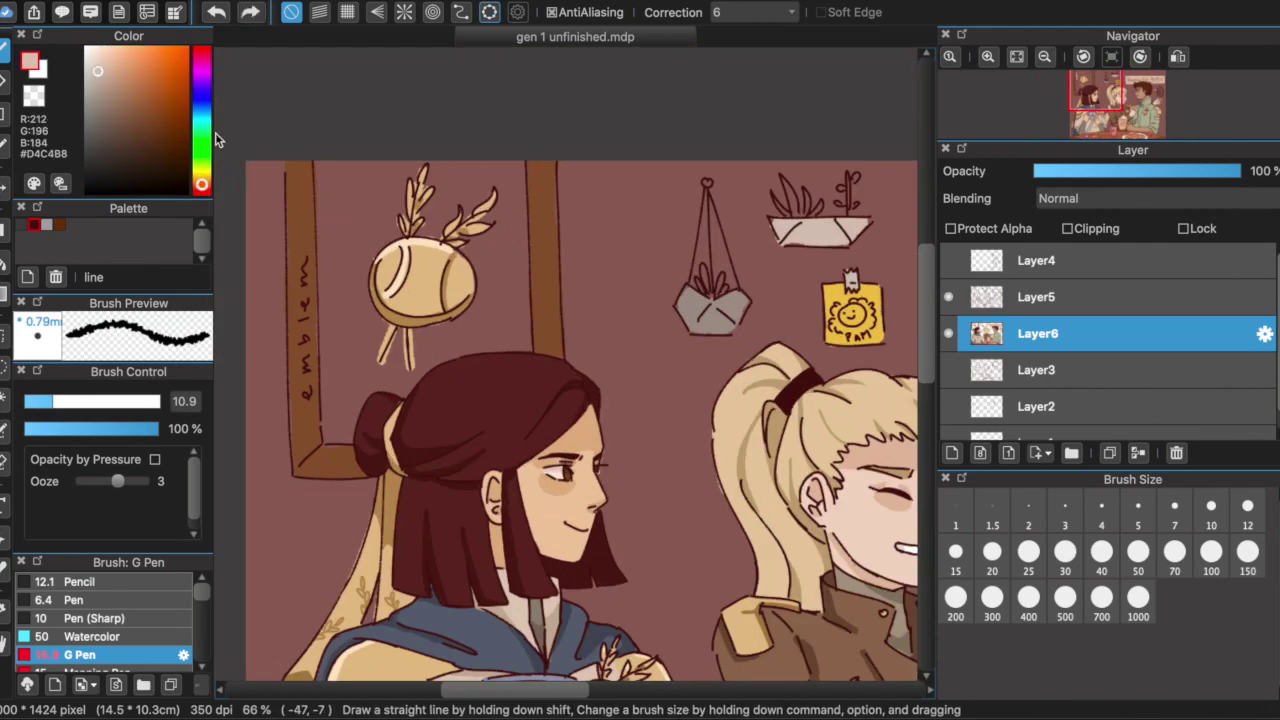
scroll(575, 360, down, 3)
Shade the facets of both planters and colour the hanging succulent pale green.
scroll(389, 185, up, 2)
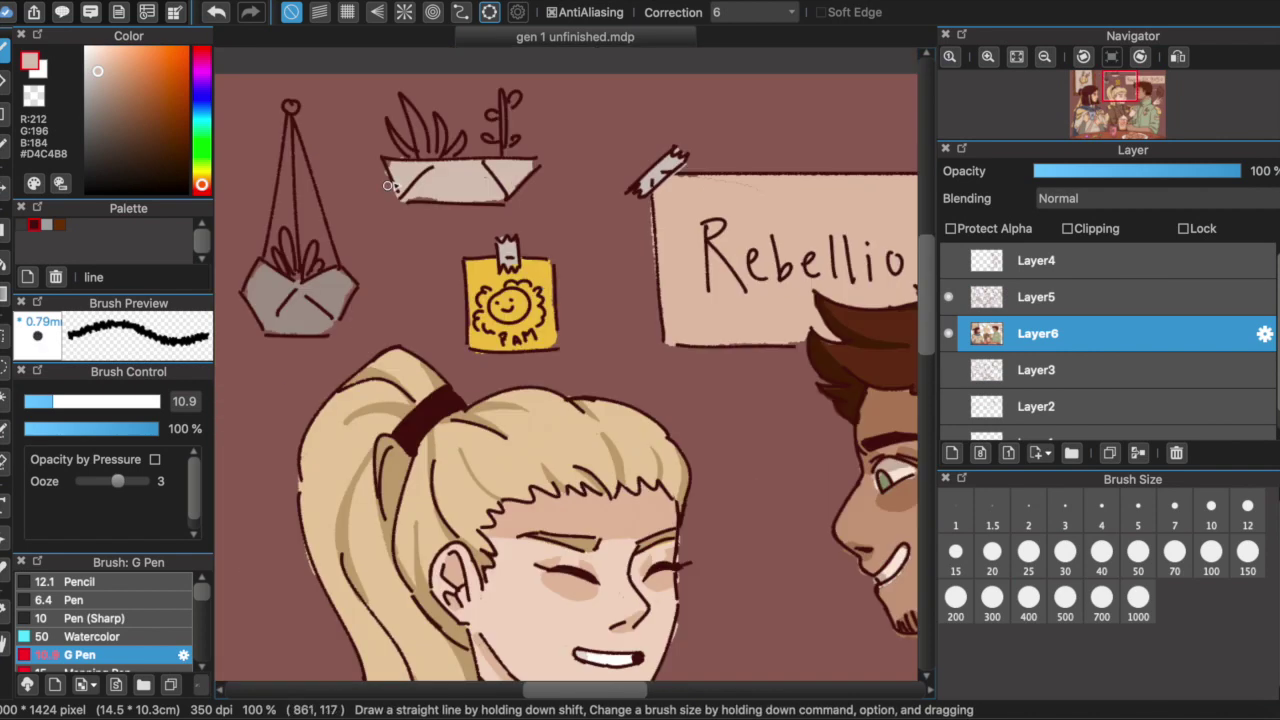
alt+click(285, 243)
mouse_move(285, 243)
mouse_down()
mouse_move(410, 225)
mouse_move(420, 300)
mouse_up()
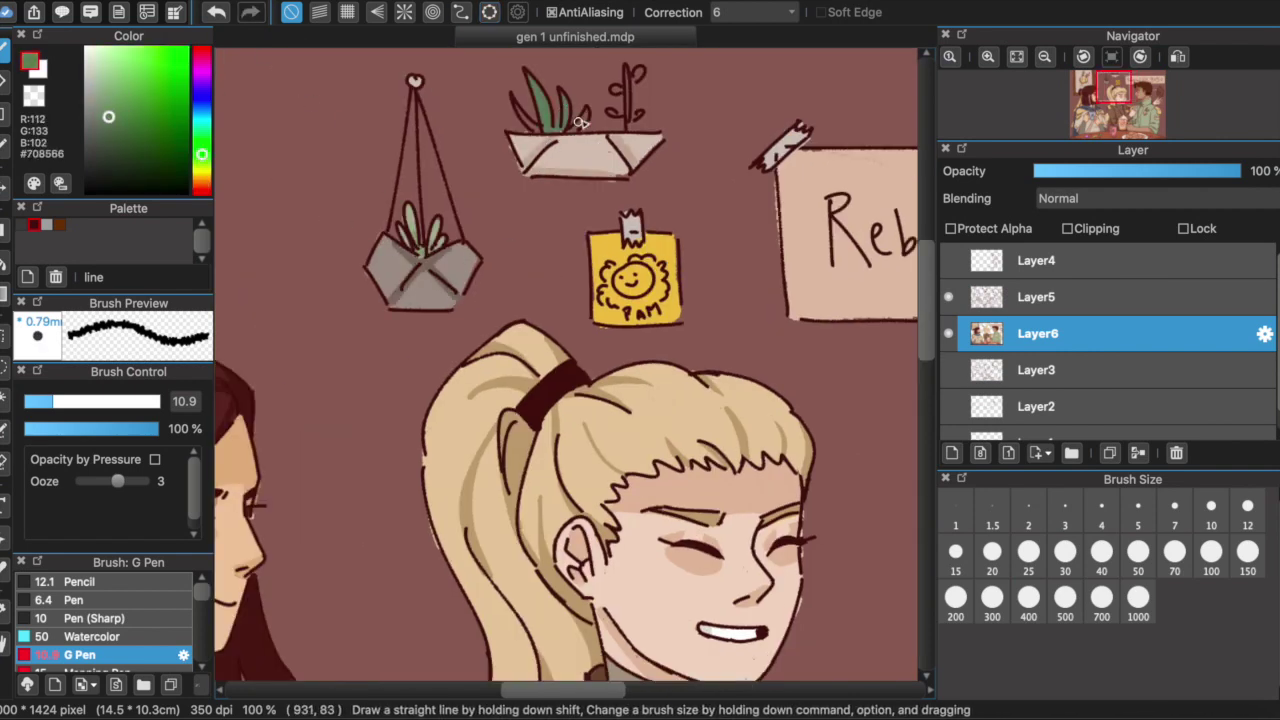
Colour the spiky leaves in the wall planter green with #708566 and the stemmed plant beside them red.
drag(483, 119, 399, 181)
alt+click(545, 150)
alt+click(478, 186)
drag(478, 186, 560, 130)
Paint cast shadows on the wall beside the frames, planters, note and banner with #77524A.
alt+click(509, 354)
drag(509, 354, 502, 218)
scroll(515, 210, down, 3)
scroll(502, 218, up, 1)
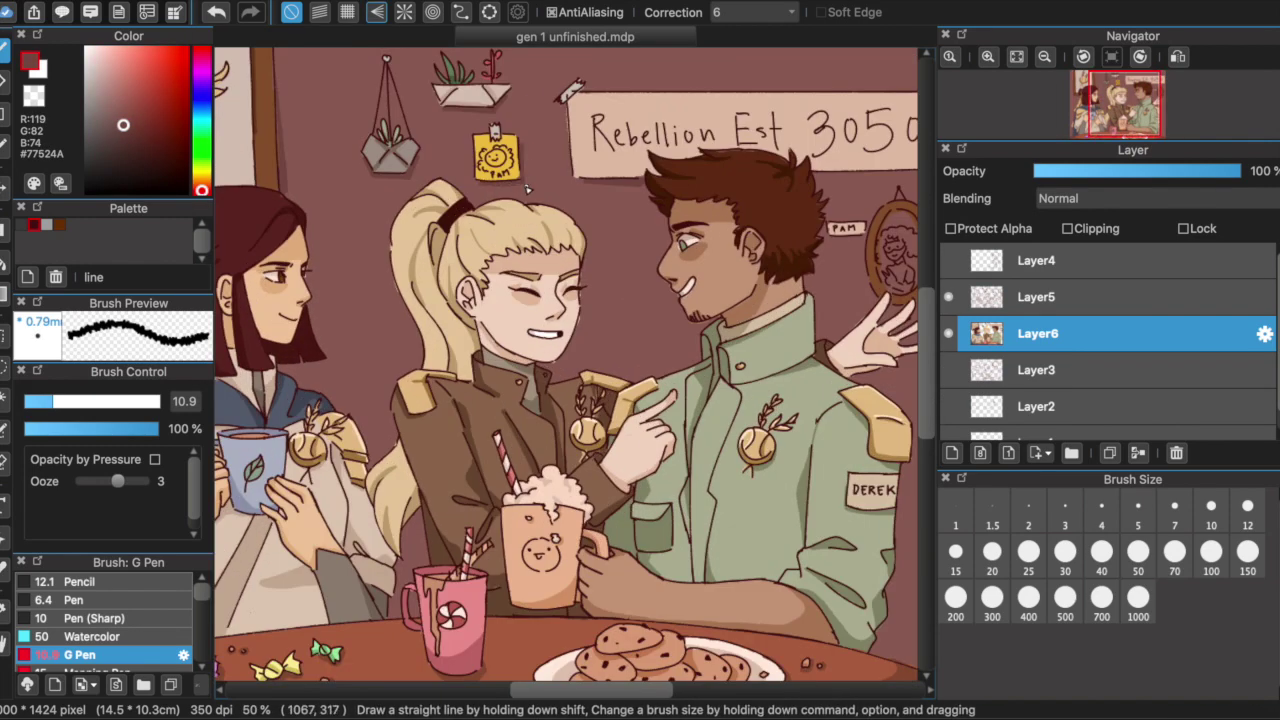
Colour the woman in the oval portrait with dark hair, brown skin and orange goggles, and her clothing with #9A542C.
drag(884, 303, 617, 276)
scroll(715, 192, up, 1)
alt+click(715, 192)
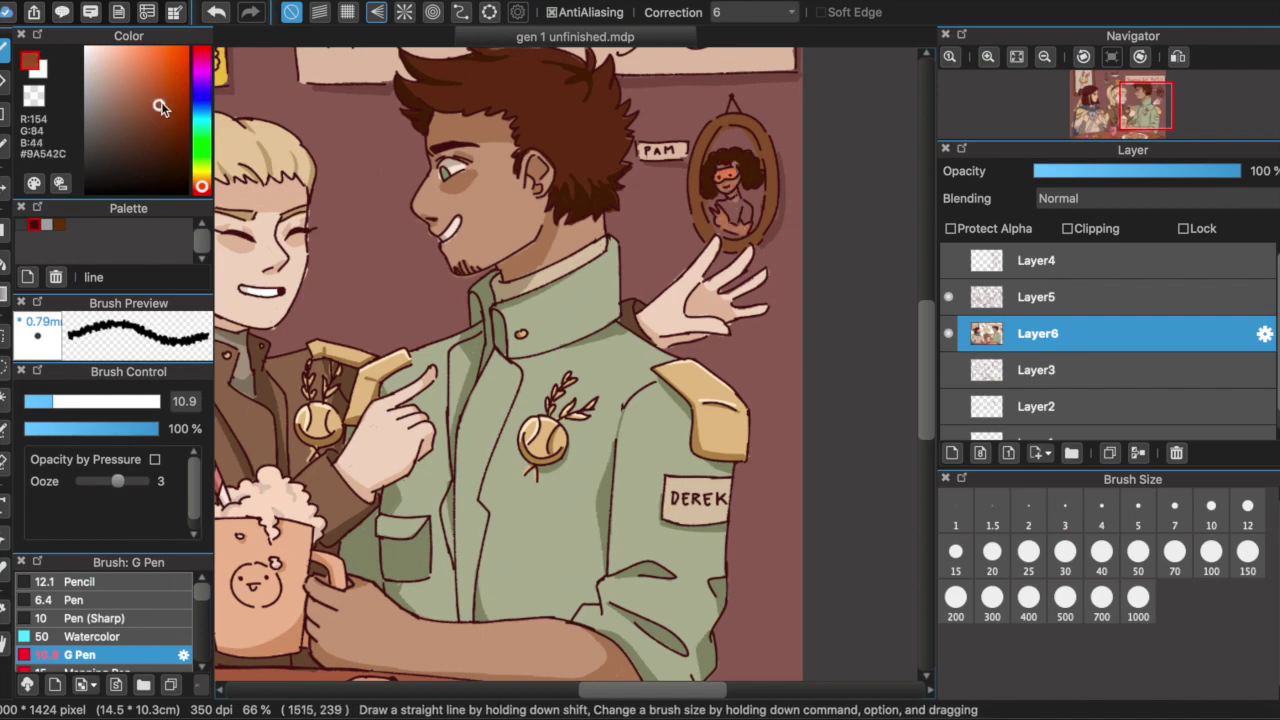
scroll(662, 150, up, 1)
Fill the background inside the oval portrait with #D4C4B8 around the woman's hair and clothing.
alt+click(662, 150)
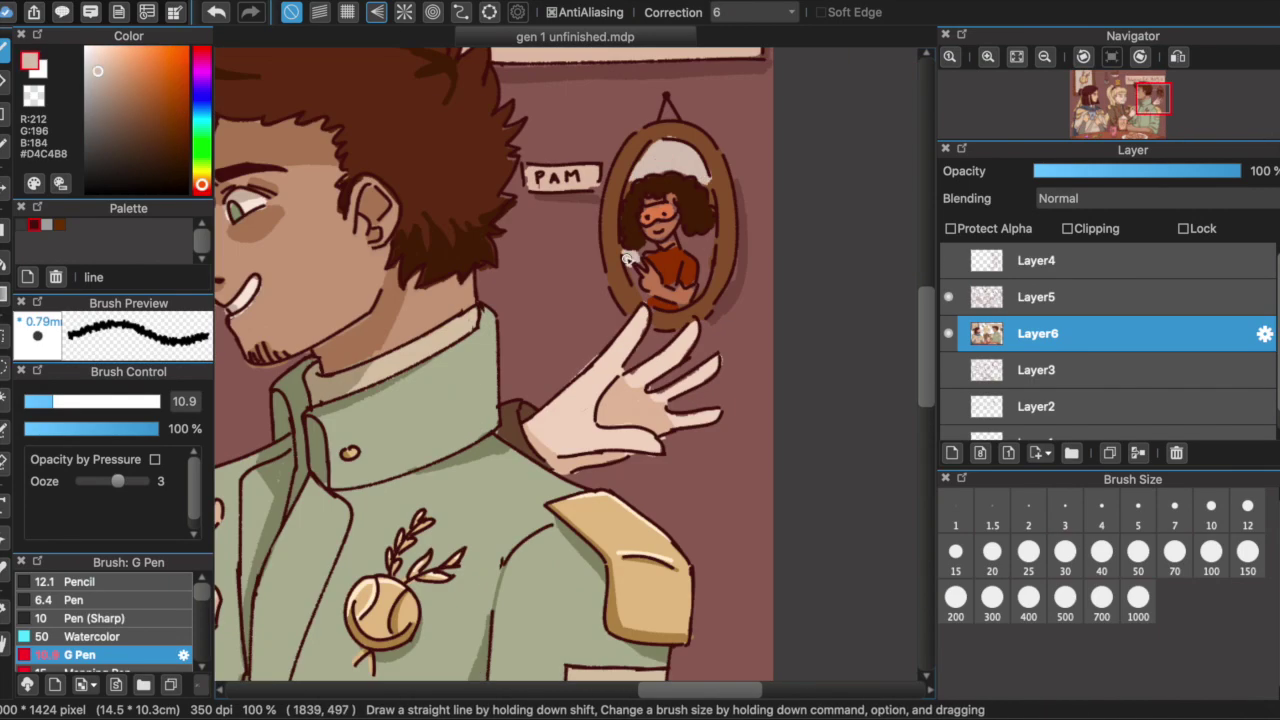
drag(705, 257, 549, 262)
scroll(690, 255, down, 1)
scroll(549, 262, up, 2)
alt+click(549, 262)
alt+click(549, 262)
scroll(549, 262, down, 2)
drag(600, 120, 479, 253)
Add a new layer beneath Layer6 and paint shadows with #77524A on the wall behind the characters.
scroll(479, 253, down, 3)
alt+click(437, 390)
key(ctrl+shift+n)
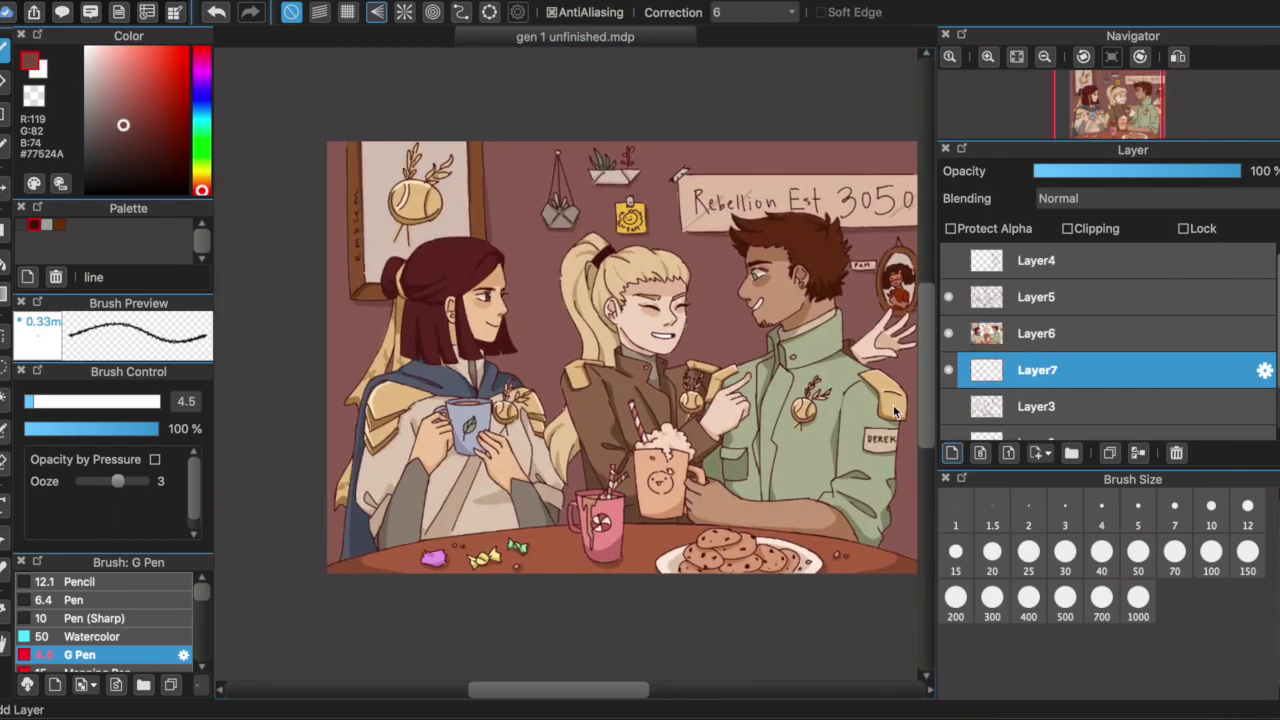
drag(437, 390, 437, 390)
drag(870, 352, 891, 479)
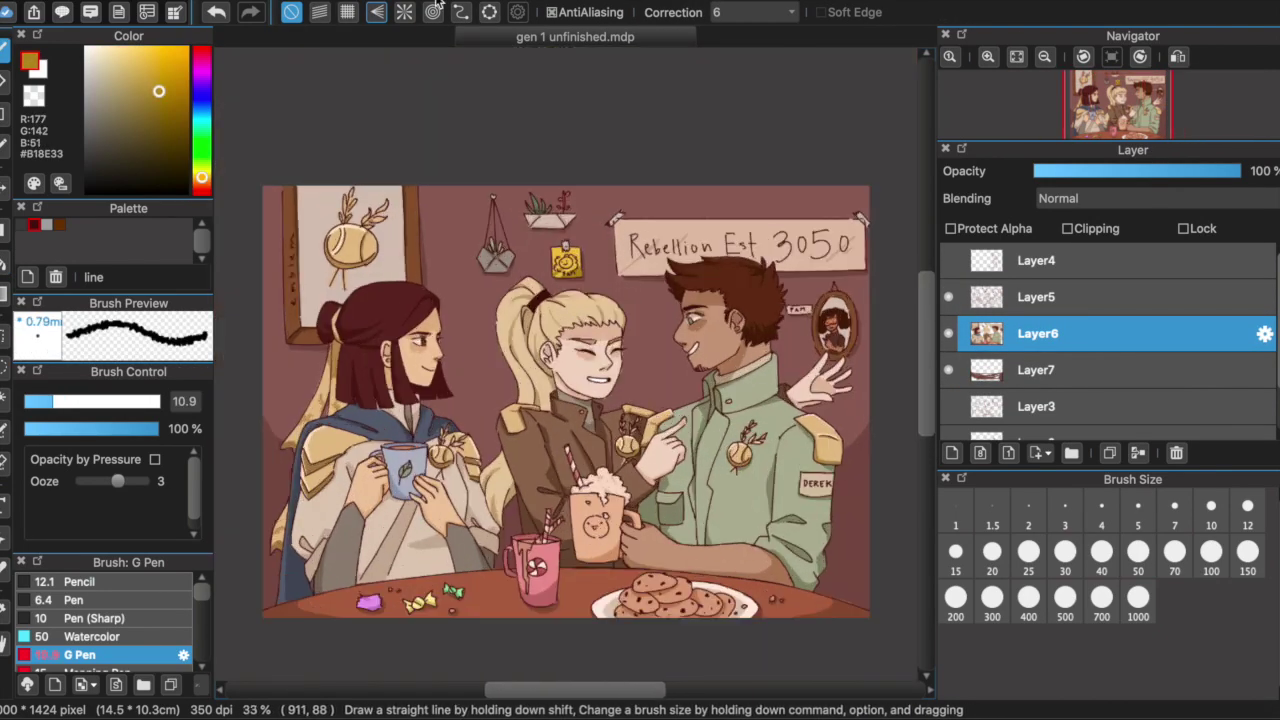
Add a new layer above Layer5 and draw sagging string-light wires in #441410 across the upper part of the wall.
key(ctrl+shift+n)
click(33, 226)
drag(265, 236, 718, 188)
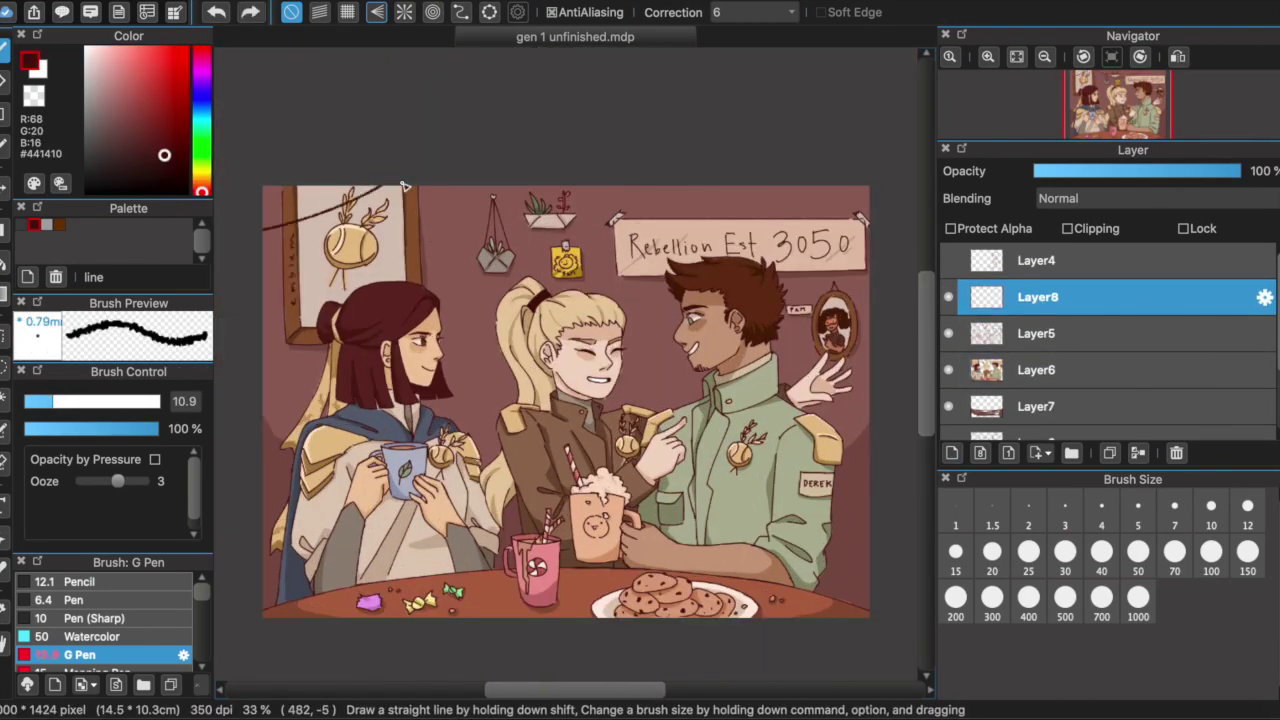
drag(265, 278, 704, 190)
Dot white #FFFFFF bulbs along the string-light wires with the G Pen at size 27.
key(super+plus)
click(91, 57)
click(86, 47)
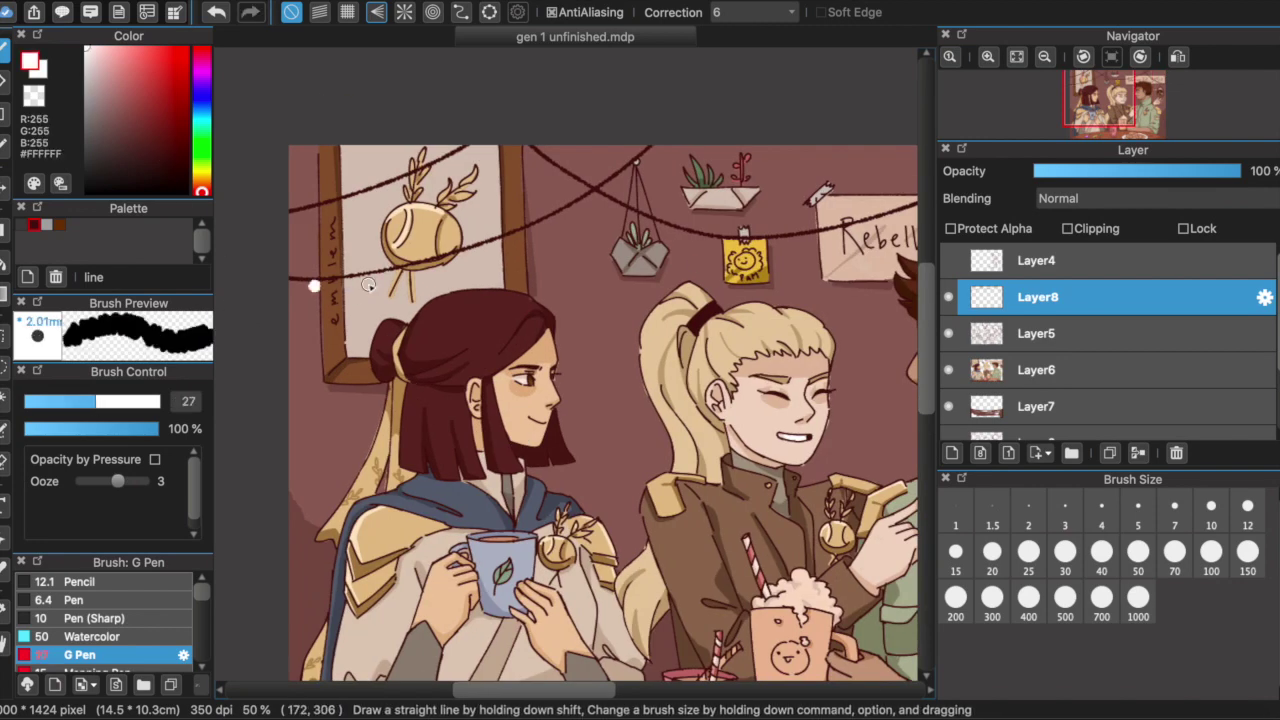
scroll(309, 216, right, 10)
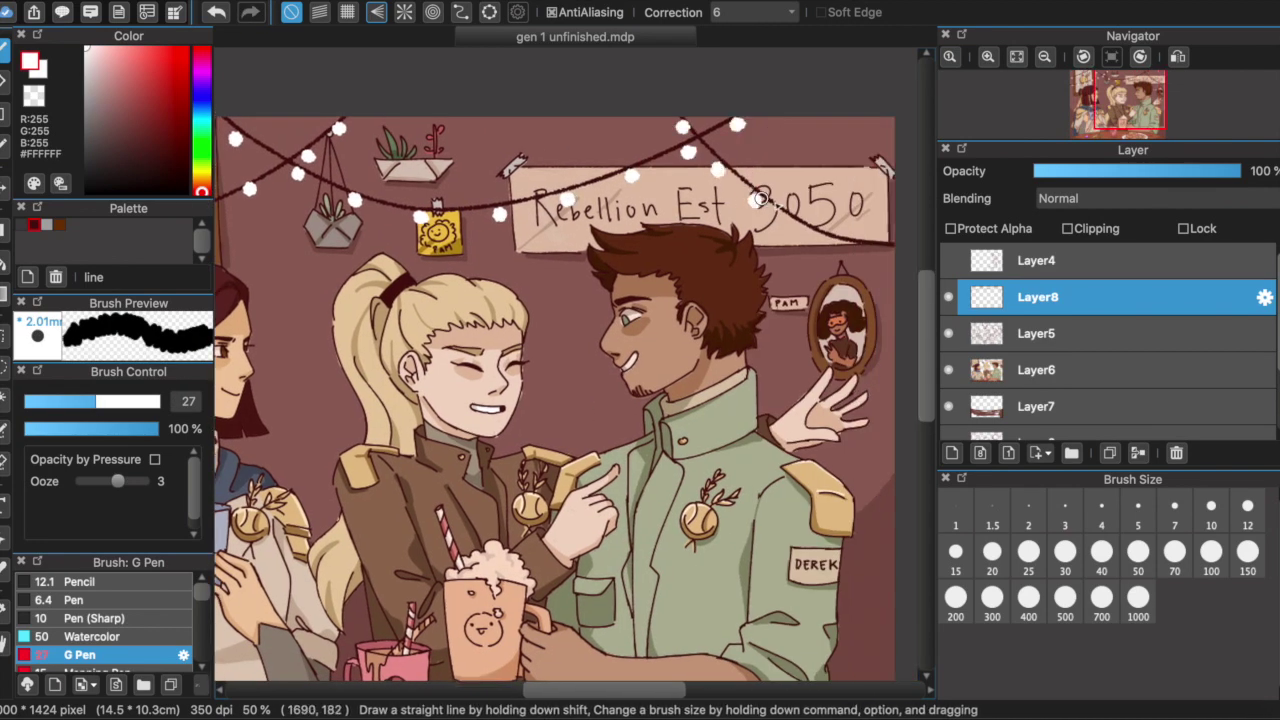
Add a new layer beneath Layer8 and airbrush red #FF7464 glows at size 100 around some of the bulbs.
key(super+minus)
scroll(100, 620, down, 3)
key(super+shift+n)
key(super+plus)
click(87, 653)
click(148, 47)
key(super+plus)
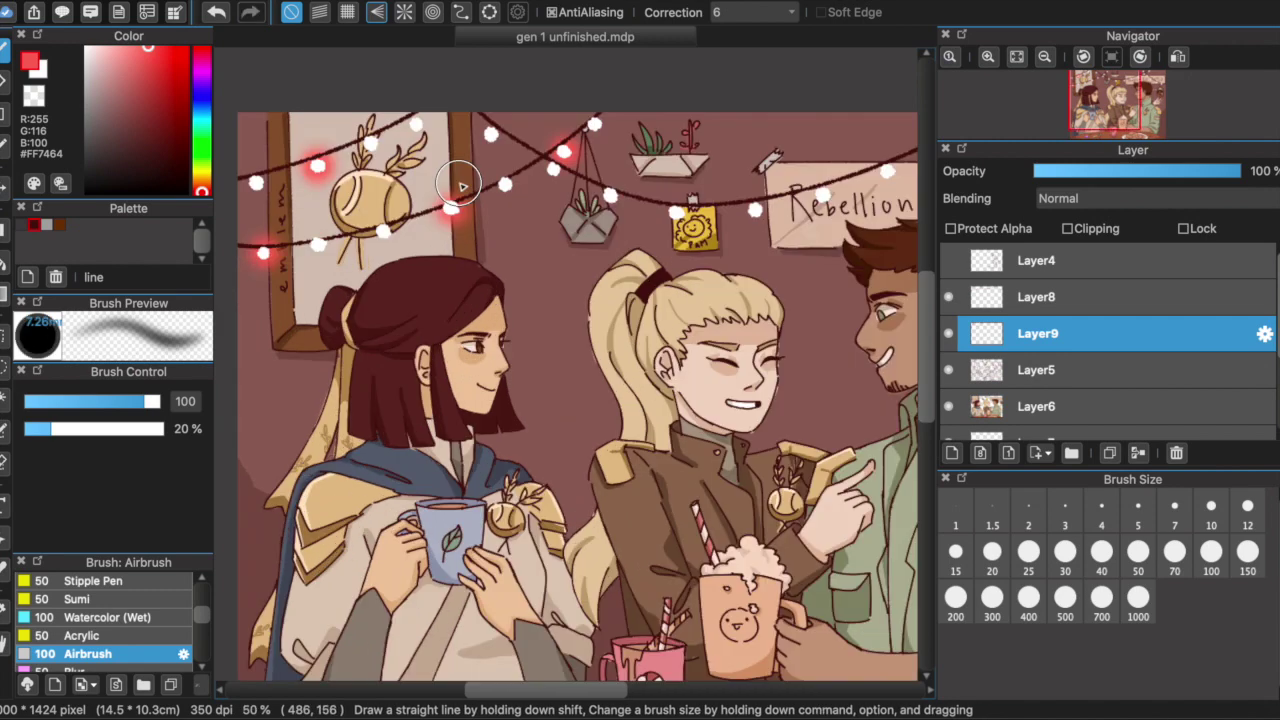
scroll(637, 340, left, 5)
Airbrush blue glows in #647CFF and #6487FF around further bulbs along the string lights.
click(201, 99)
click(350, 168)
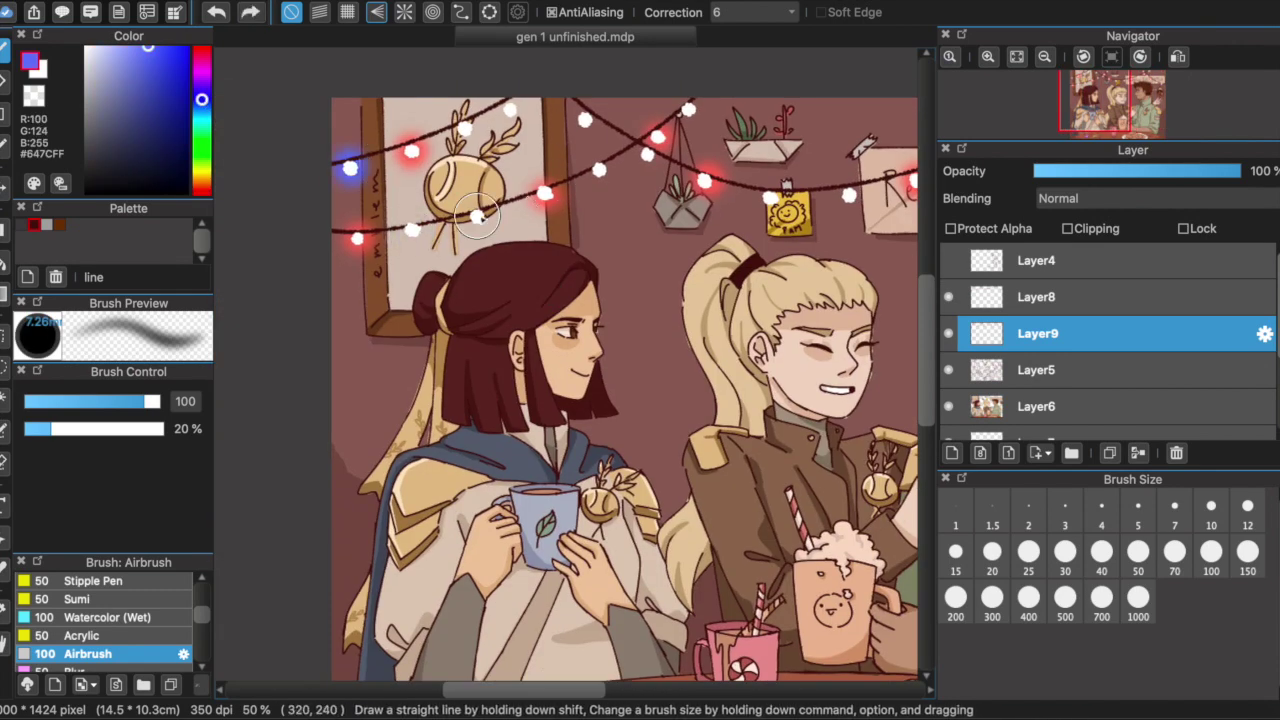
click(201, 47)
scroll(575, 380, right, 6)
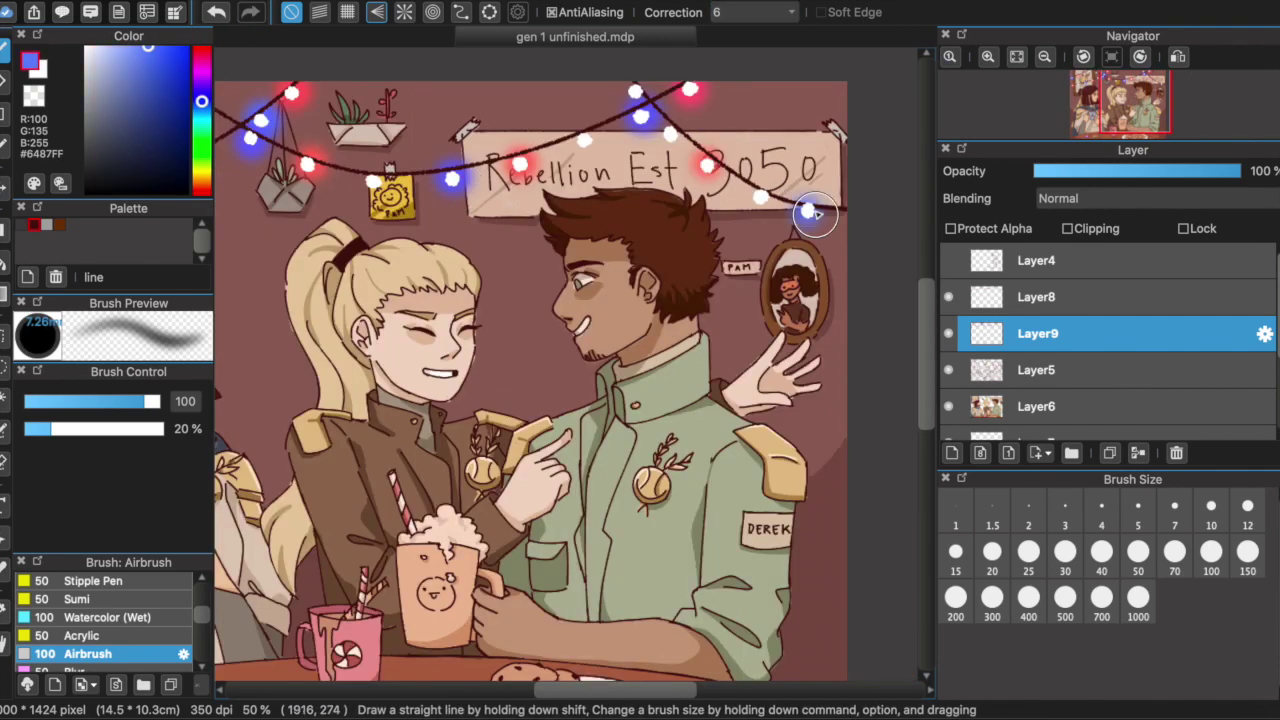
Airbrush green glows in #64FF76 and #64FF9E around the remaining white bulbs along both wires.
scroll(575, 380, left, 5)
click(201, 142)
click(368, 101)
click(315, 203)
click(488, 93)
click(502, 143)
click(884, 131)
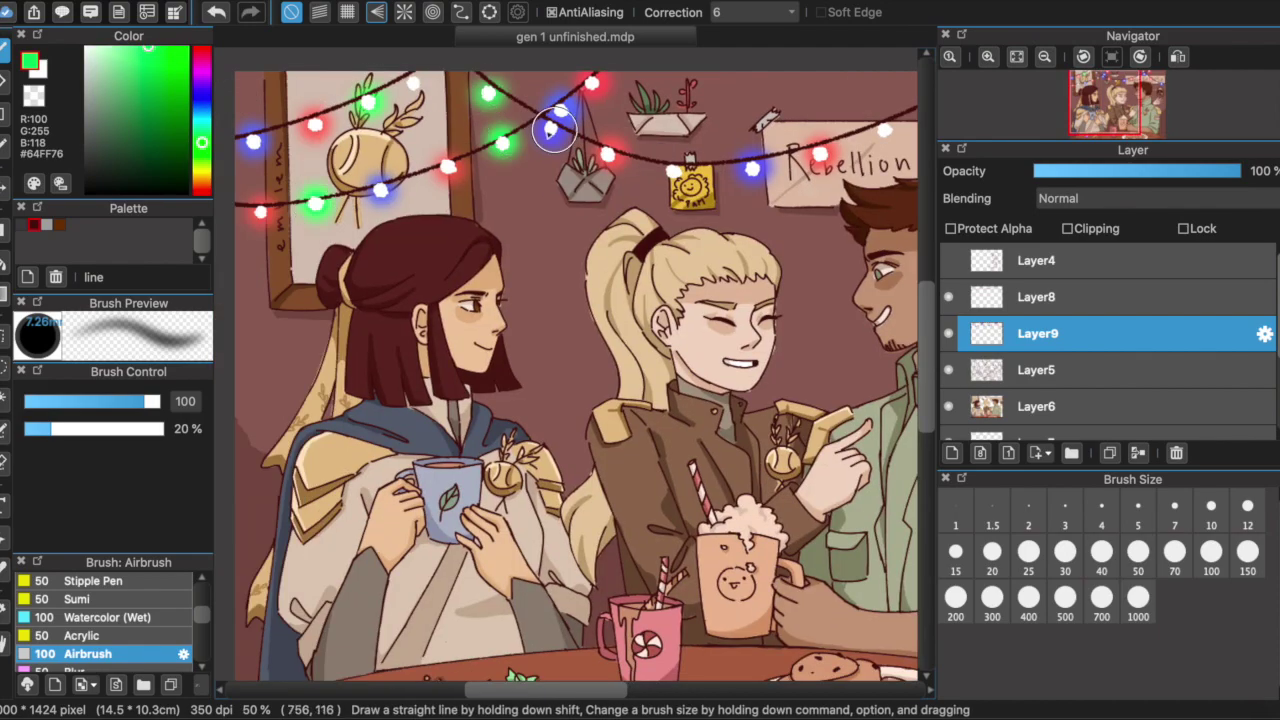
scroll(575, 380, right, 5)
scroll(575, 380, up, 2)
click(201, 136)
scroll(757, 145, down, 2)
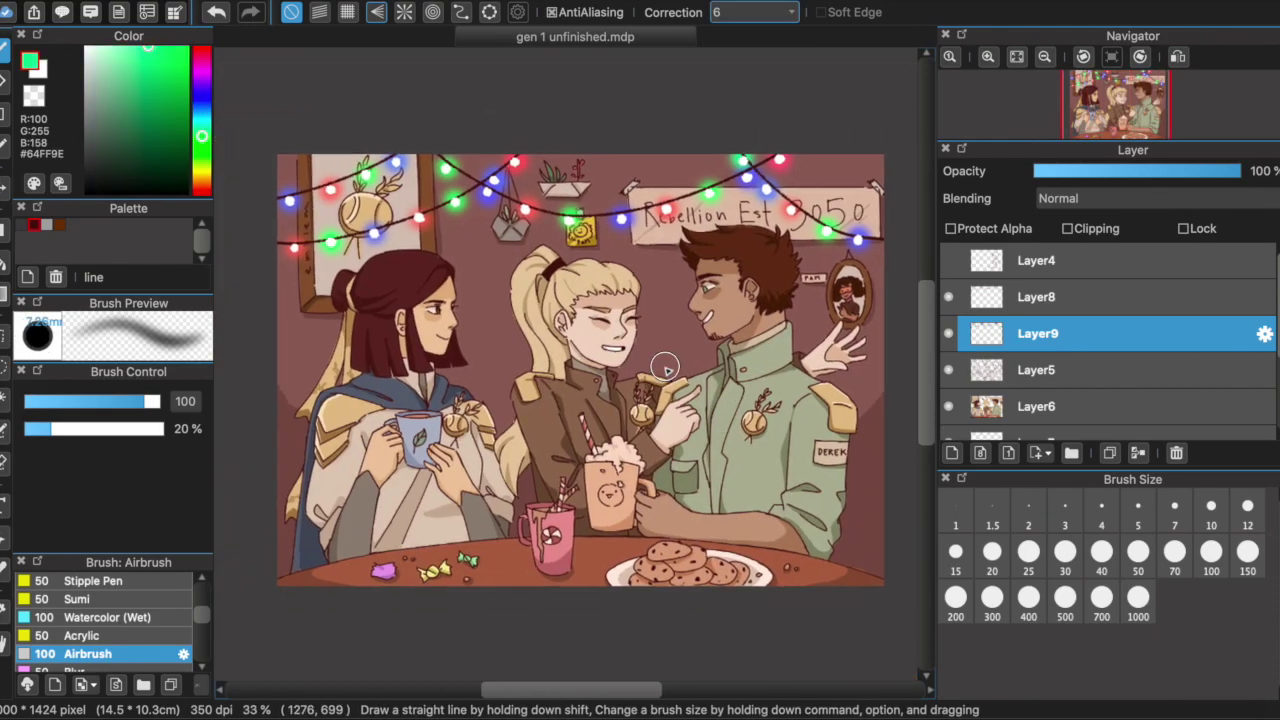
Airbrush soft green #64FF9E and blue #6481FF light reflections onto the tops of the characters' hair.
scroll(500, 194, up, 2)
scroll(575, 380, down, 1)
scroll(575, 380, right, 5)
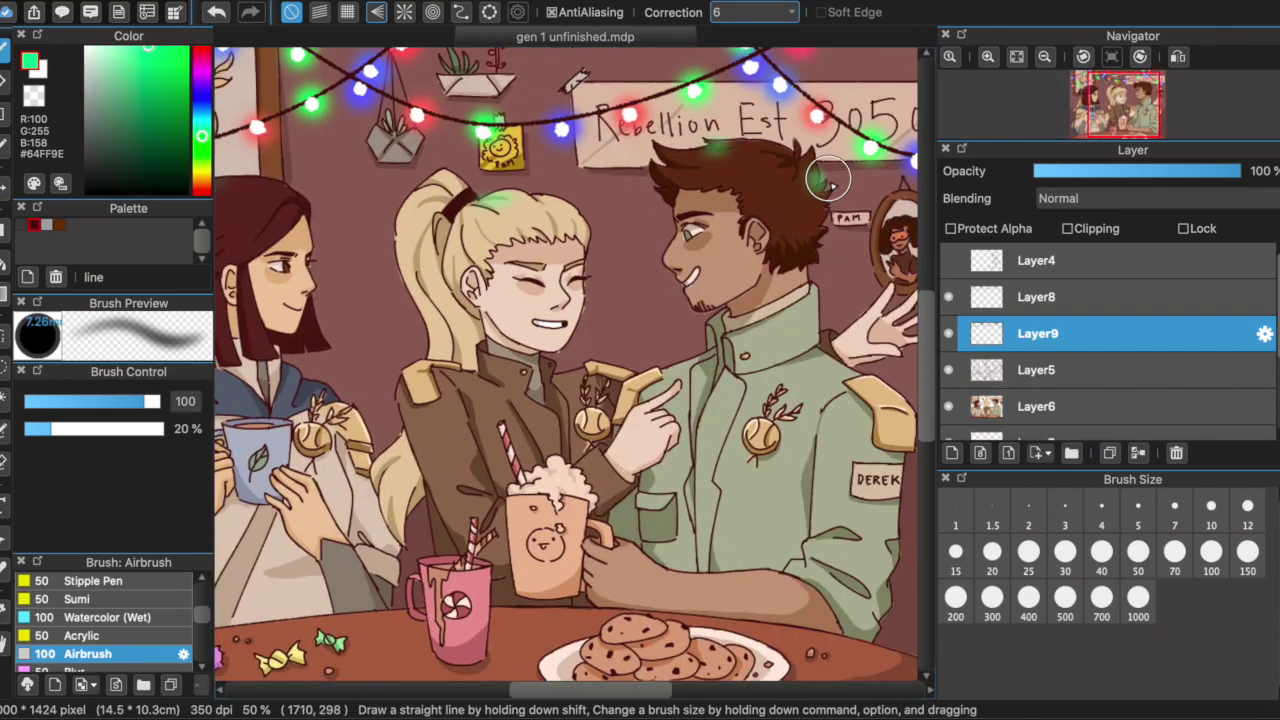
scroll(575, 380, left, 5)
click(201, 100)
scroll(575, 380, right, 5)
scroll(575, 380, down, 1)
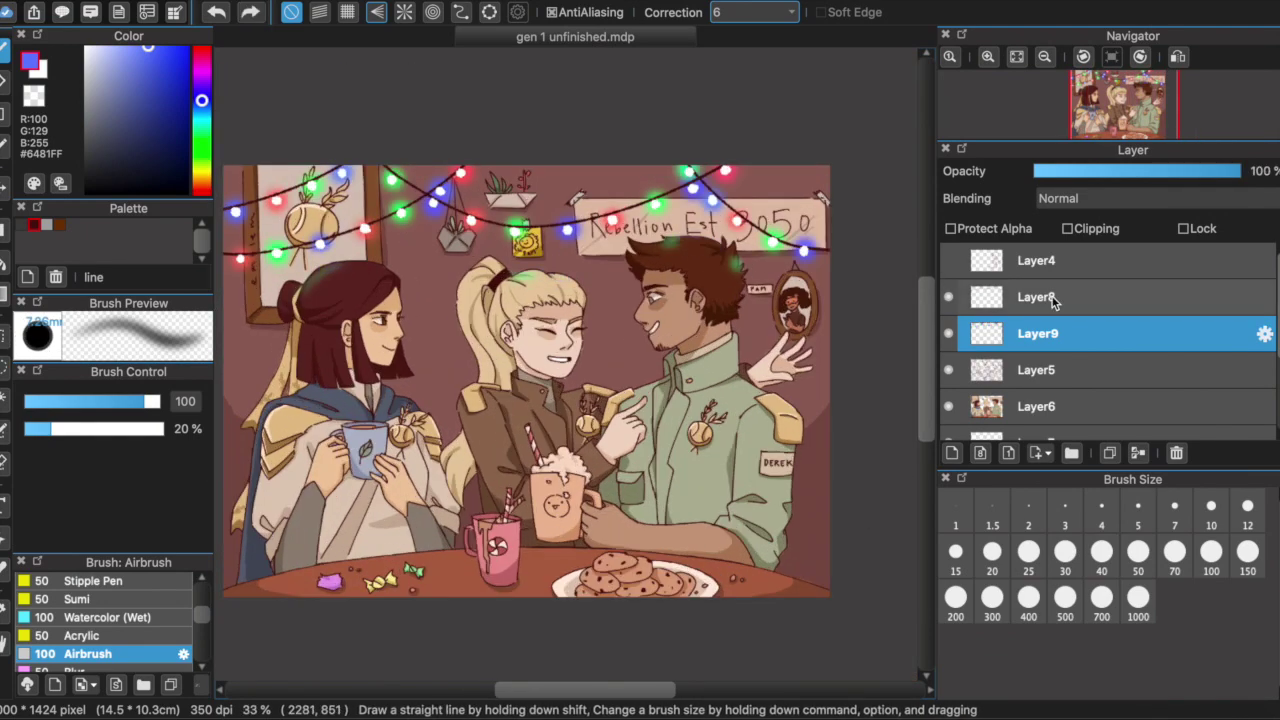
scroll(1057, 366, left, 3)
Add a new layer above Layer8 and airbrush dark red #5E2C27 over the illustration at brush size 873.
key(ctrl+shift+n)
drag(150, 401, 248, 406)
click(201, 188)
click(156, 163)
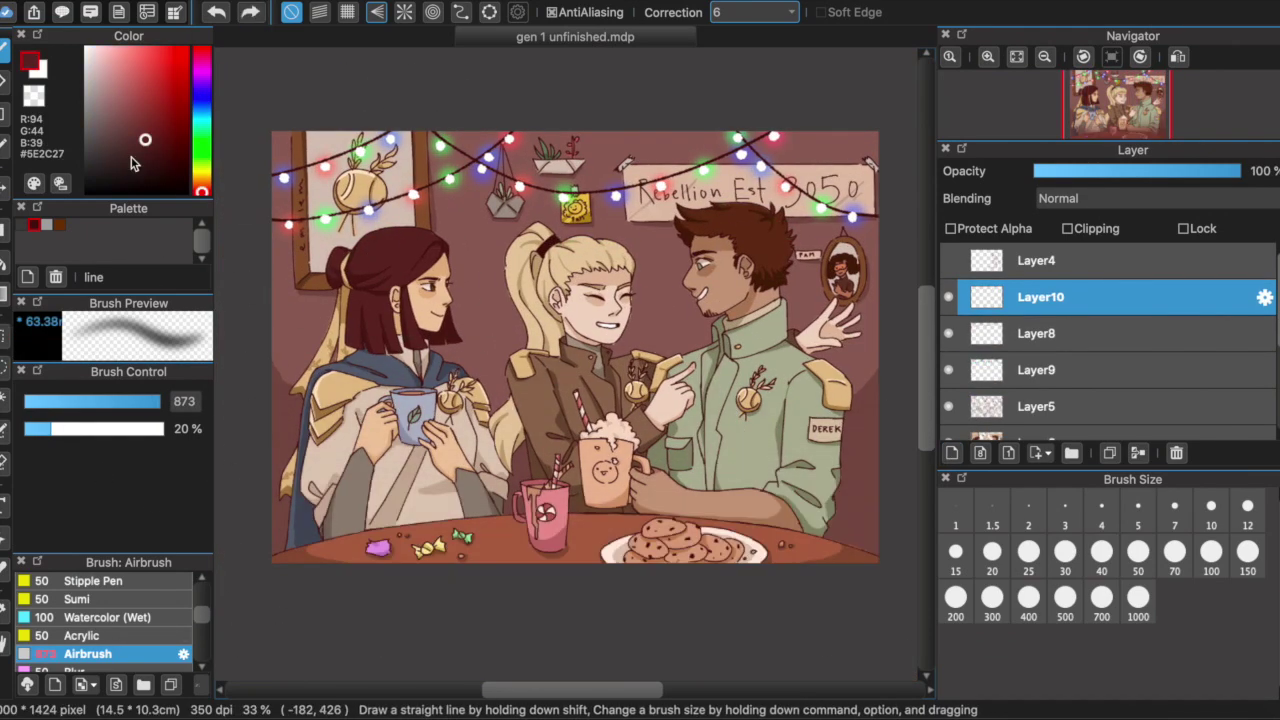
drag(300, 520, 357, 400)
Lower the overlay layer's opacity and airbrush a broad blue tint across the lower part of the illustration.
click(1182, 176)
click(201, 105)
drag(400, 500, 771, 443)
scroll(771, 443, down, 2)
click(201, 68)
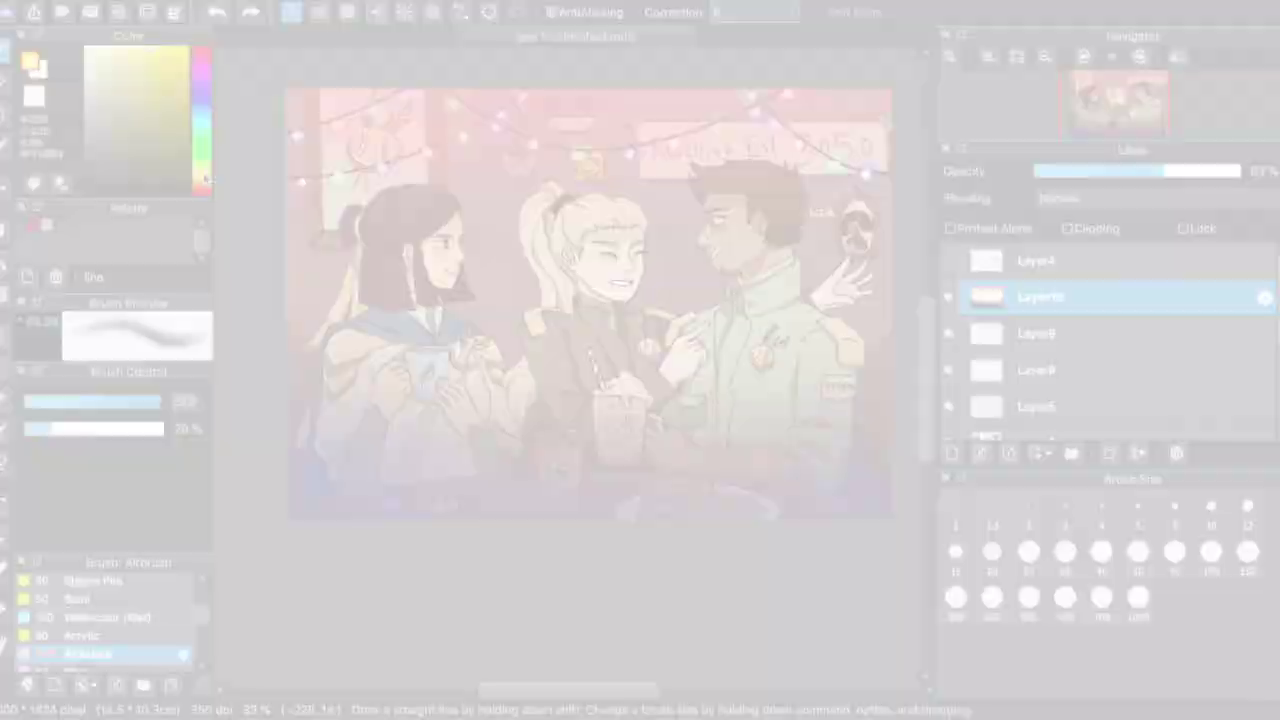